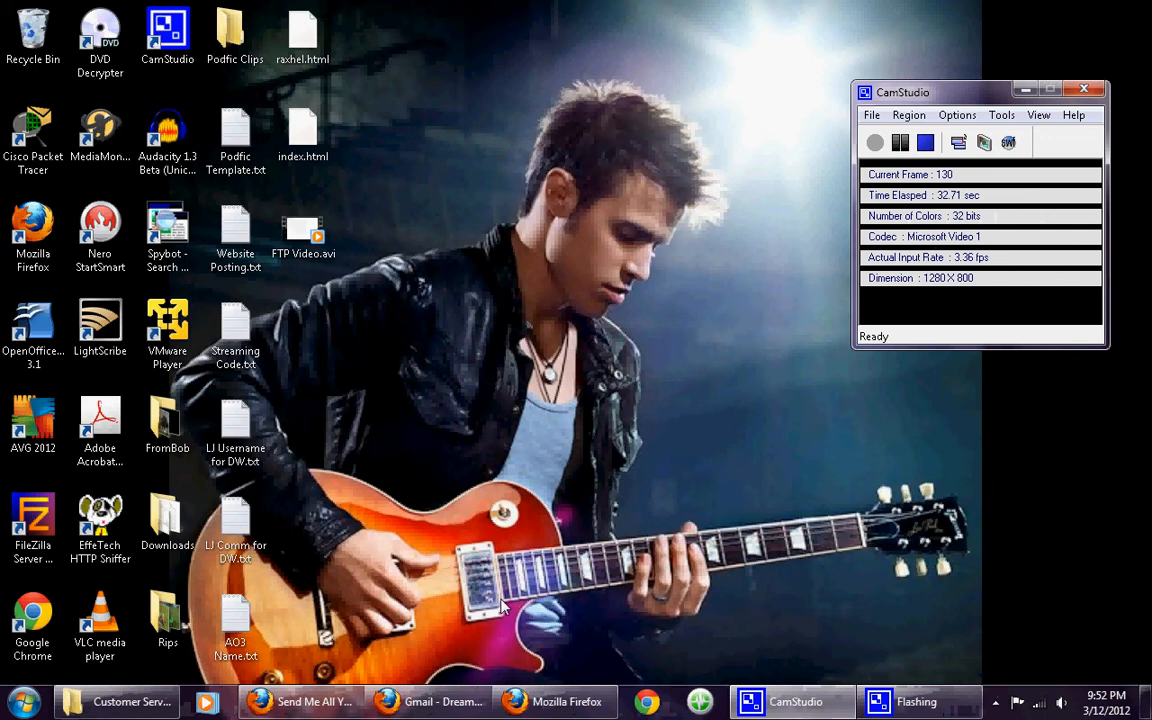
Step: Switch to Firefox and display the installed extensions in the Add-ons Manager
left_click(576, 705)
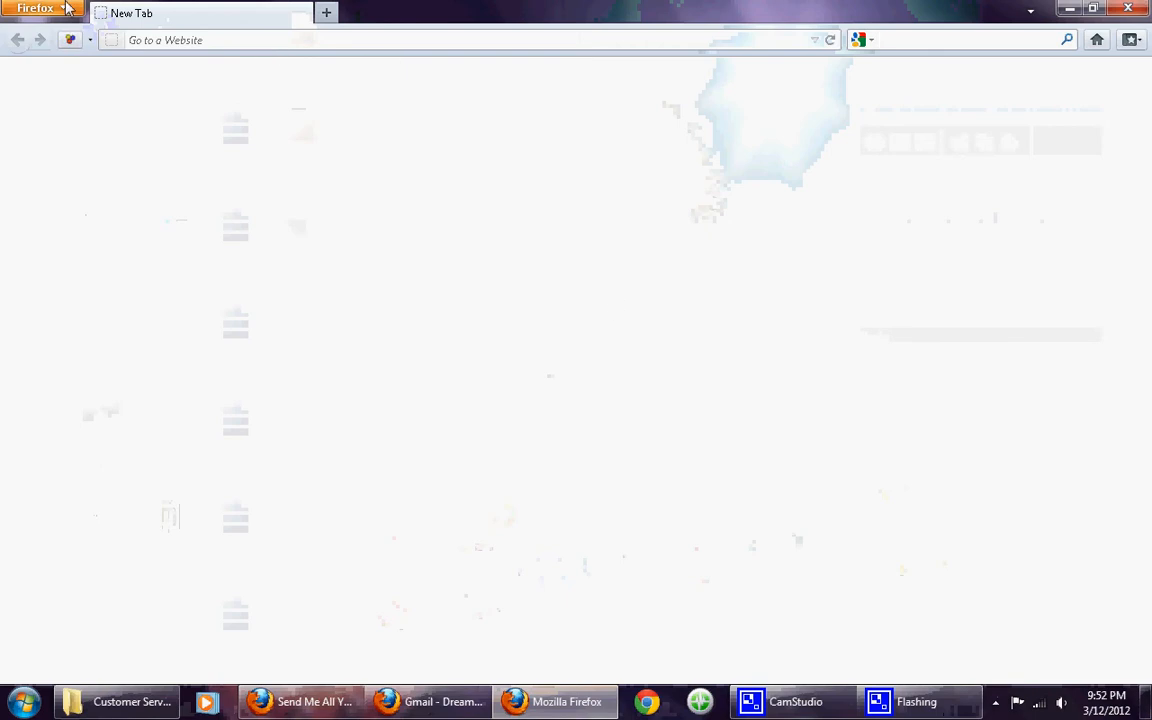
left_click(66, 8)
left_click(200, 98)
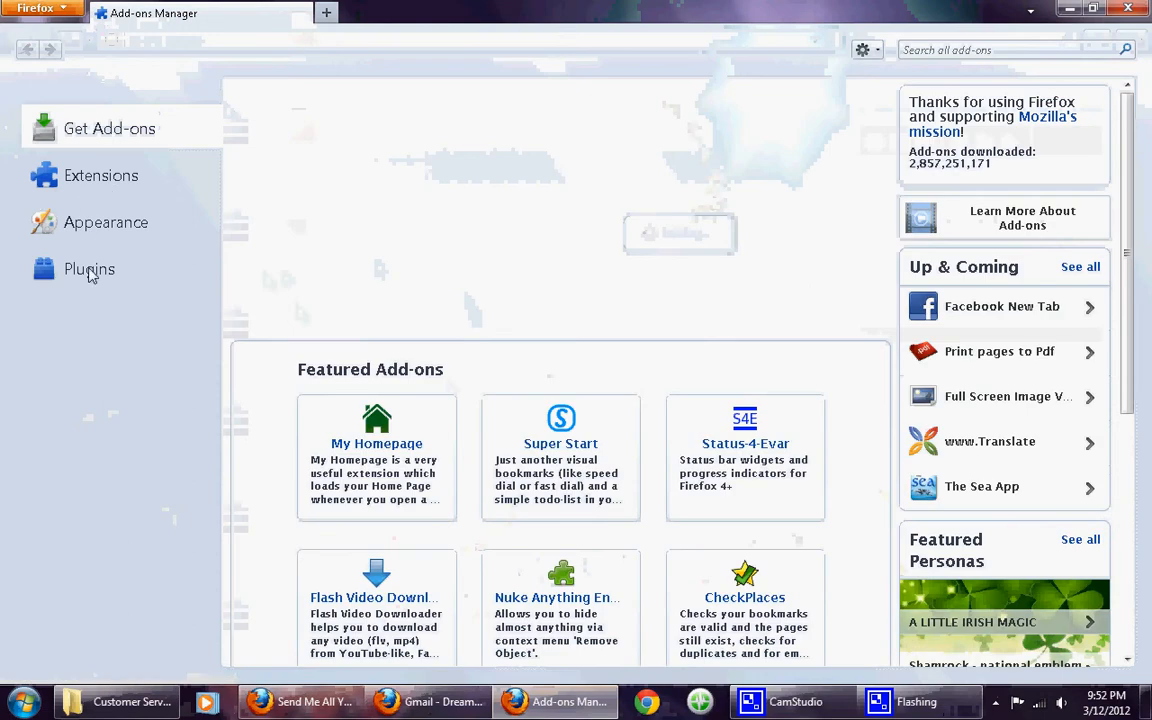
left_click(87, 168)
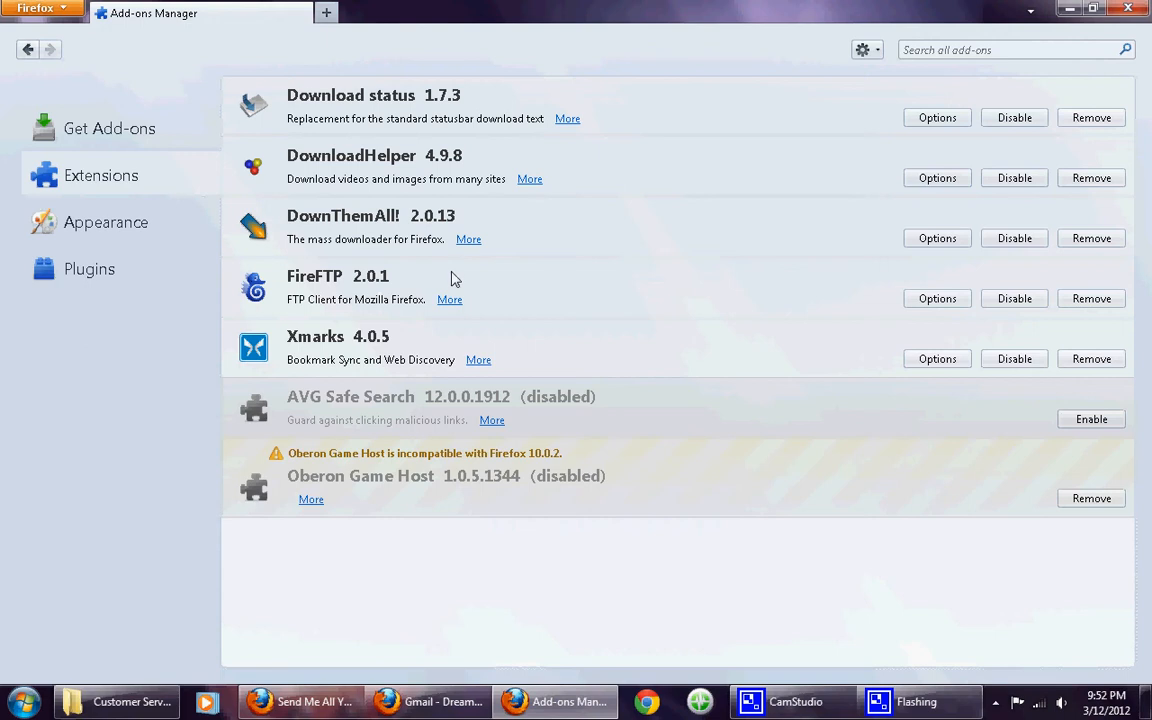
Step: Launch the FireFTP client from the browser's web developer tools
left_click(77, 12)
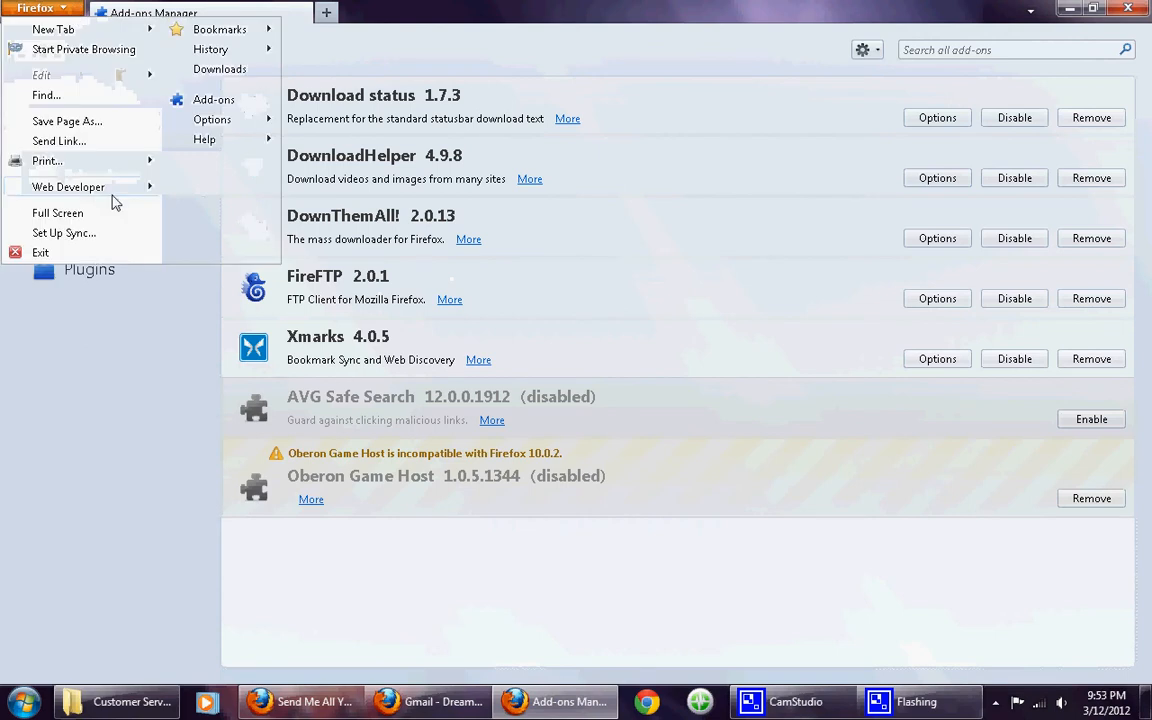
mouse_move(100, 186)
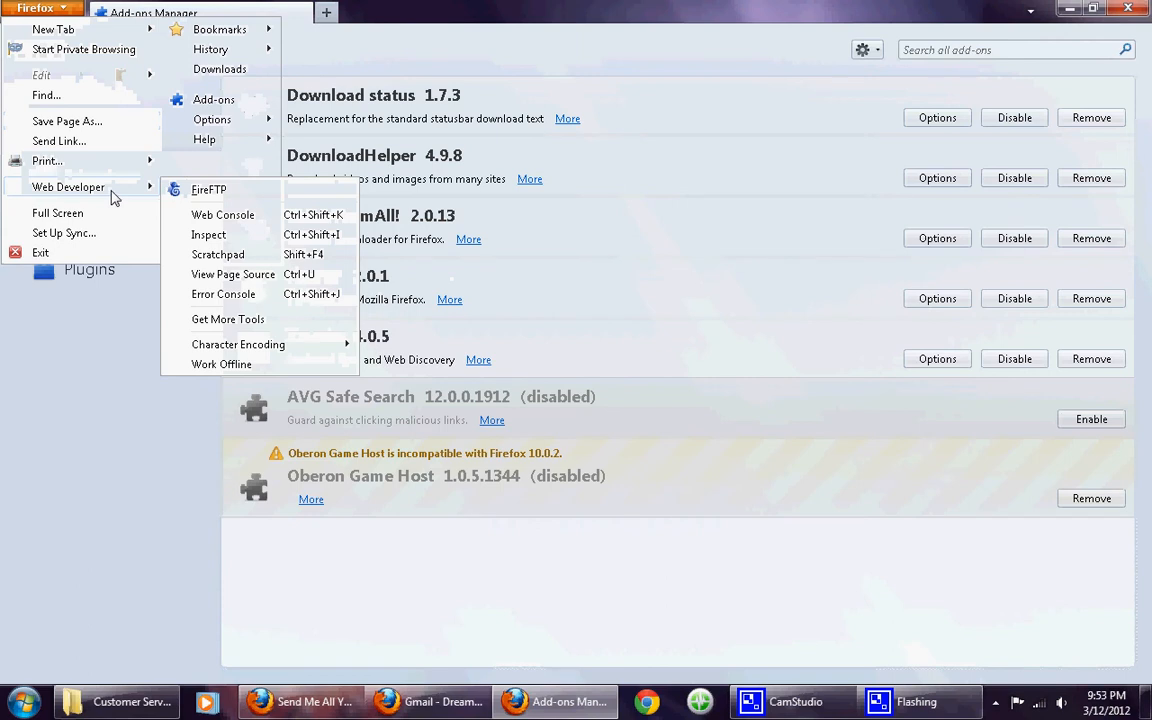
left_click(207, 190)
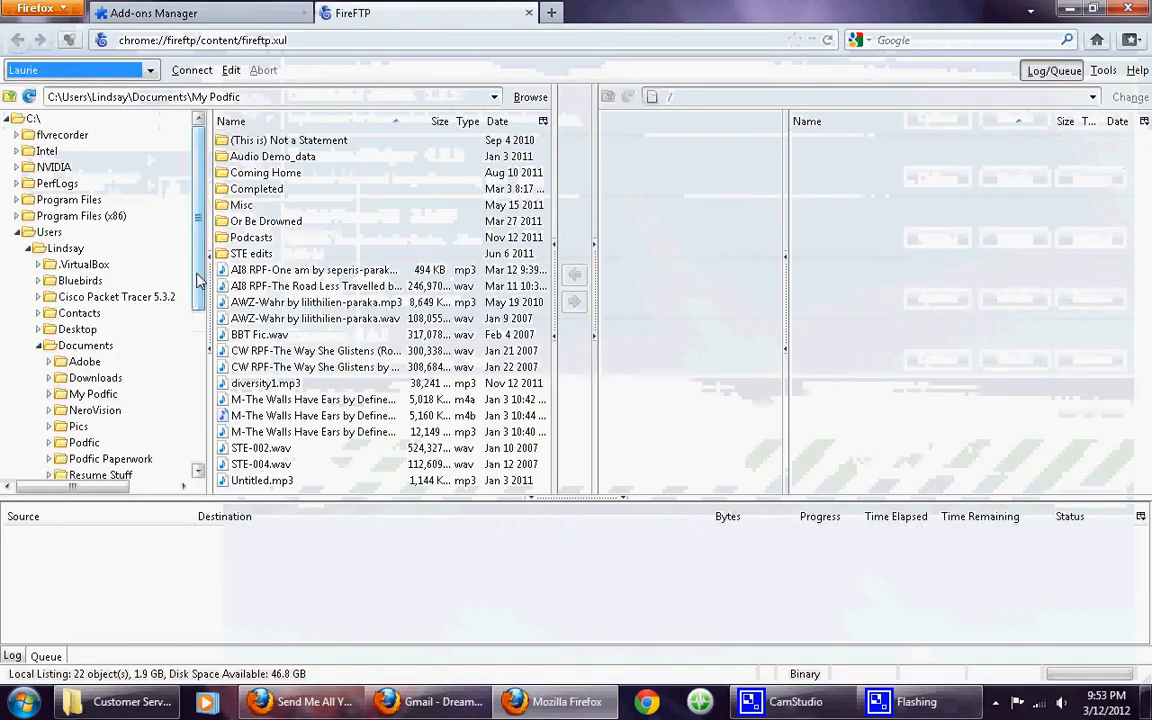
Step: Start creating a new FTP account and name it "My Podfic Website"
left_click(150, 70)
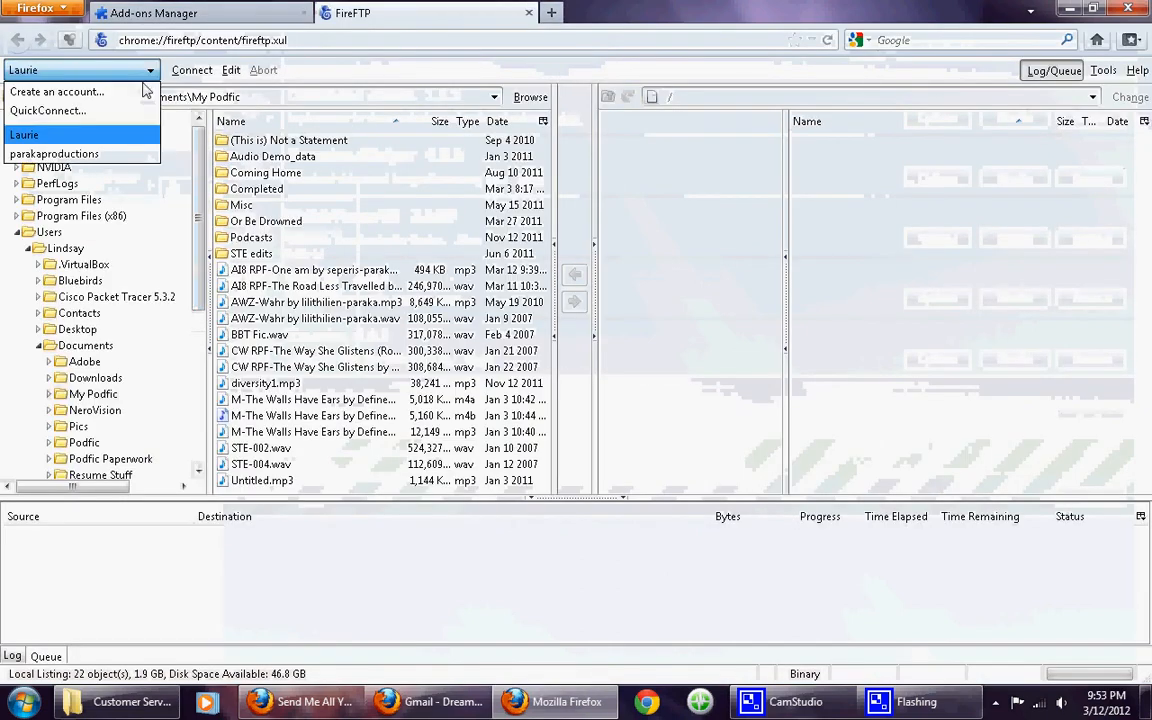
left_click(90, 155)
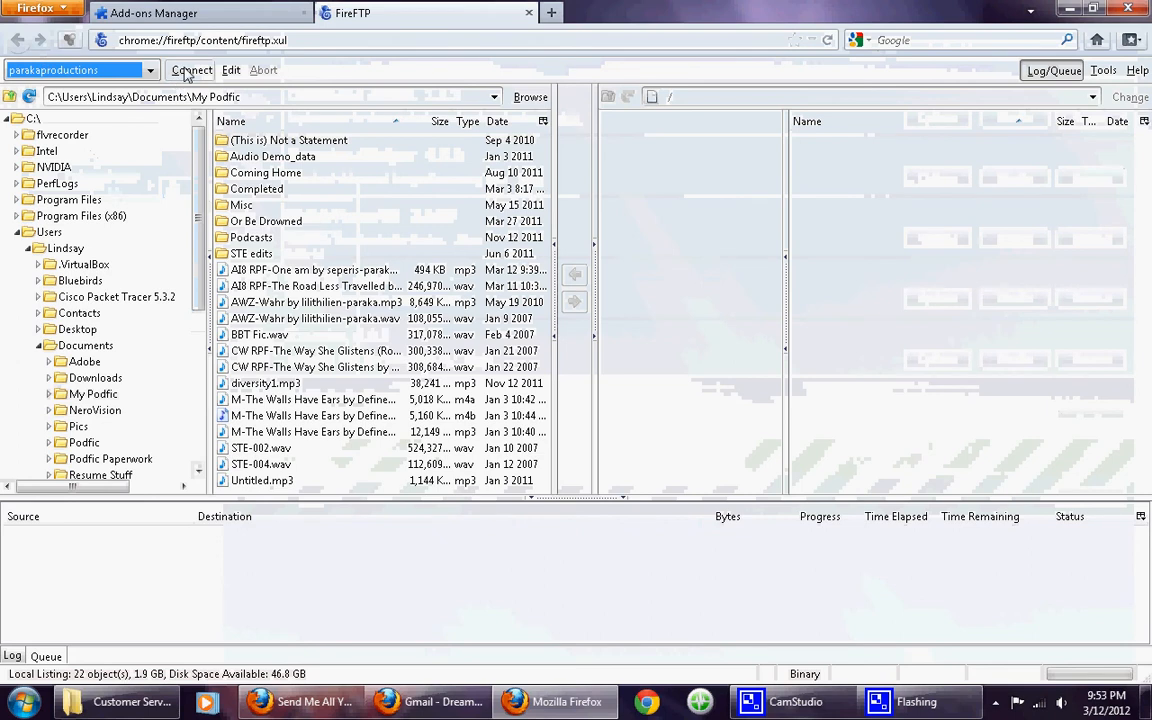
left_click(150, 70)
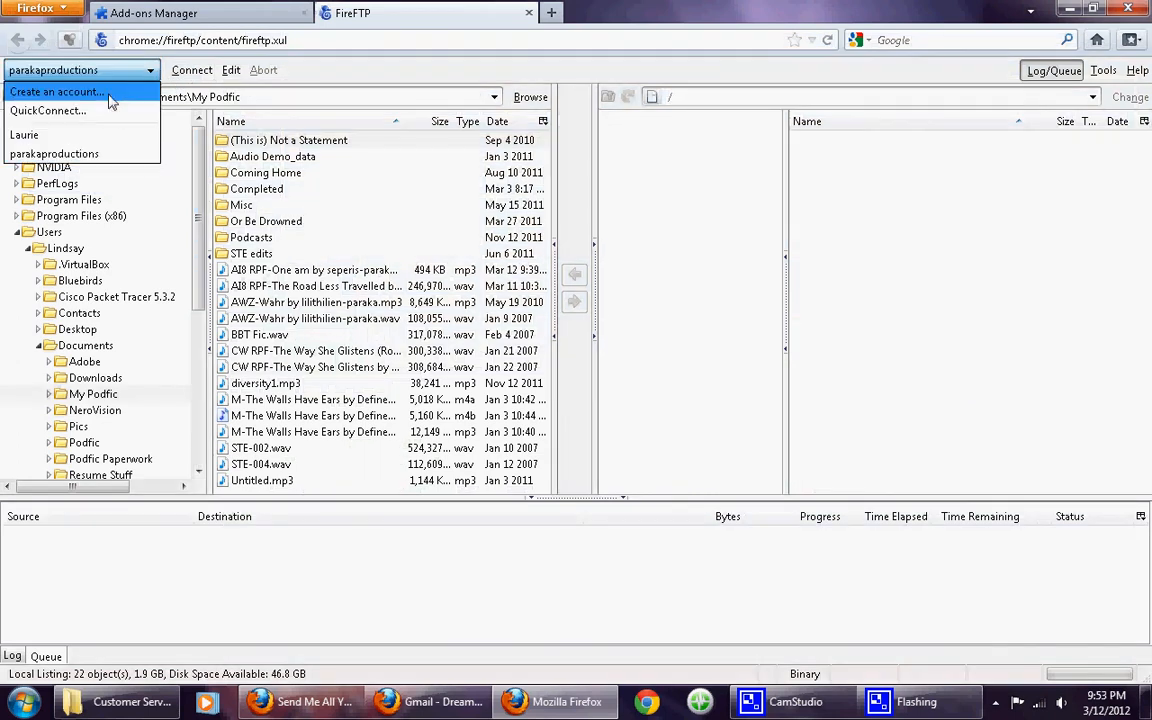
left_click(62, 92)
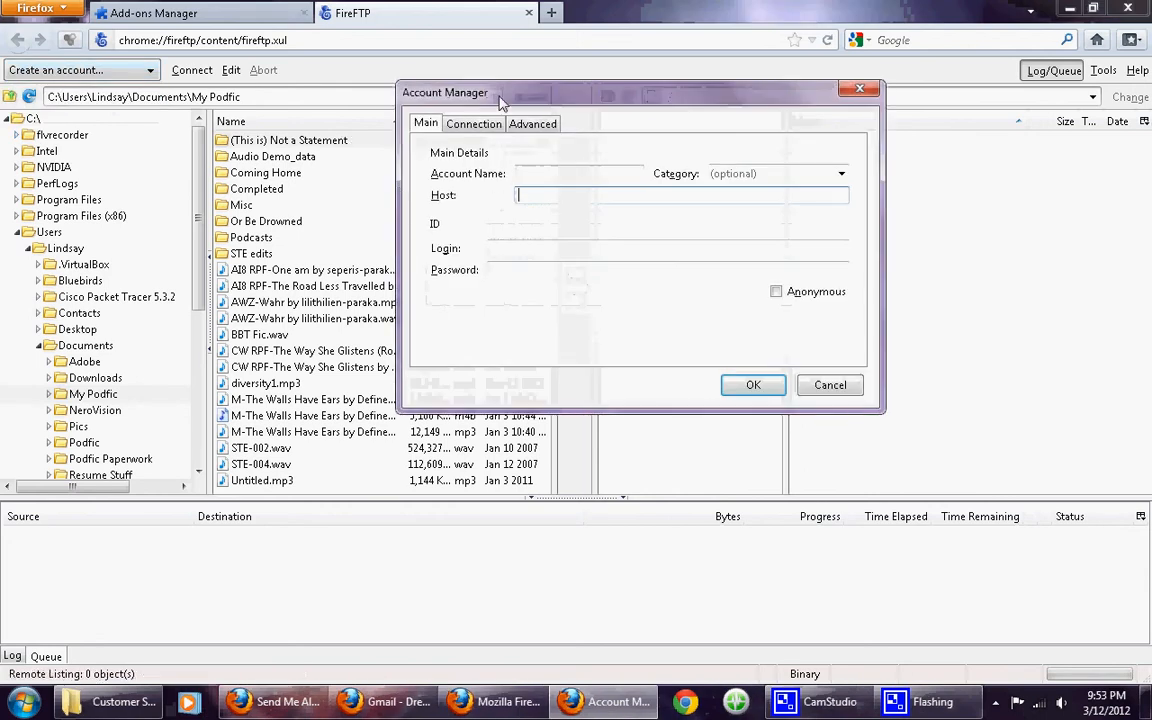
left_click_drag(502, 95, 456, 128)
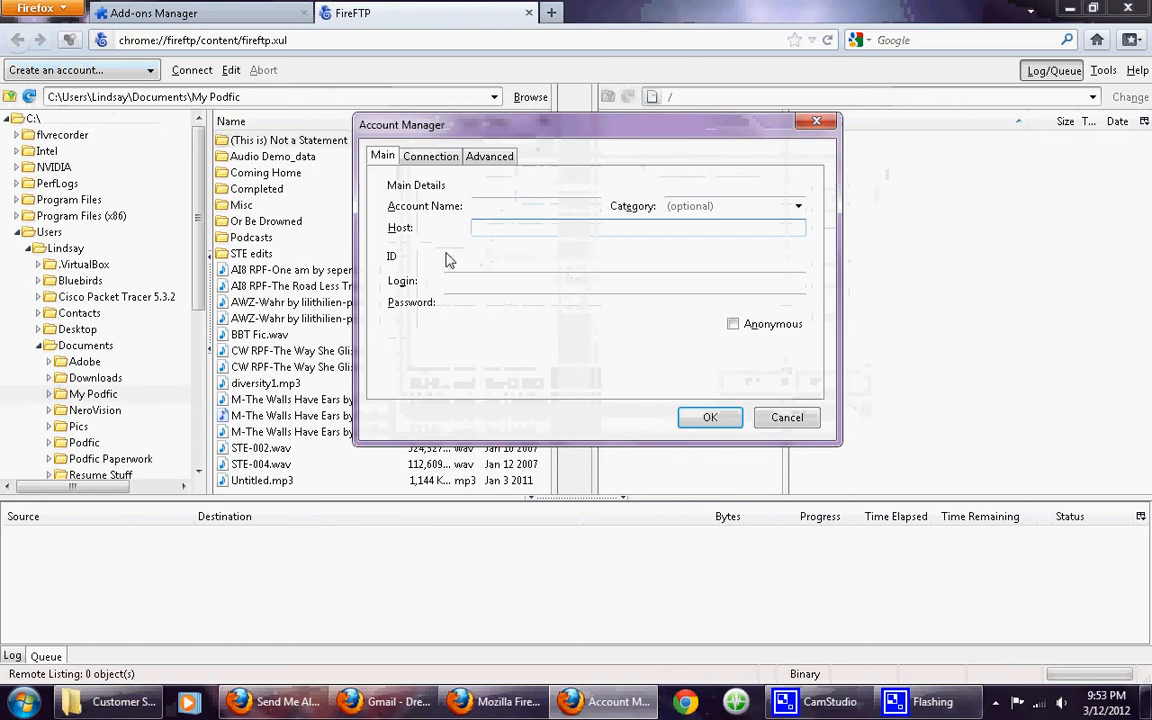
left_click(485, 208)
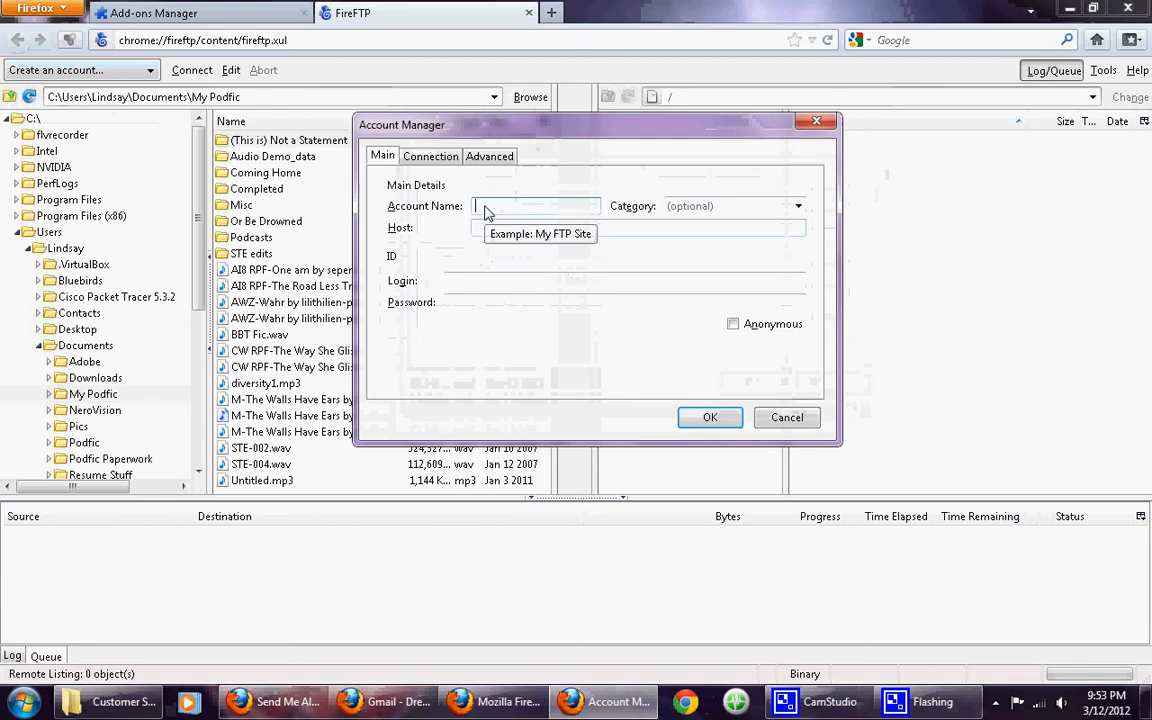
type("M")
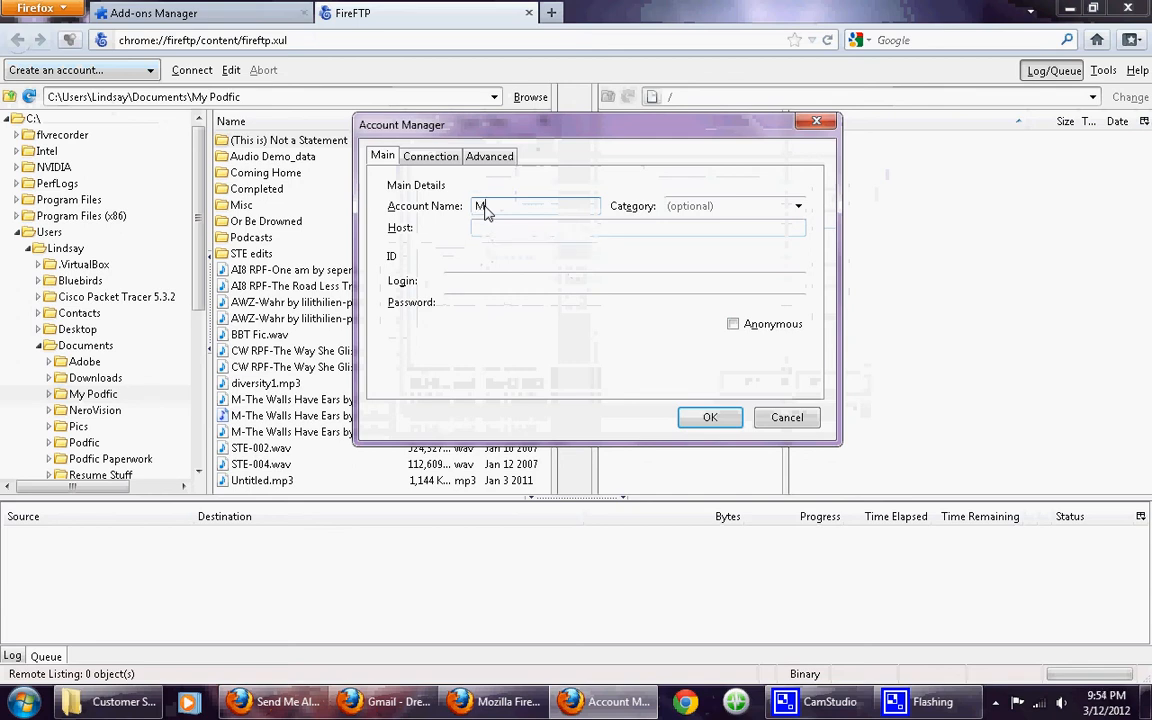
type("y Podfic Website")
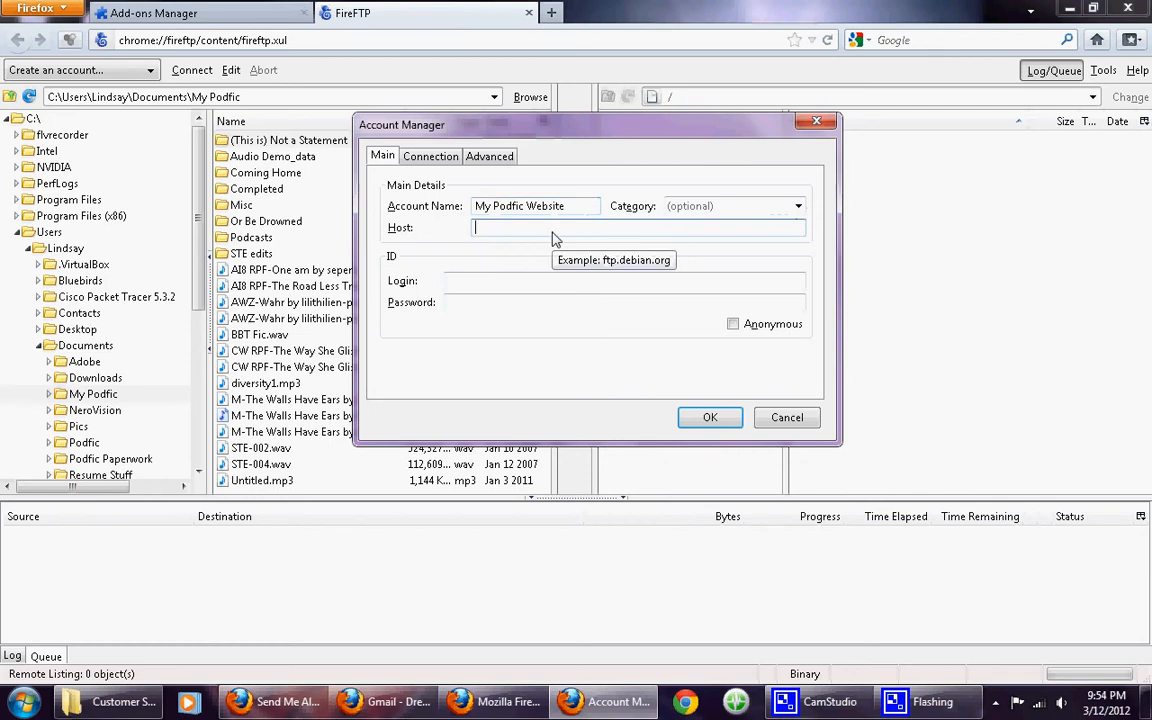
Step: Set the new account's host to parakaproductions.com, without any subdomain prefix
type("parakap")
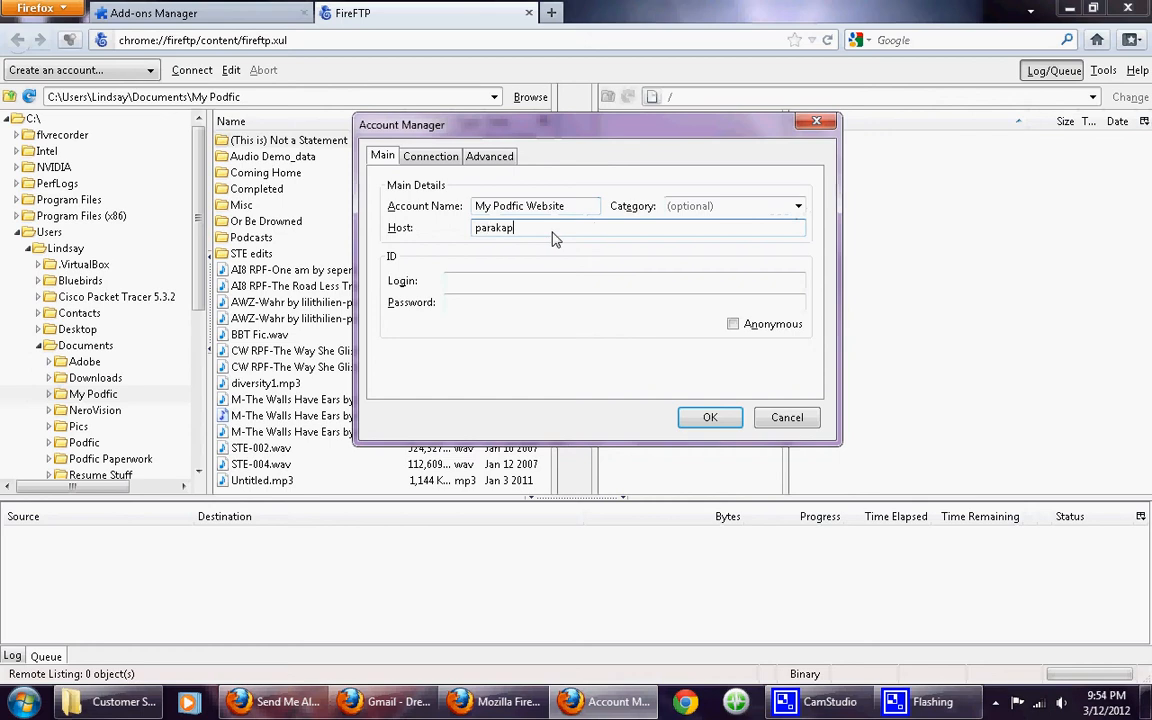
type("roductions.com")
key("Home")
type("bob.")
key("BackSpace")
key("BackSpace")
key("BackSpace")
key("BackSpace")
Step: Enter the login name and the account password for the new FTP account
left_click(462, 281)
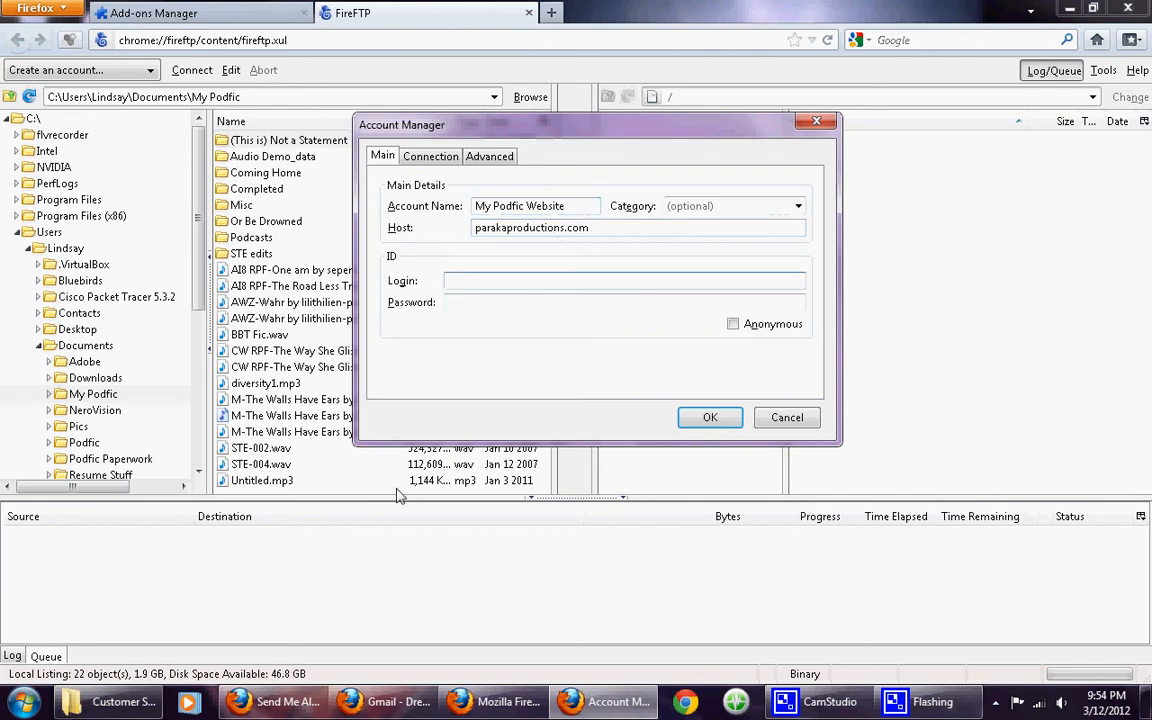
type("paraka")
key("Tab")
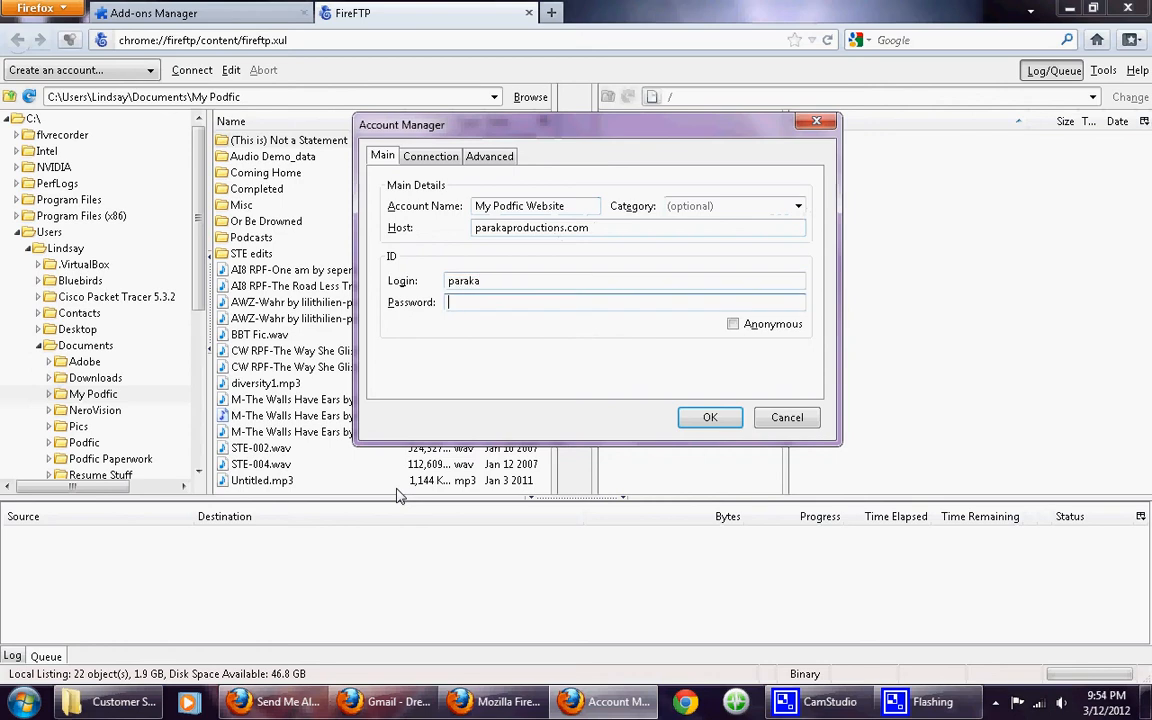
type("***")
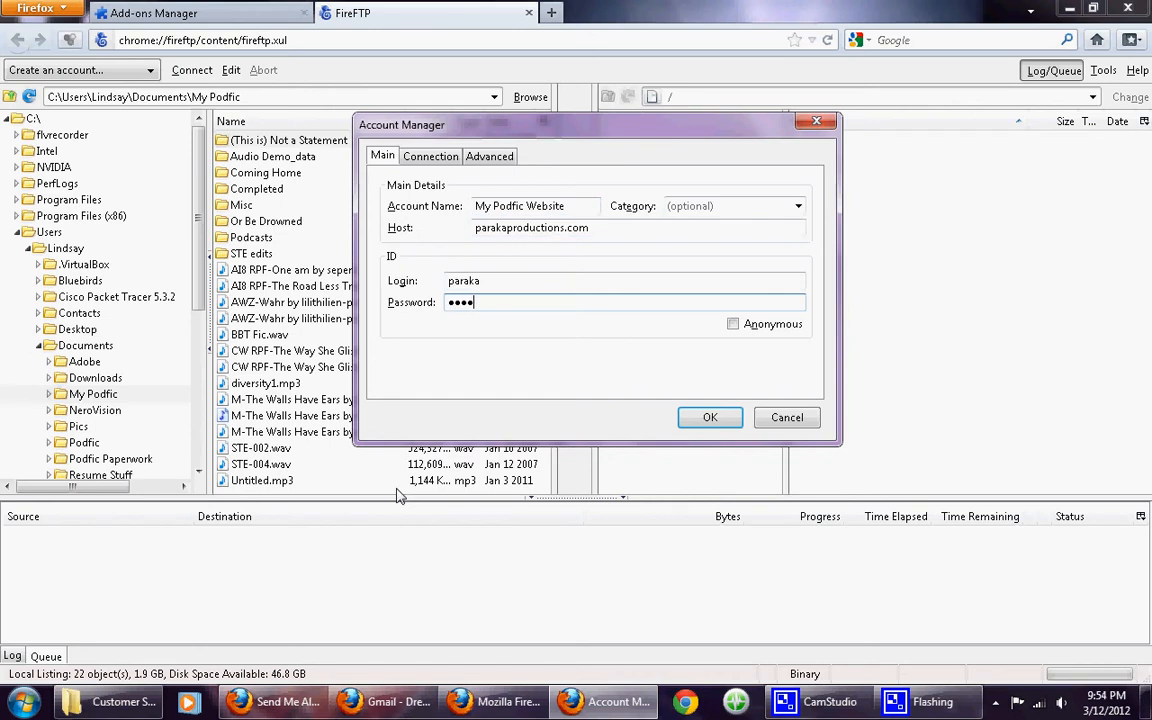
type("*****")
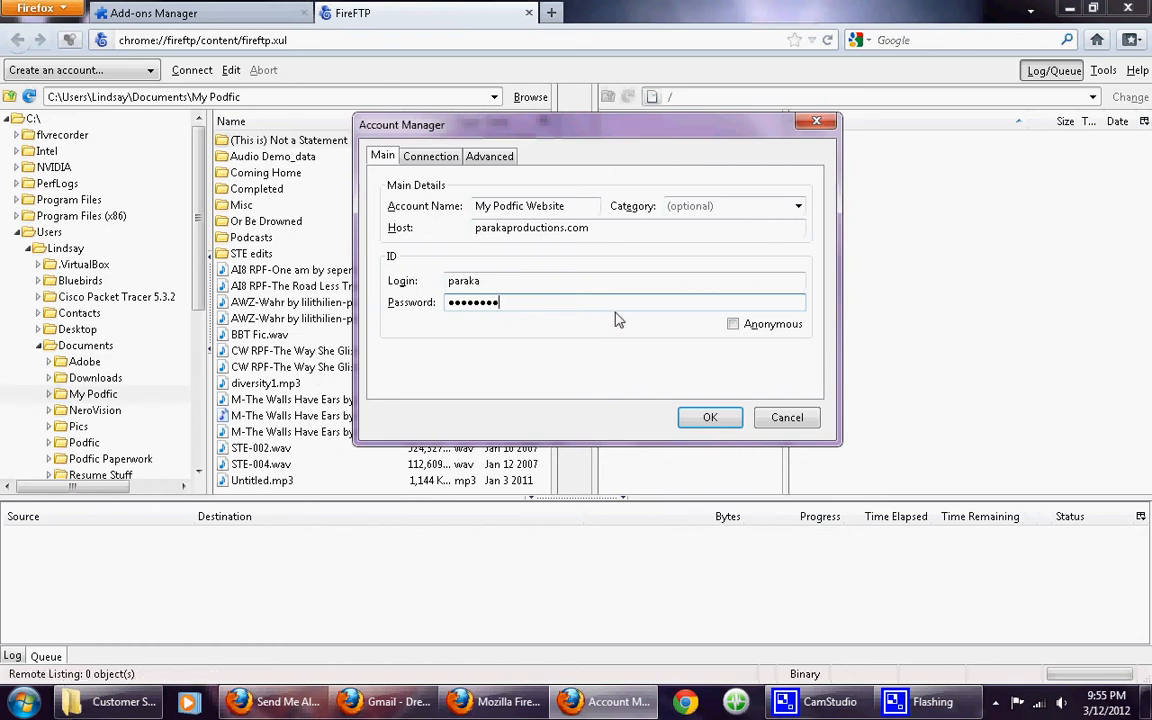
Step: Review the new account's connection and advanced settings and save the account with its defaults
left_click(445, 158)
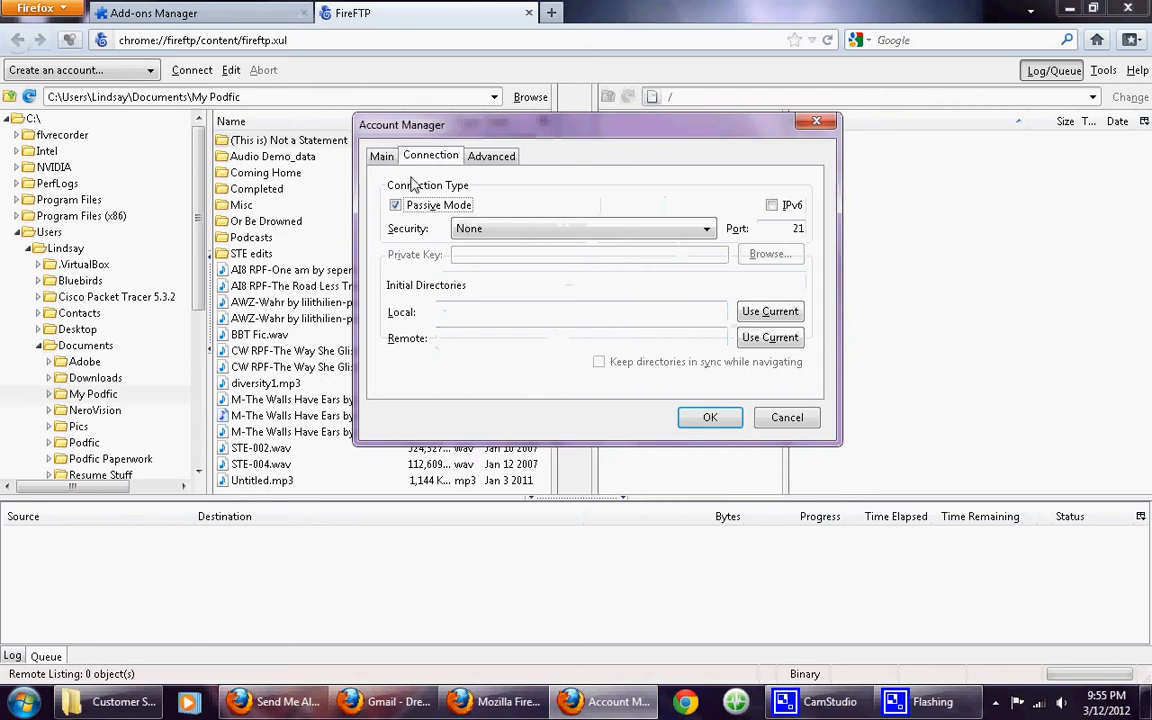
left_click(487, 157)
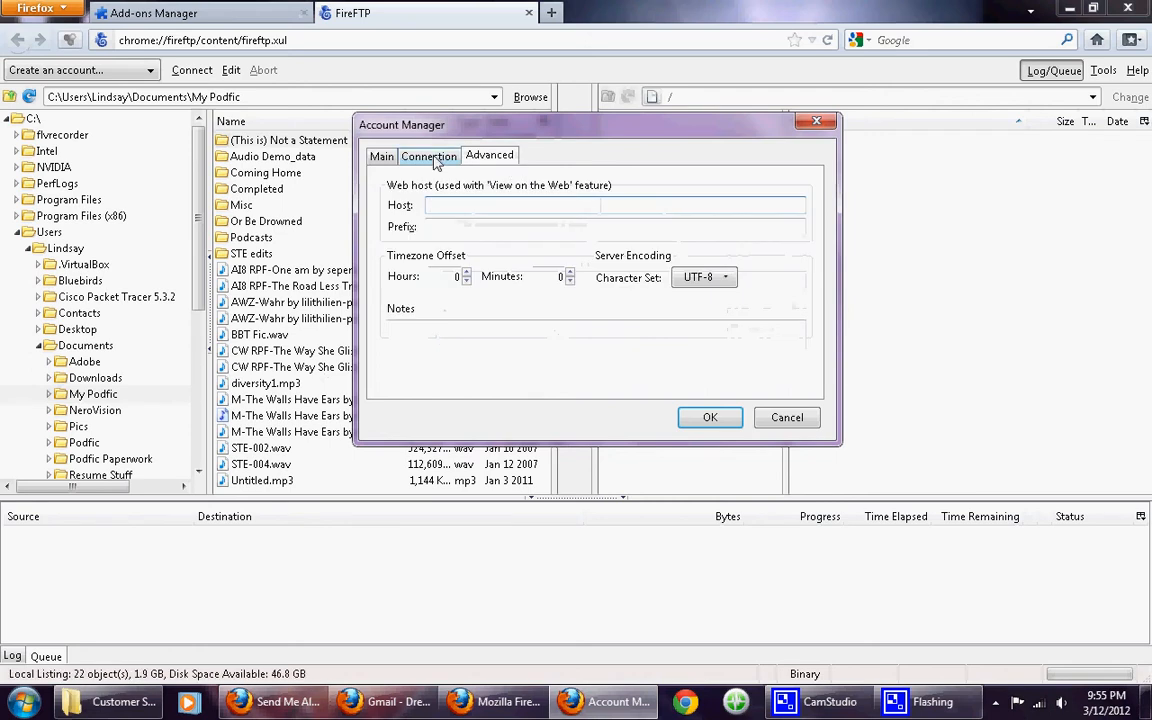
left_click(382, 157)
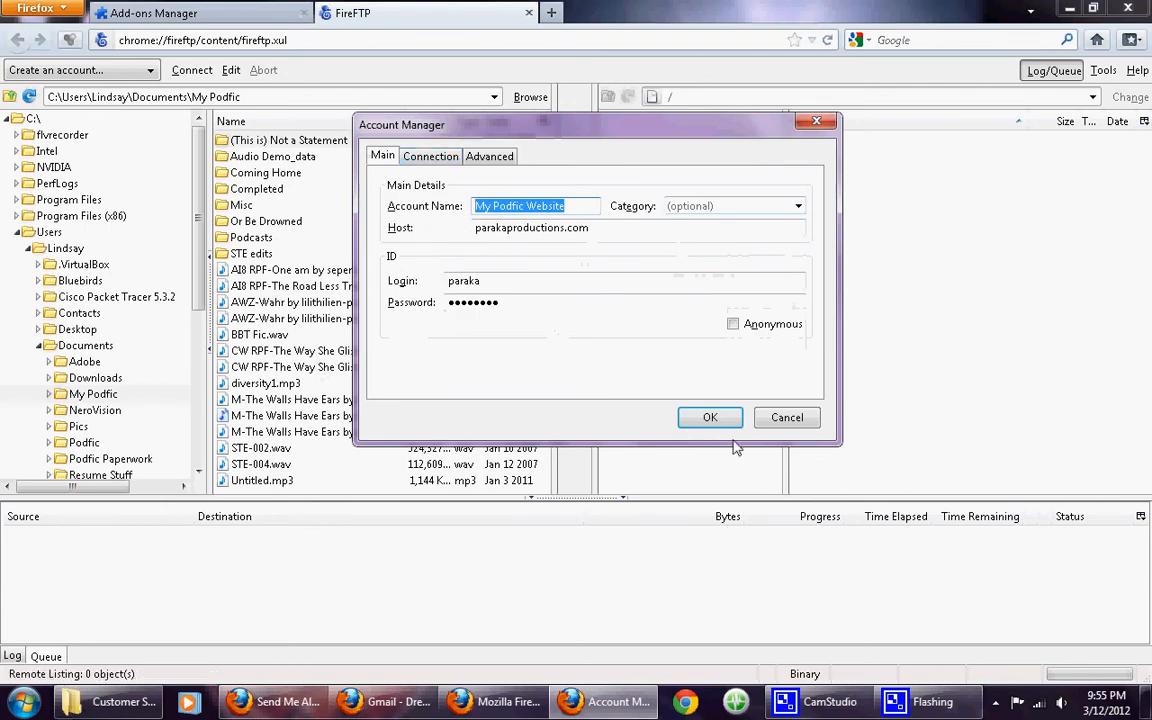
left_click(700, 422)
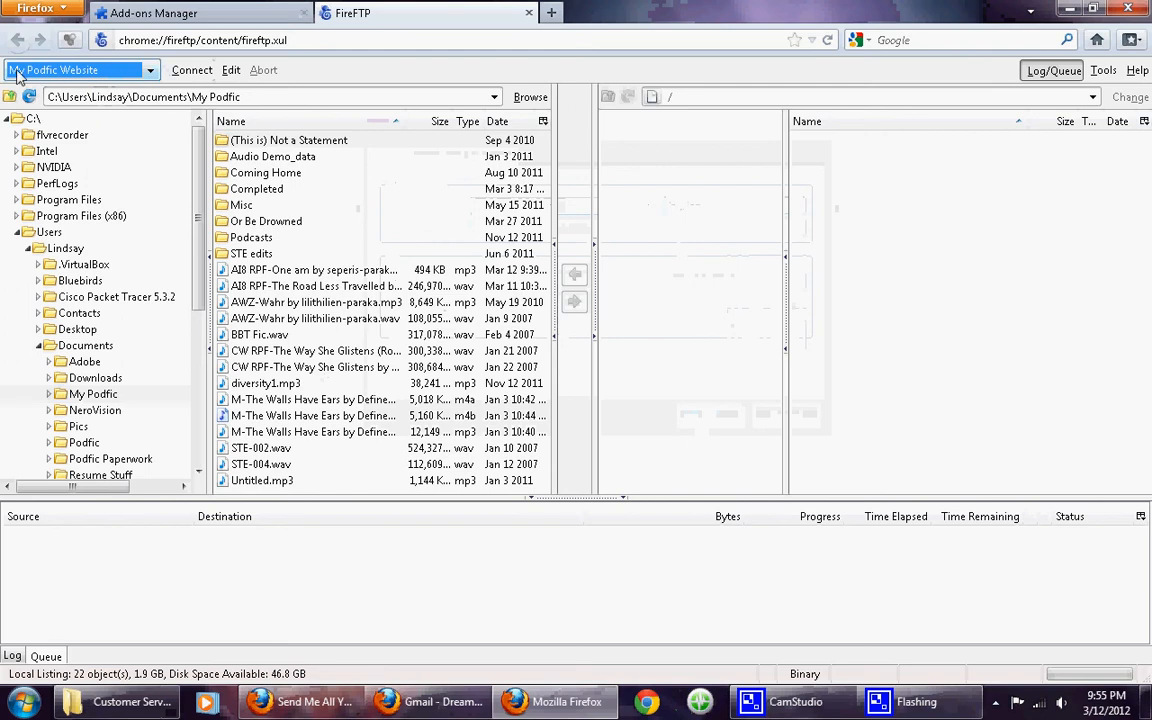
Step: Choose the My Podfic Website account from the saved accounts and connect to its server
left_click(128, 70)
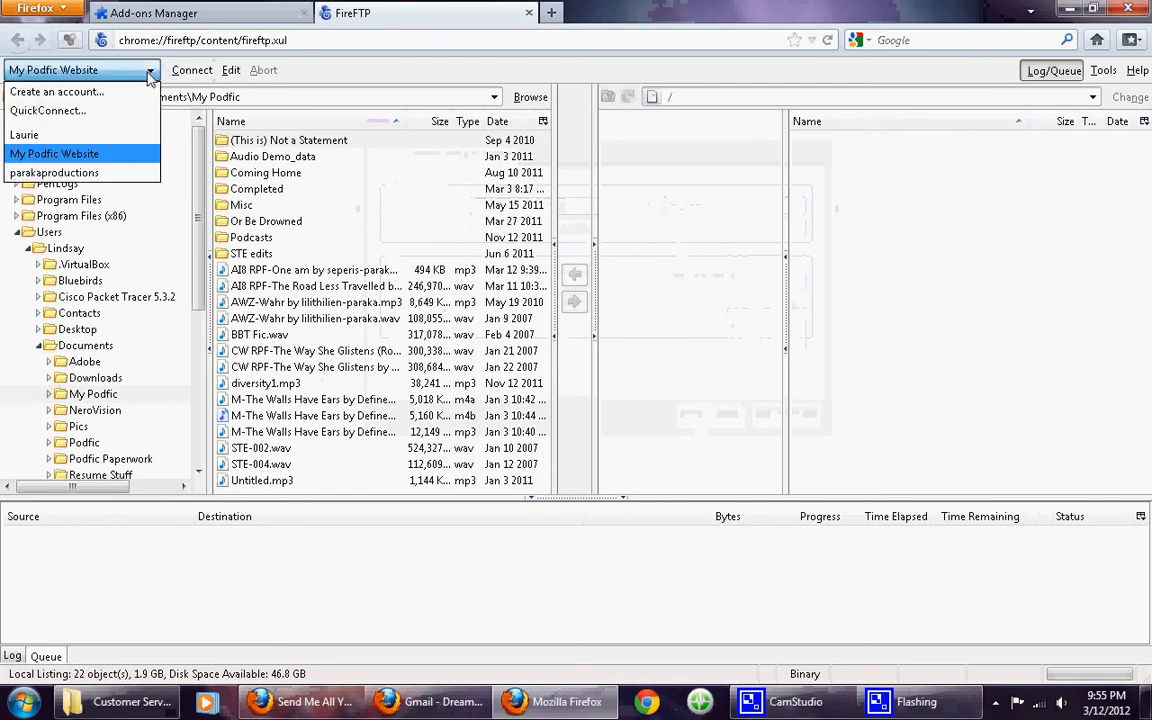
left_click(57, 176)
left_click(150, 72)
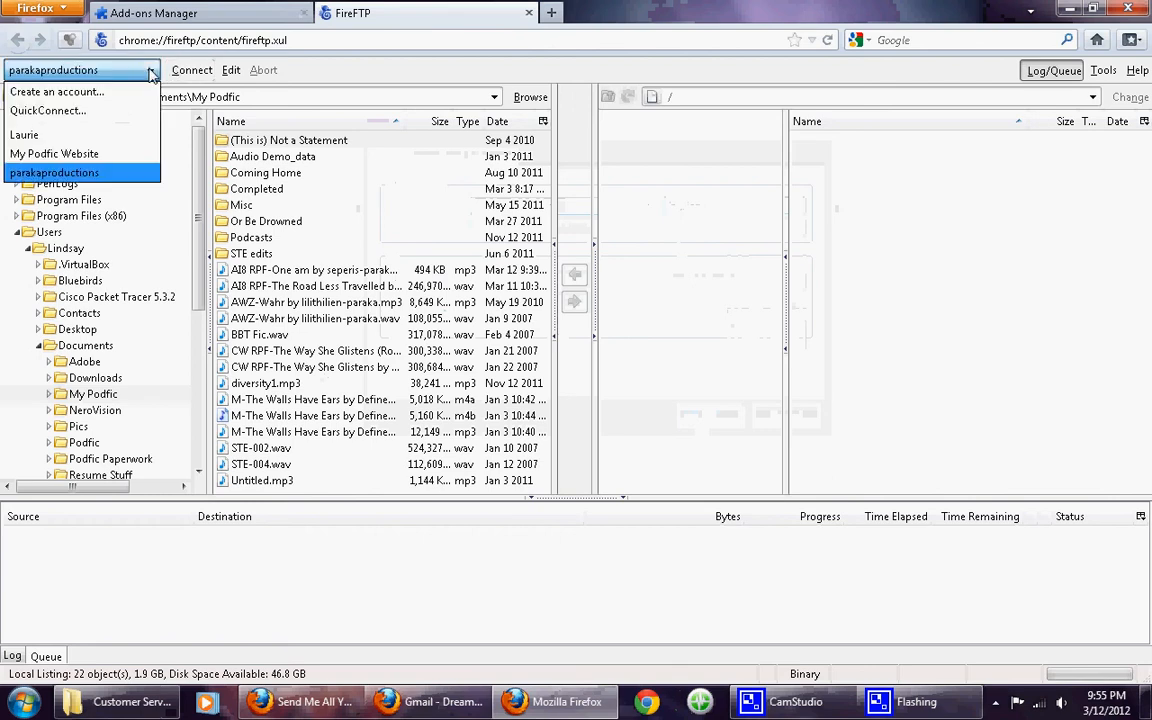
left_click(87, 156)
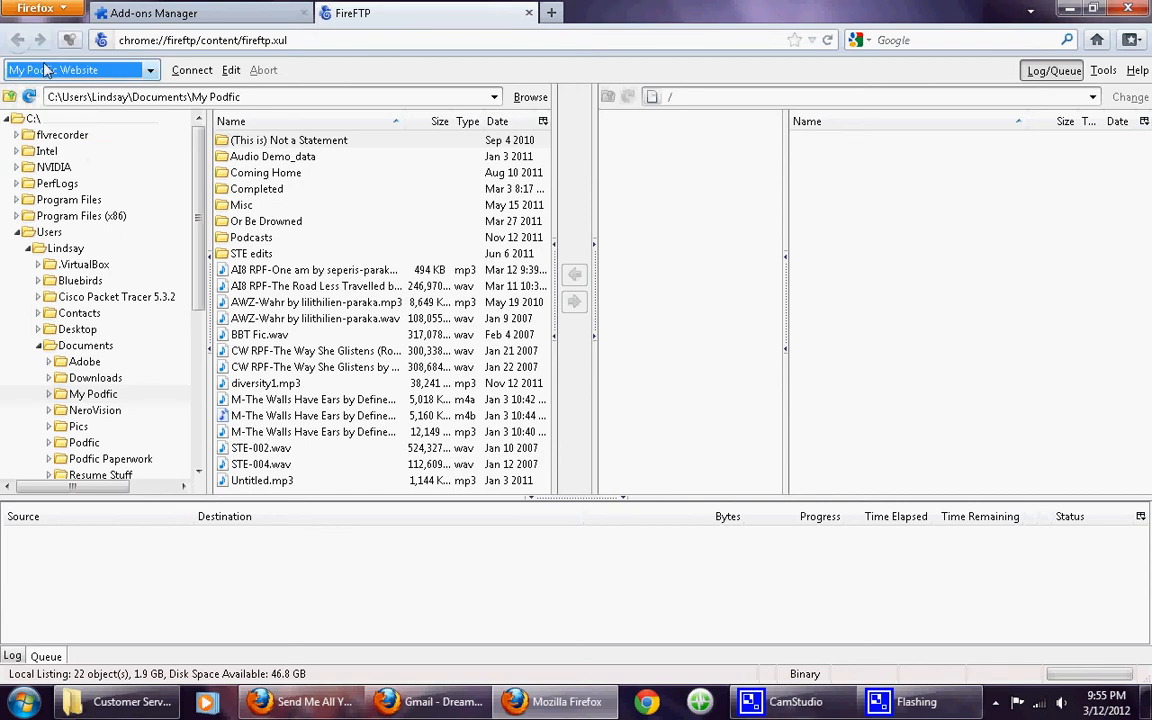
left_click(193, 72)
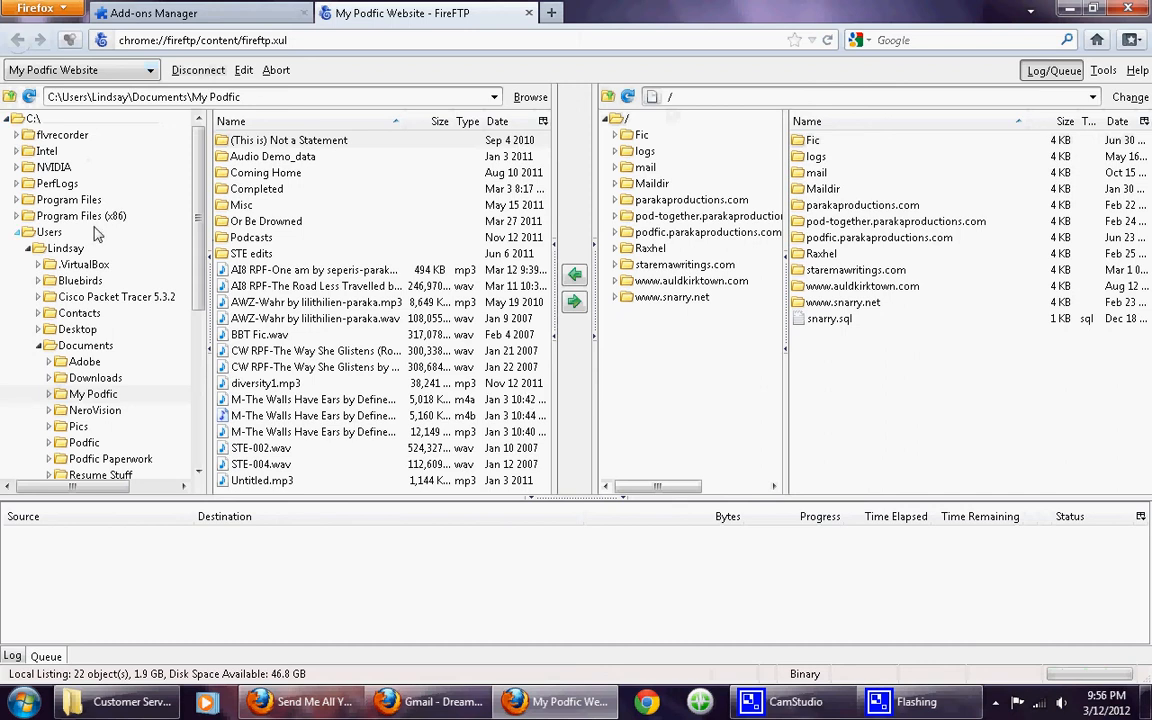
Step: Browse the local C:\ folder tree and open the Podfic Paperwork folder under Documents
left_click(8, 119)
left_click(8, 119)
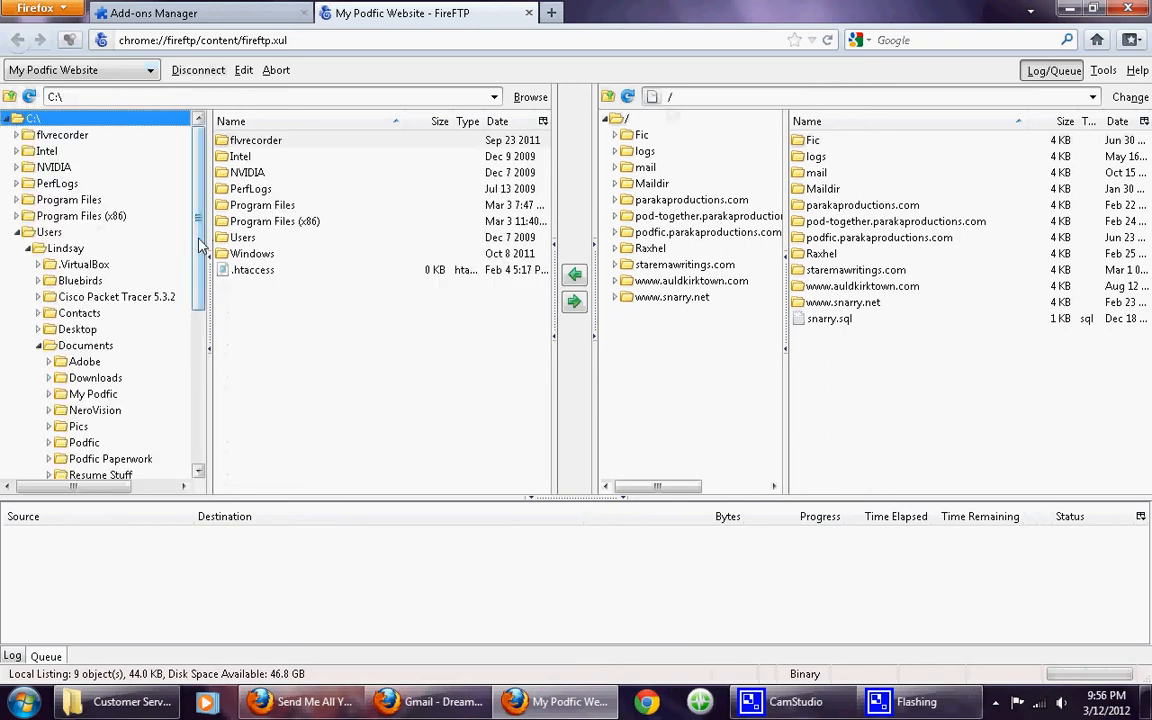
scroll(198, 218, "down", 6)
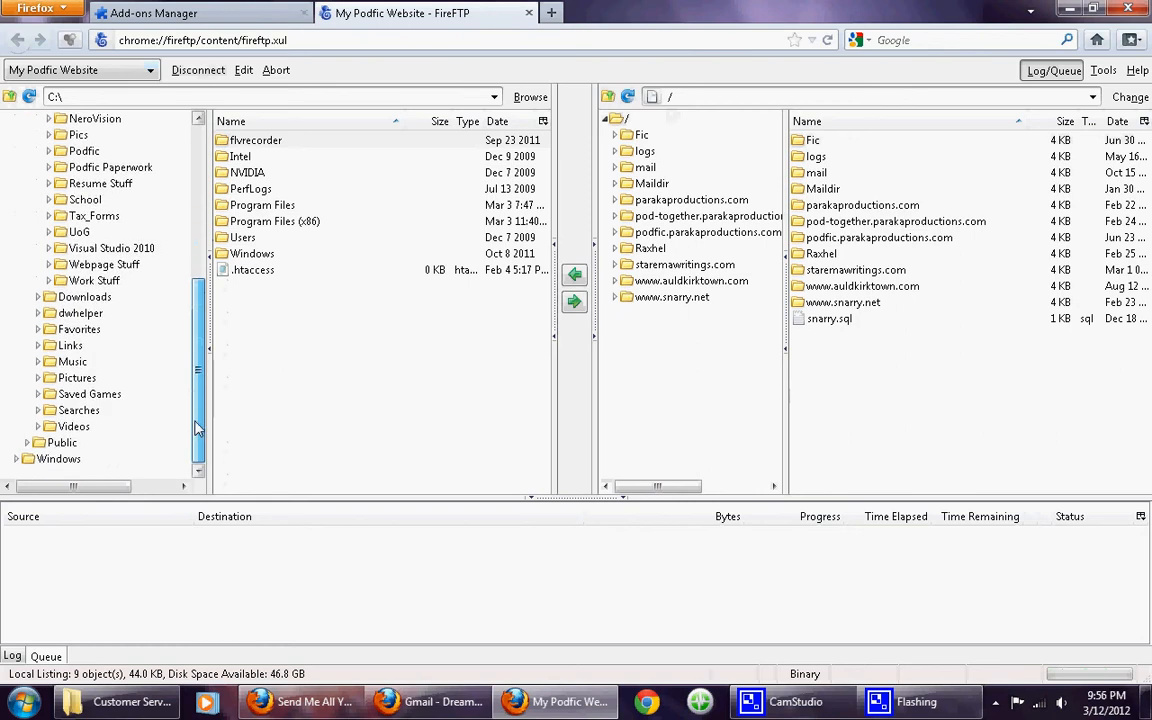
scroll(180, 380, "up", 6)
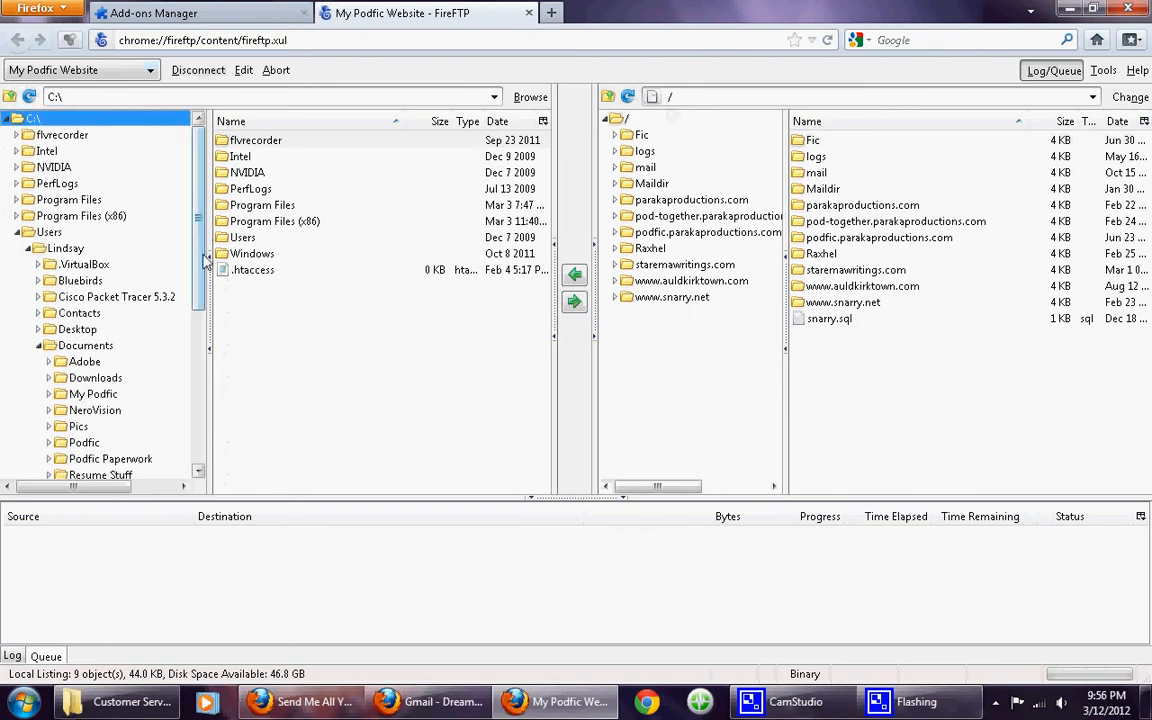
scroll(182, 240, "down", 2)
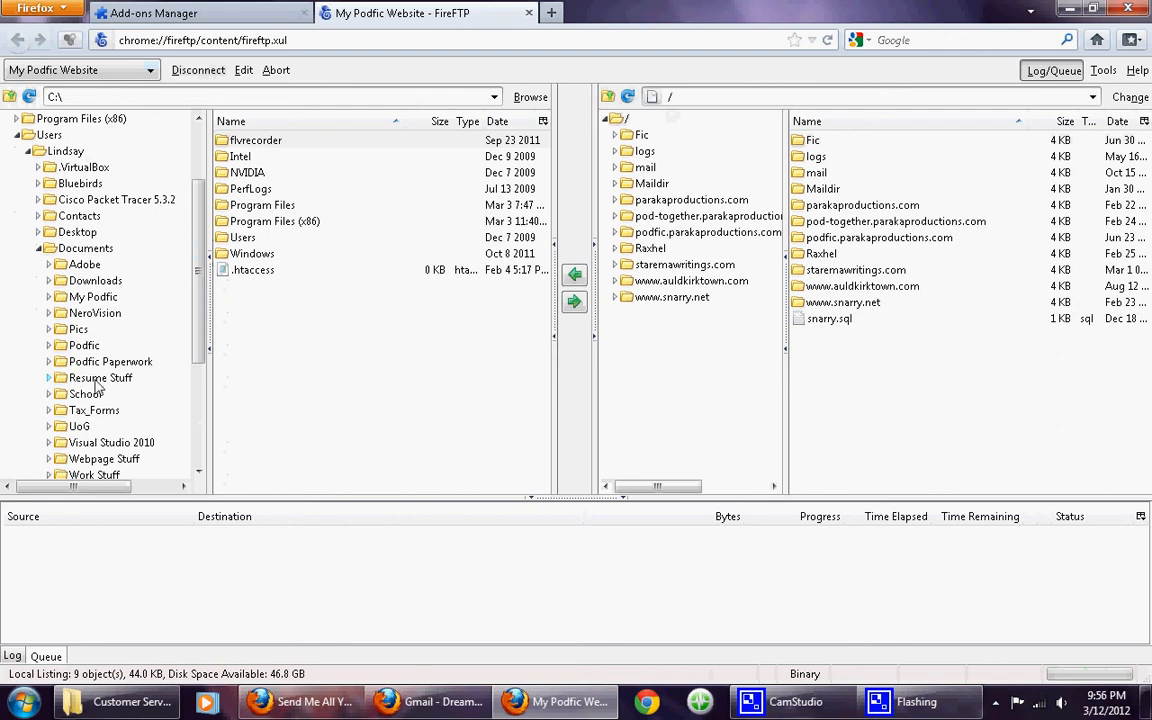
left_click(92, 362)
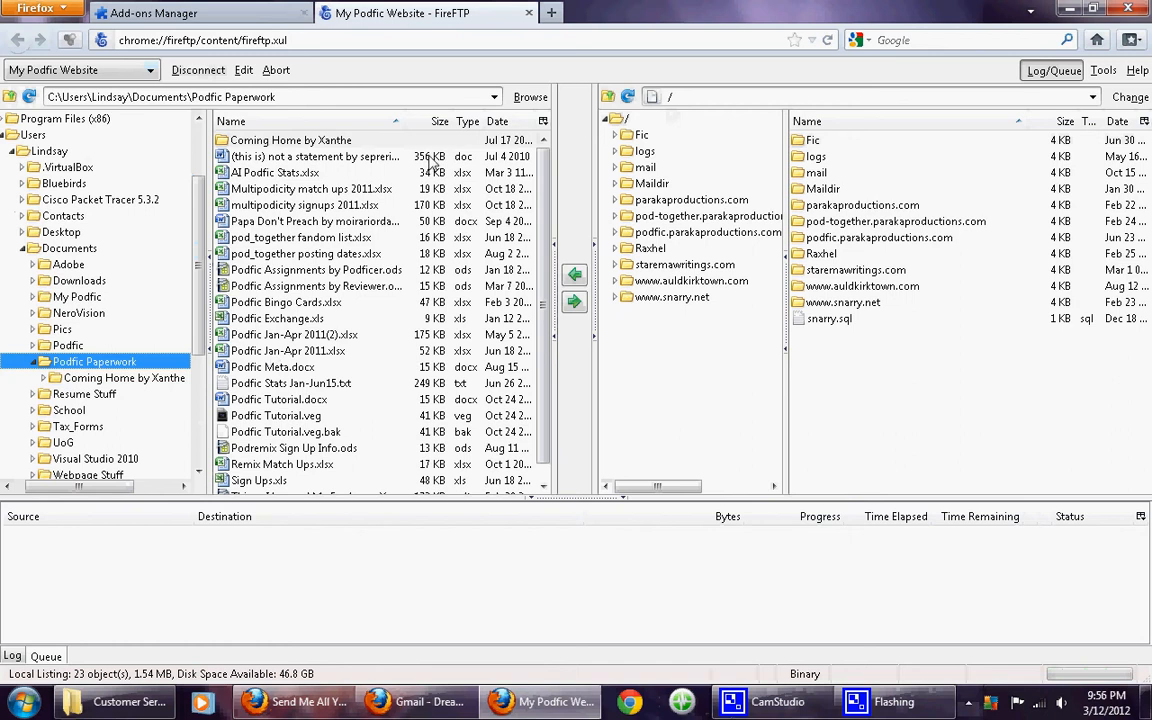
scroll(530, 300, "down", 1)
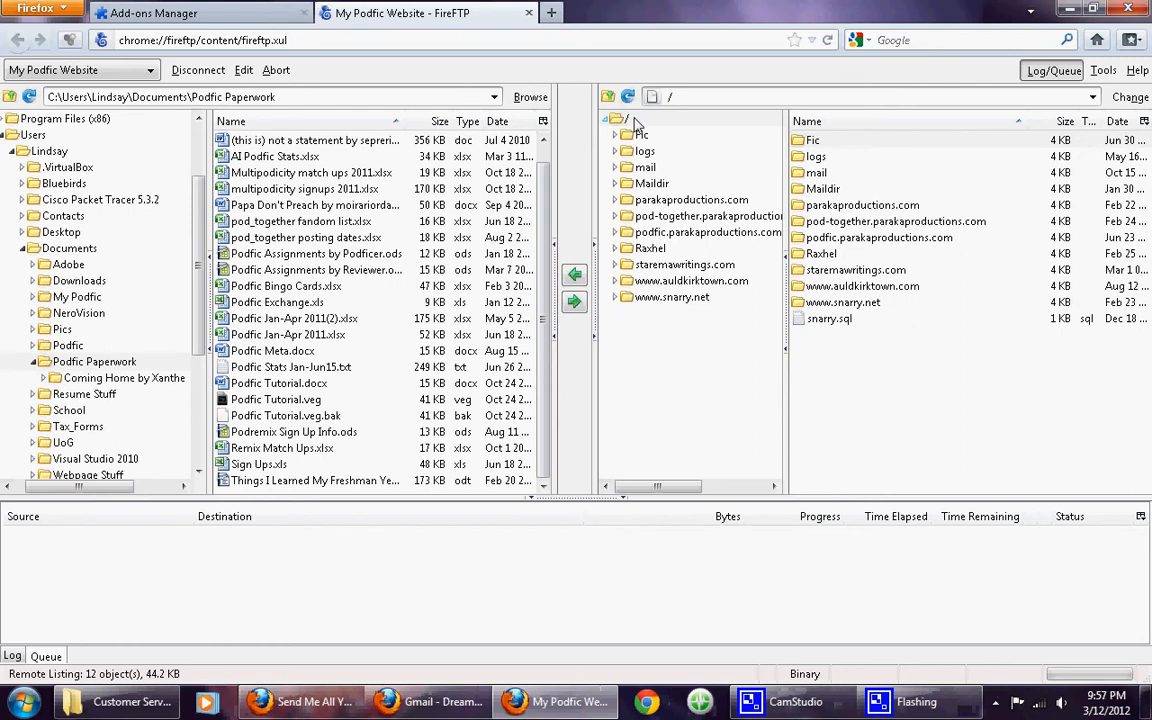
Step: Select the parakaproductions.com folder in the remote server's file listing
left_click(843, 208)
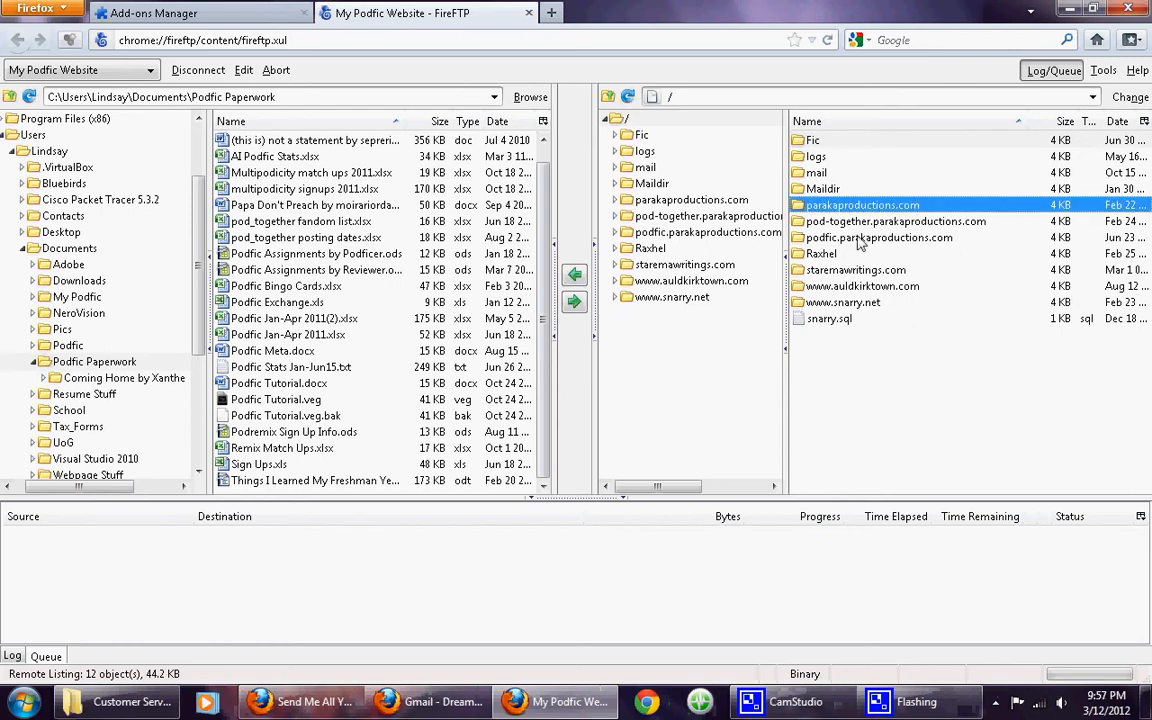
left_click(826, 238)
left_click(818, 207)
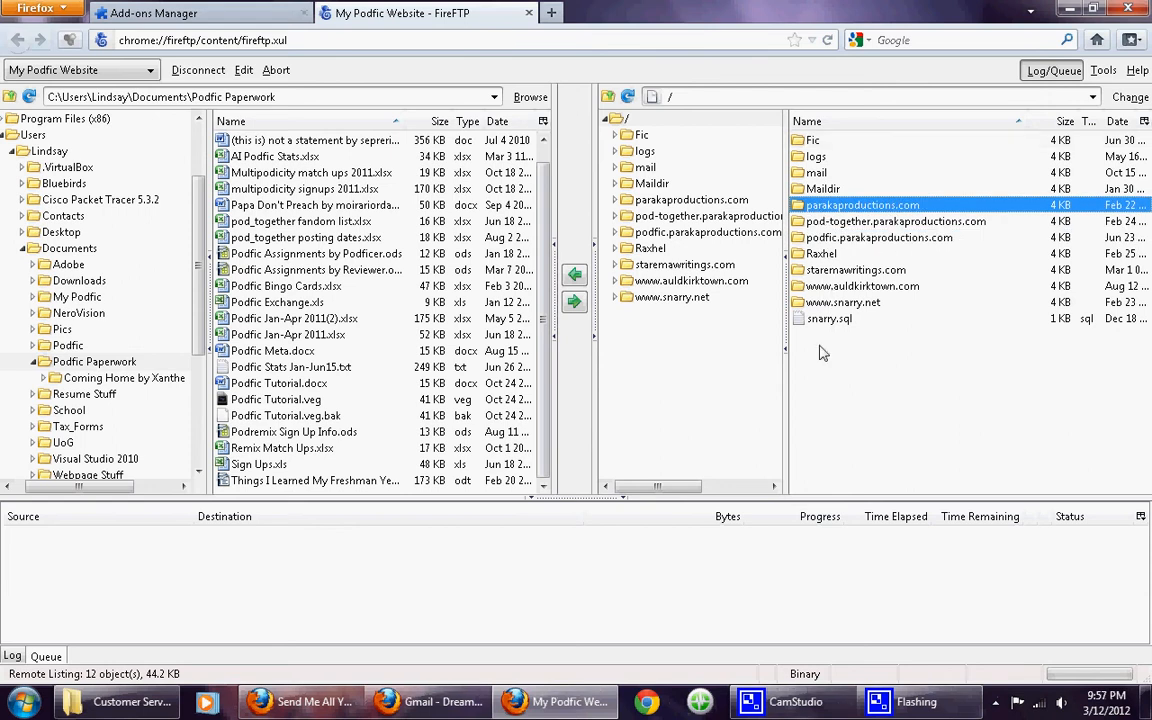
double_click(853, 287)
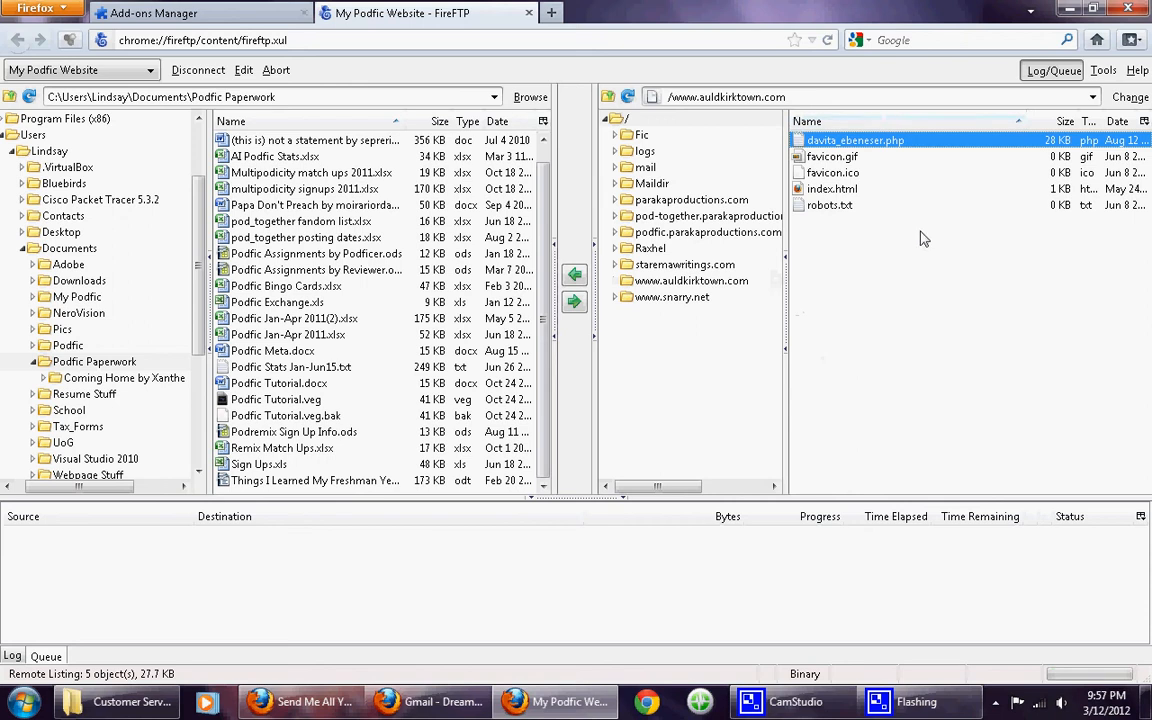
left_click(823, 239)
left_click(815, 252)
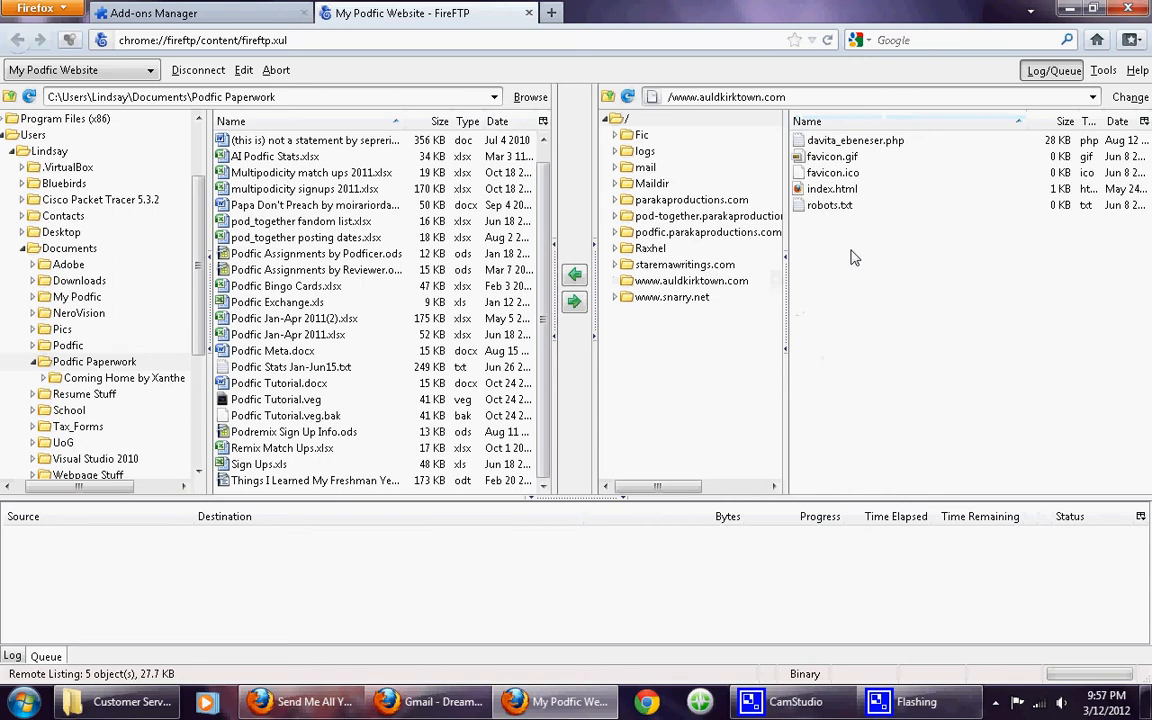
right_click(818, 268)
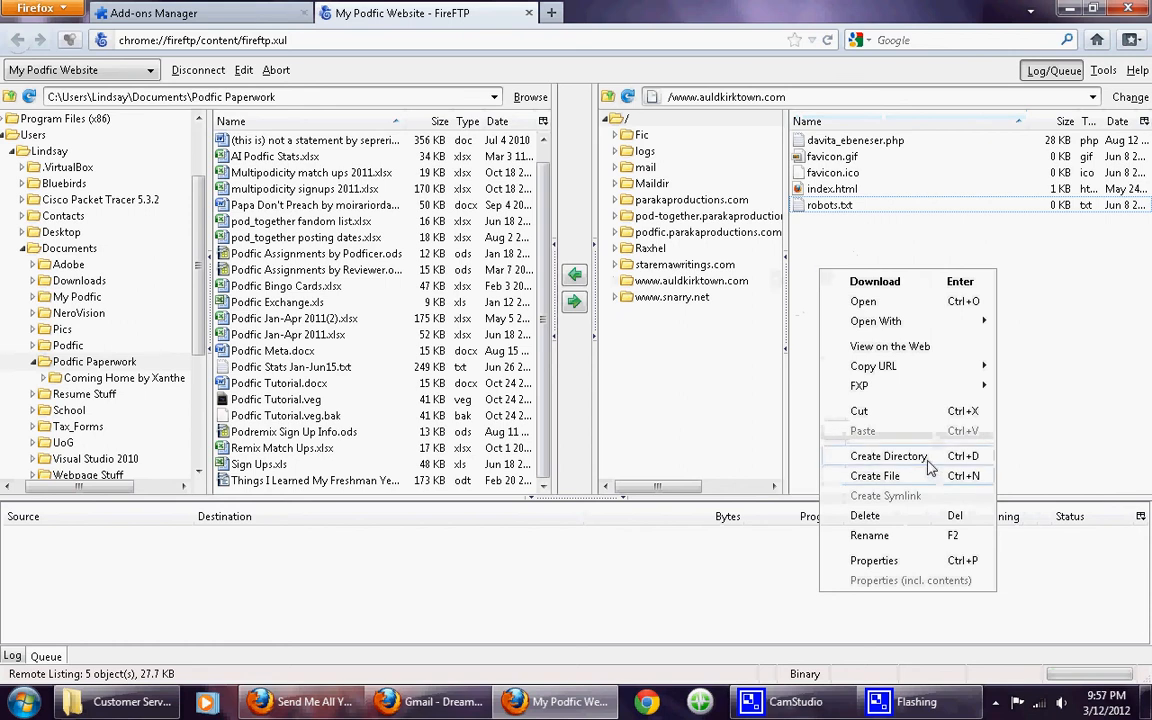
left_click(889, 456)
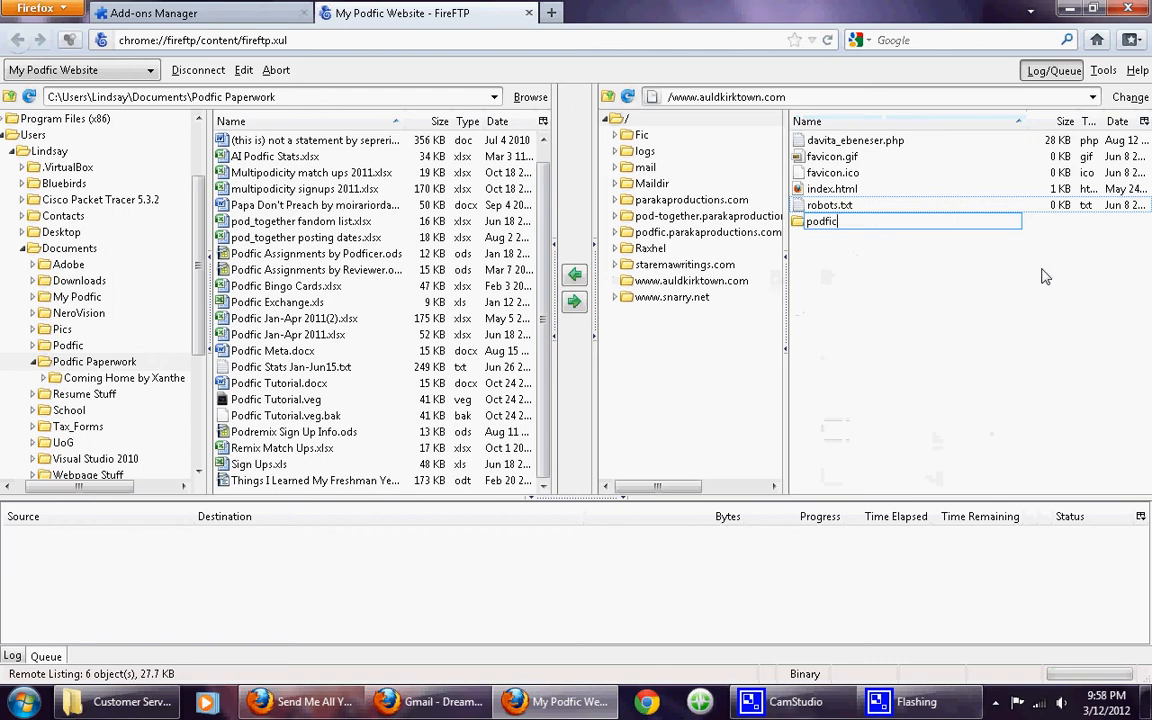
type("podfic")
key("Return")
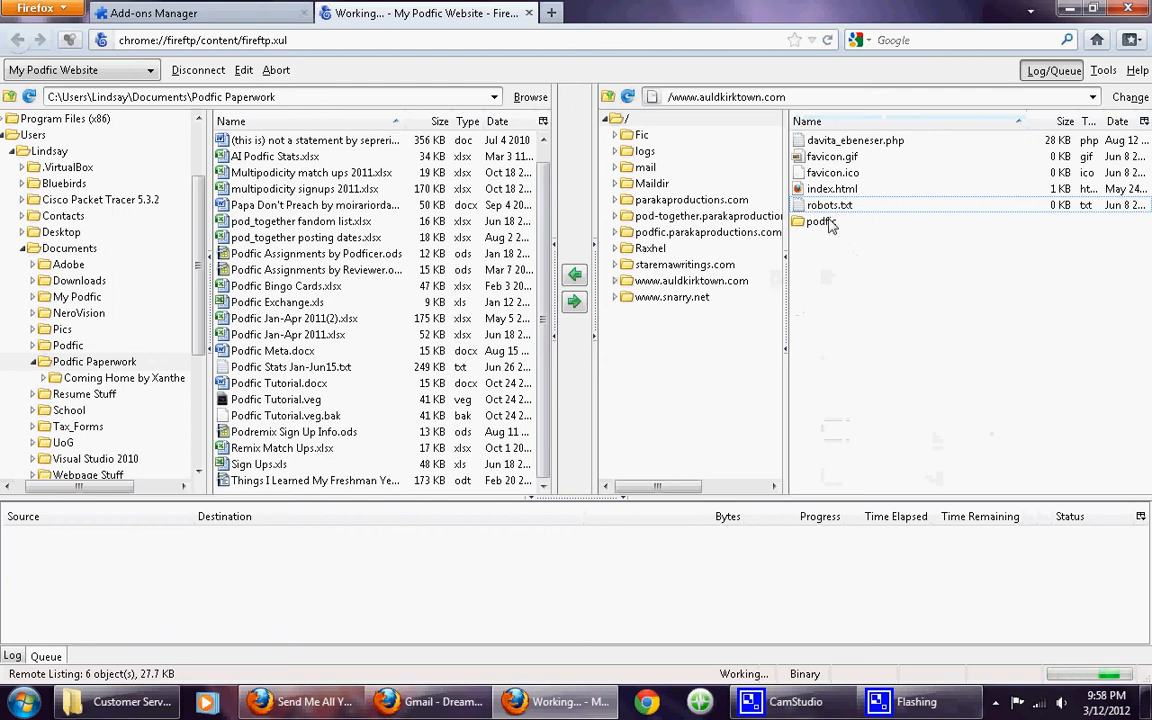
Step: Open the new podfic directory and upload Podfic Bingo Cards.xlsx and Podfic Jan-Apr 2011(2).xlsx from Podfic Paperwork into it
double_click(829, 223)
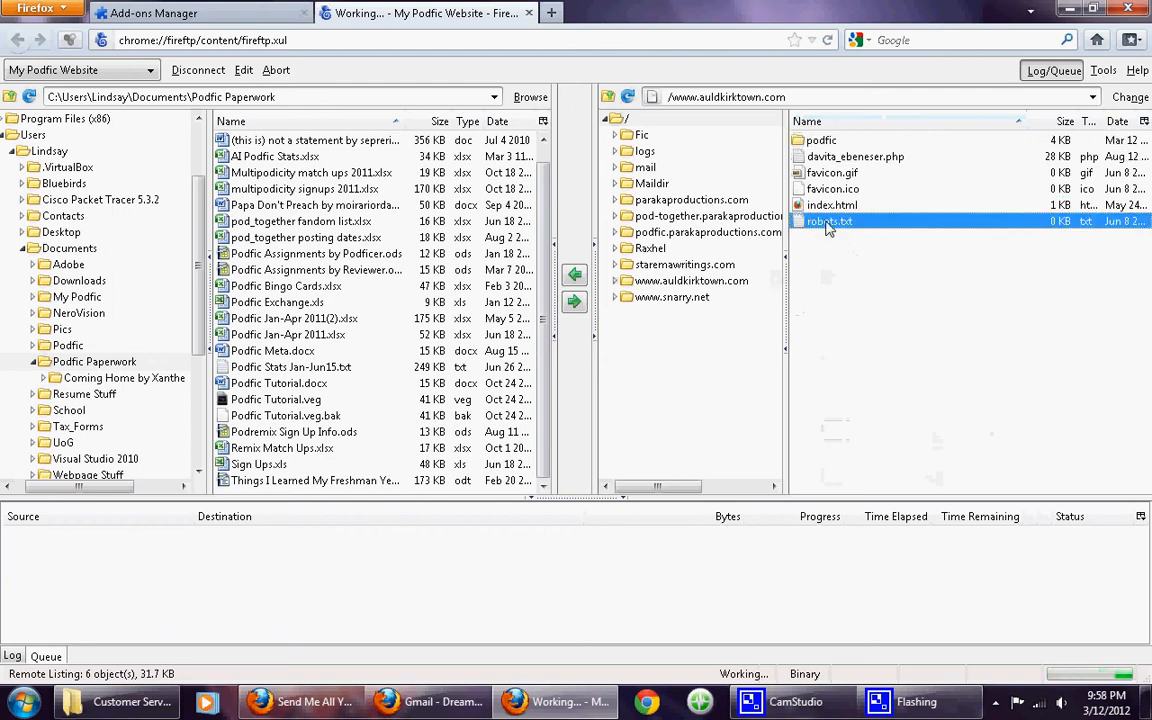
double_click(801, 146)
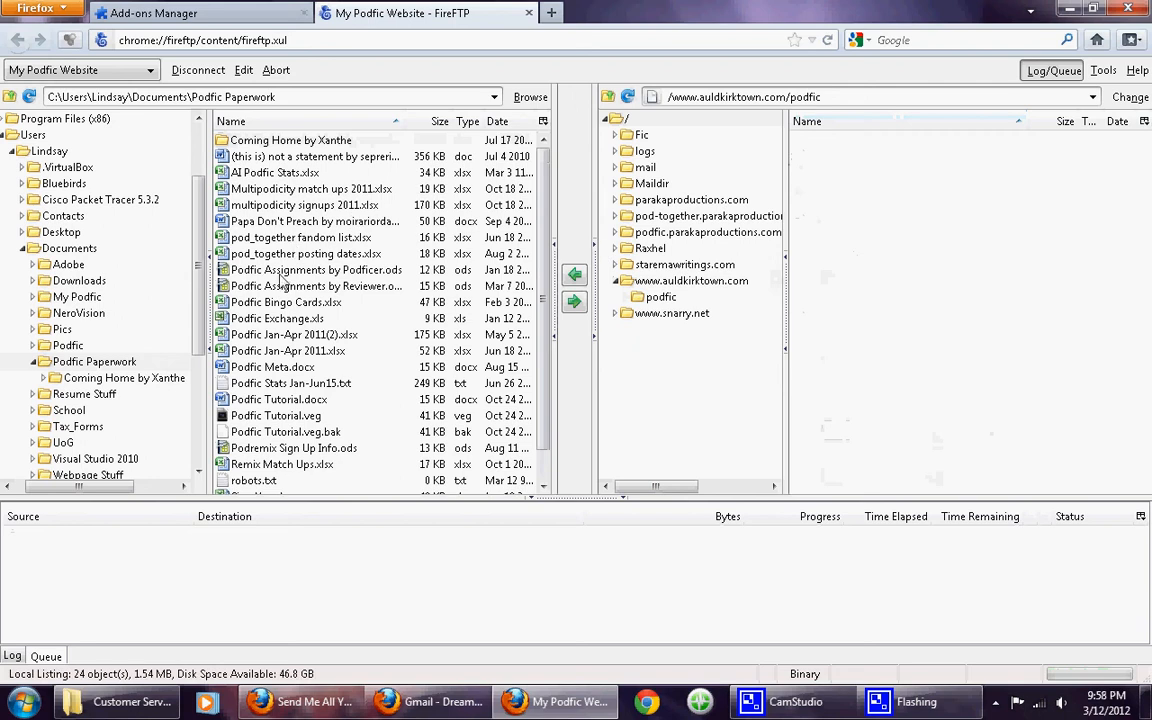
left_click(246, 301)
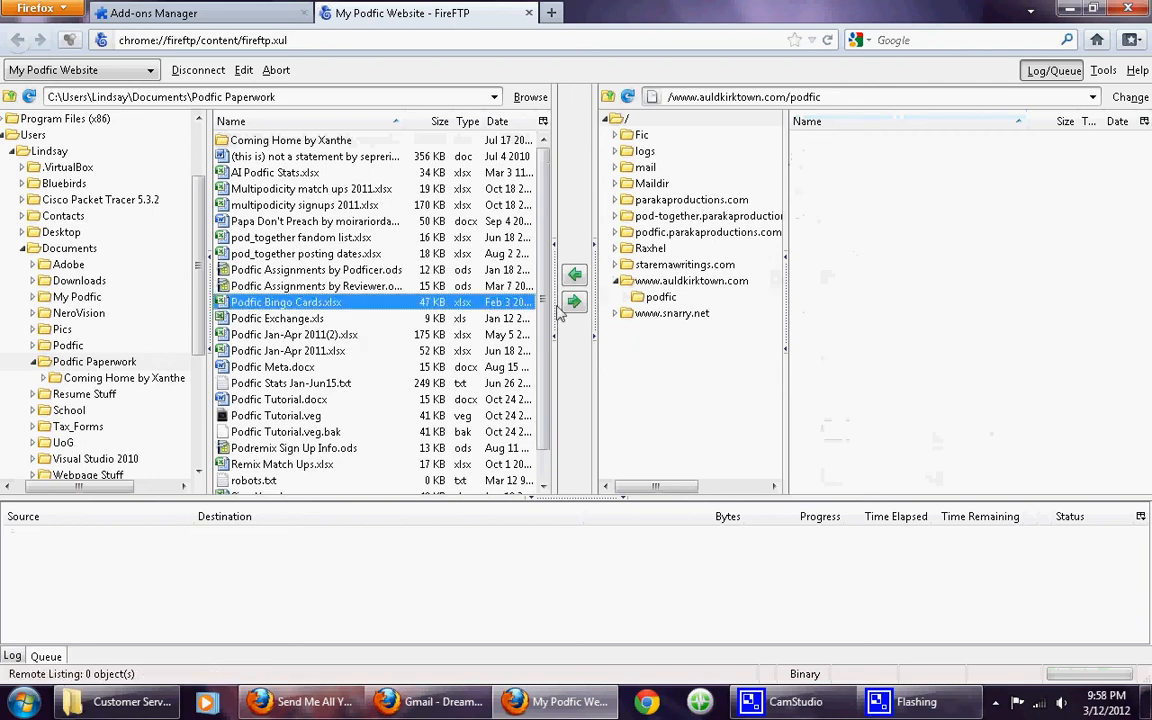
left_click(574, 301)
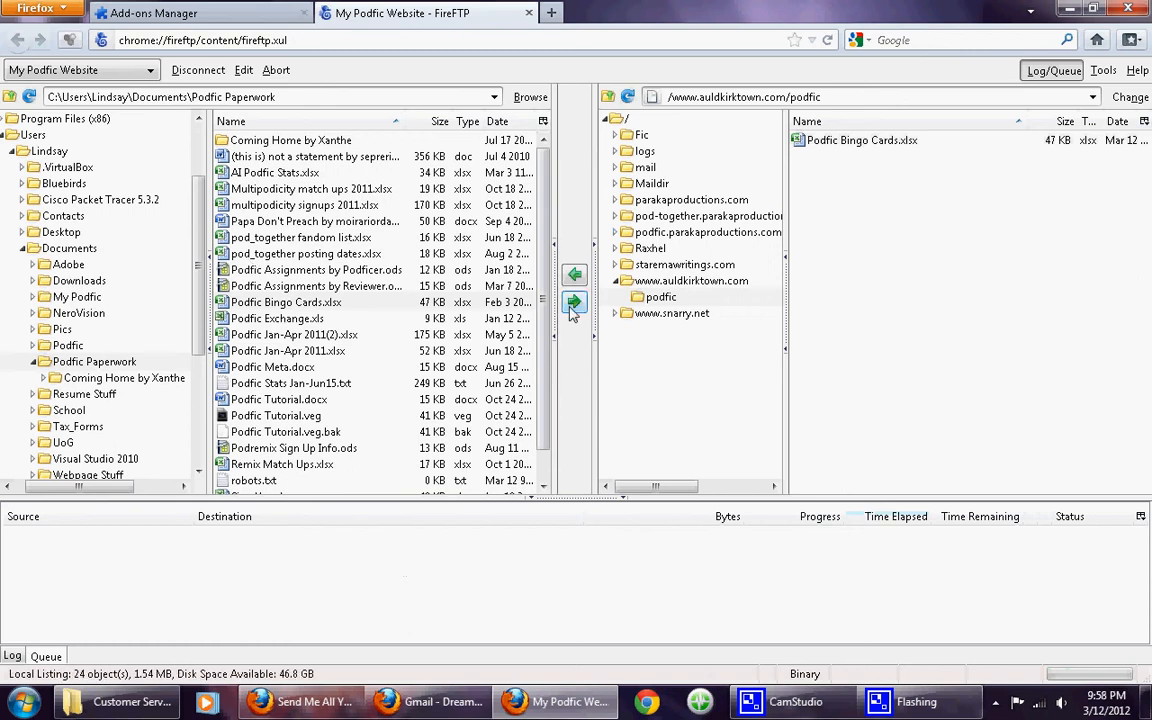
left_click(576, 301)
left_click(311, 337)
left_click(575, 301)
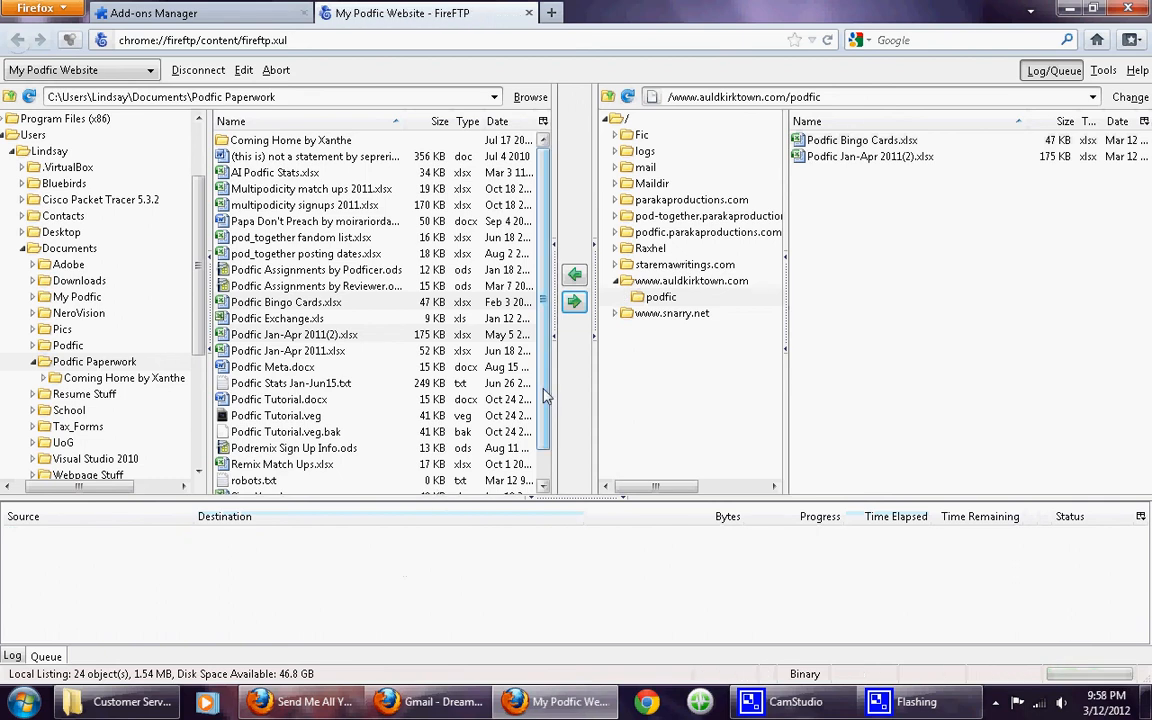
Step: Open the local My Podfic folder and start uploading STE-002.wav to the server's podfic directory
scroll(548, 420, "down", 1)
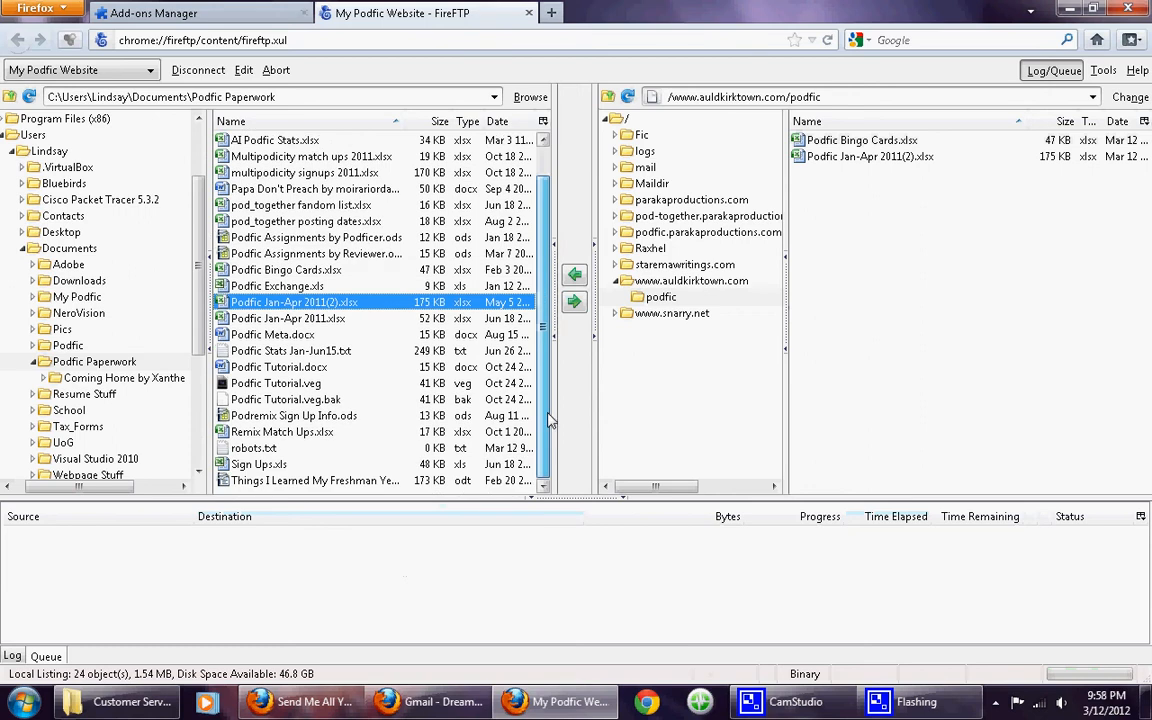
scroll(548, 418, "up", 1)
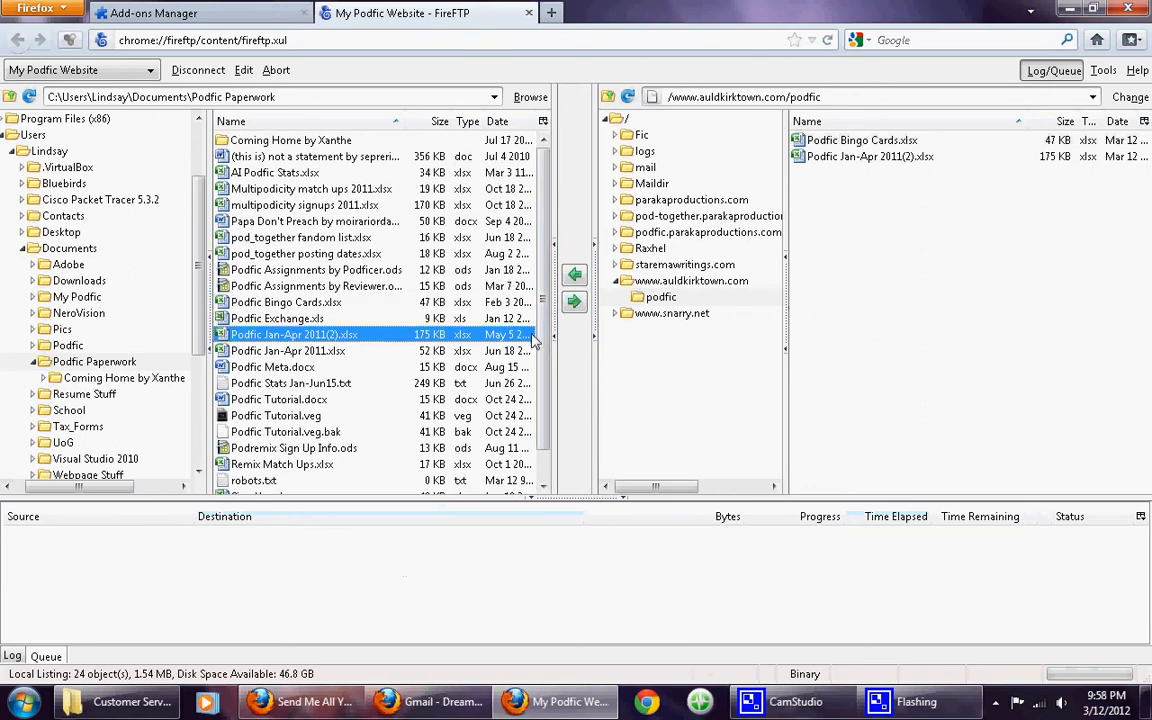
left_click(60, 298)
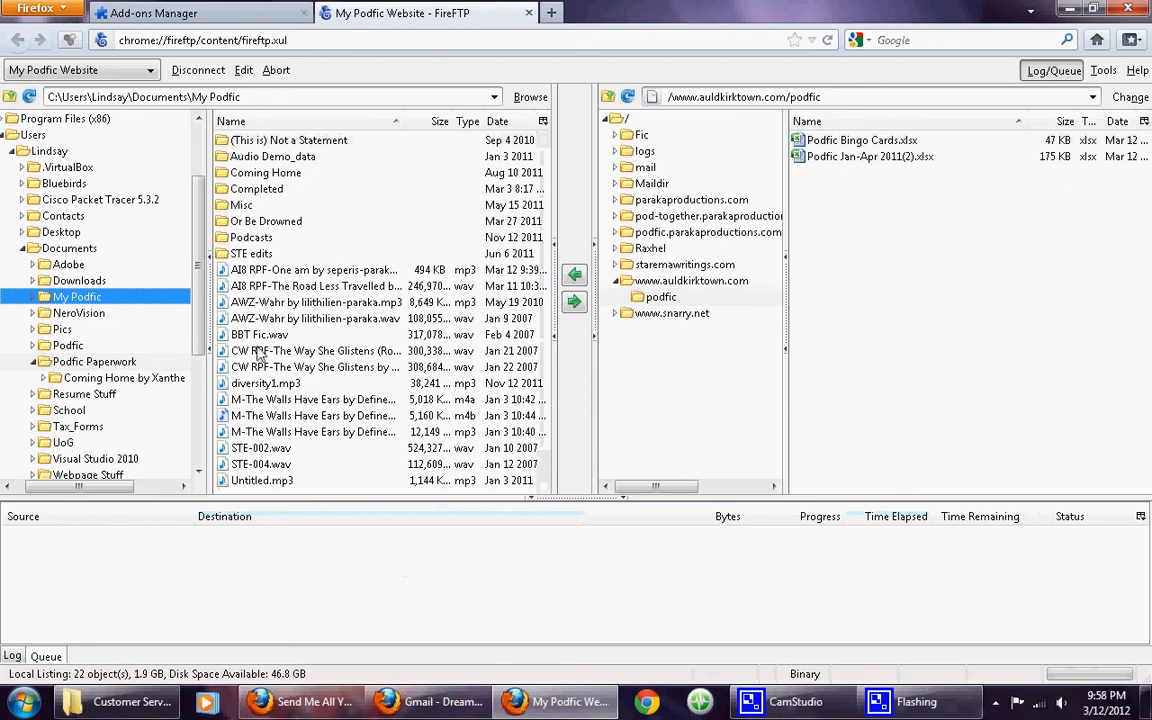
left_click(277, 370)
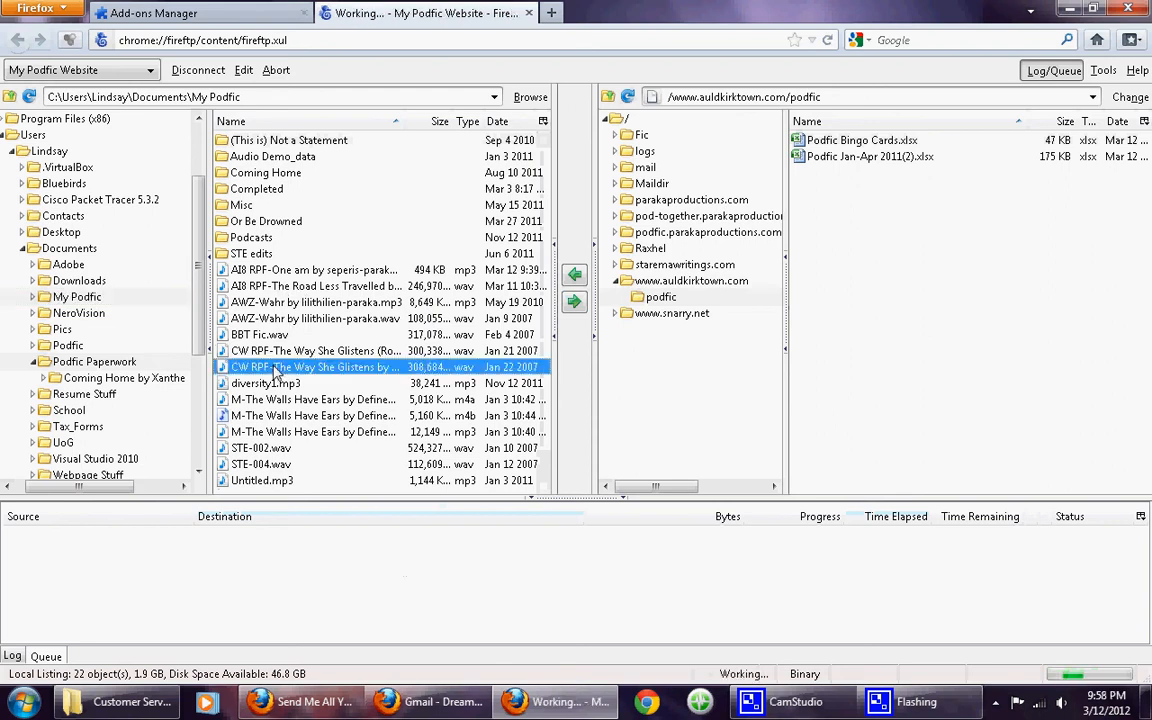
left_click(251, 403)
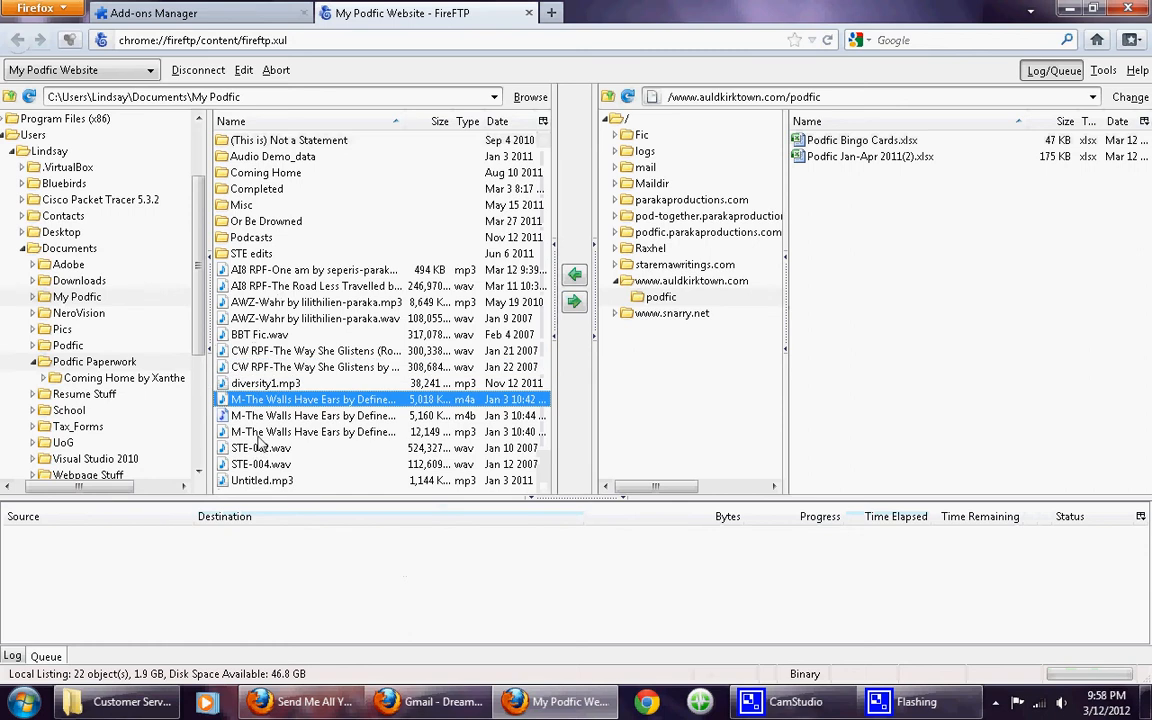
left_click(260, 447)
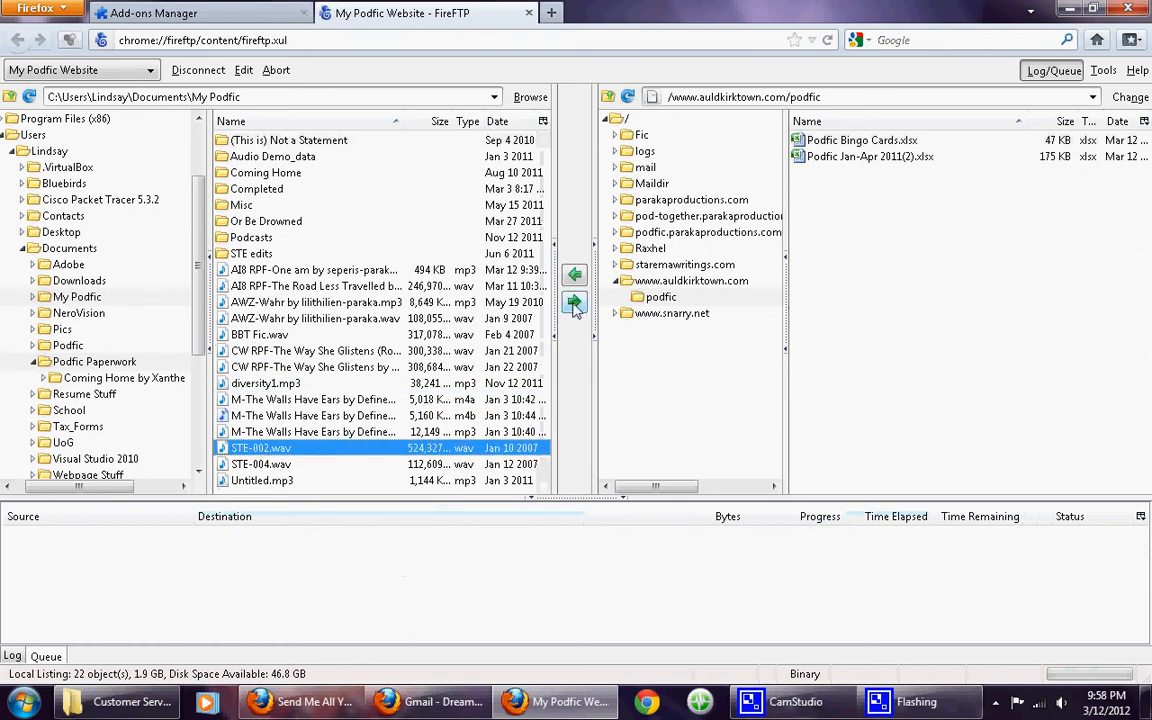
left_click(575, 303)
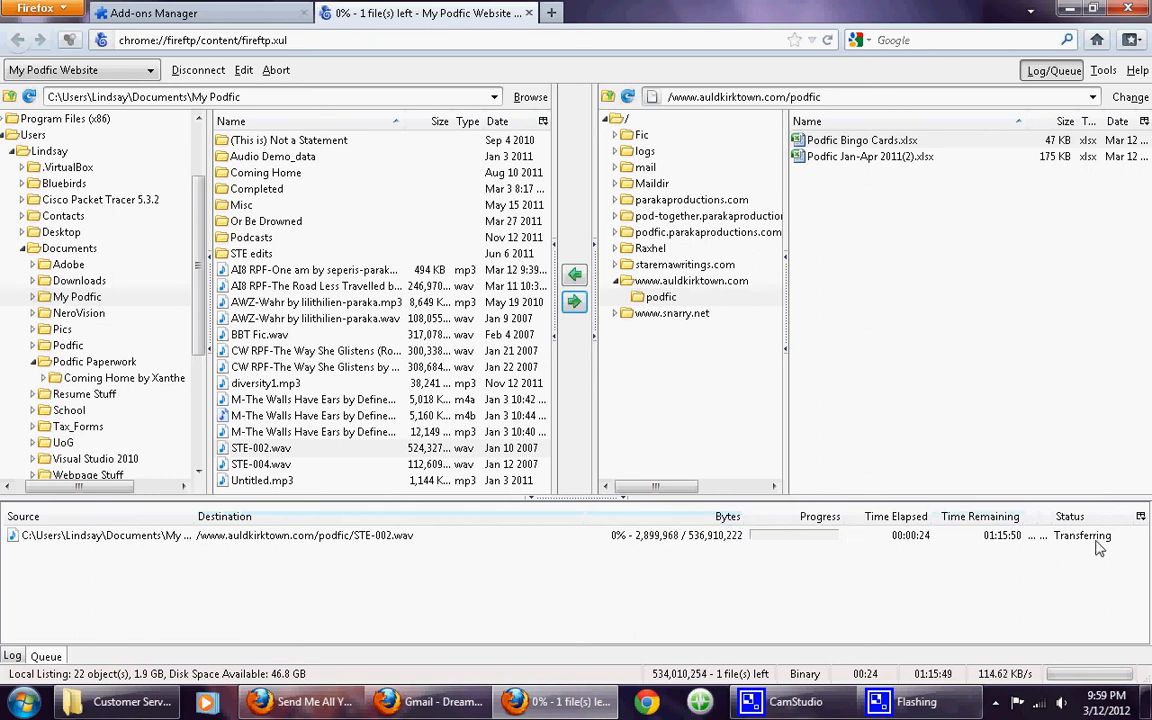
Step: Examine the options for the running transfer, read through the session log, and return to the transfer queue
right_click(560, 538)
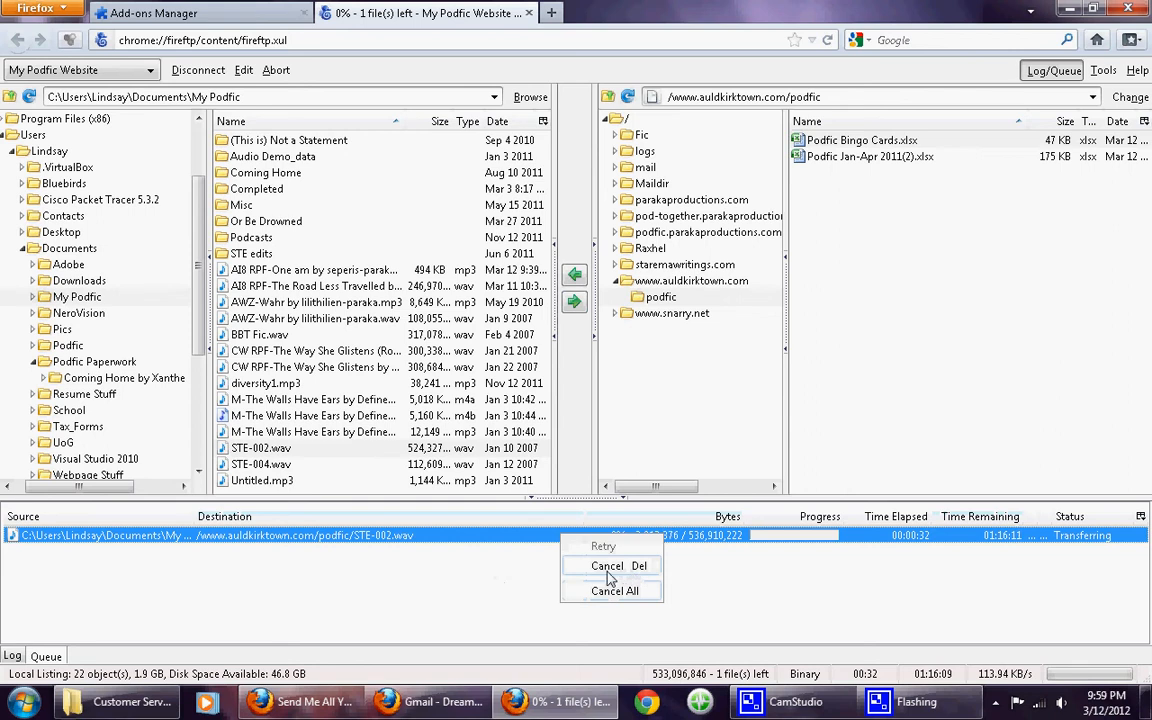
left_click(384, 582)
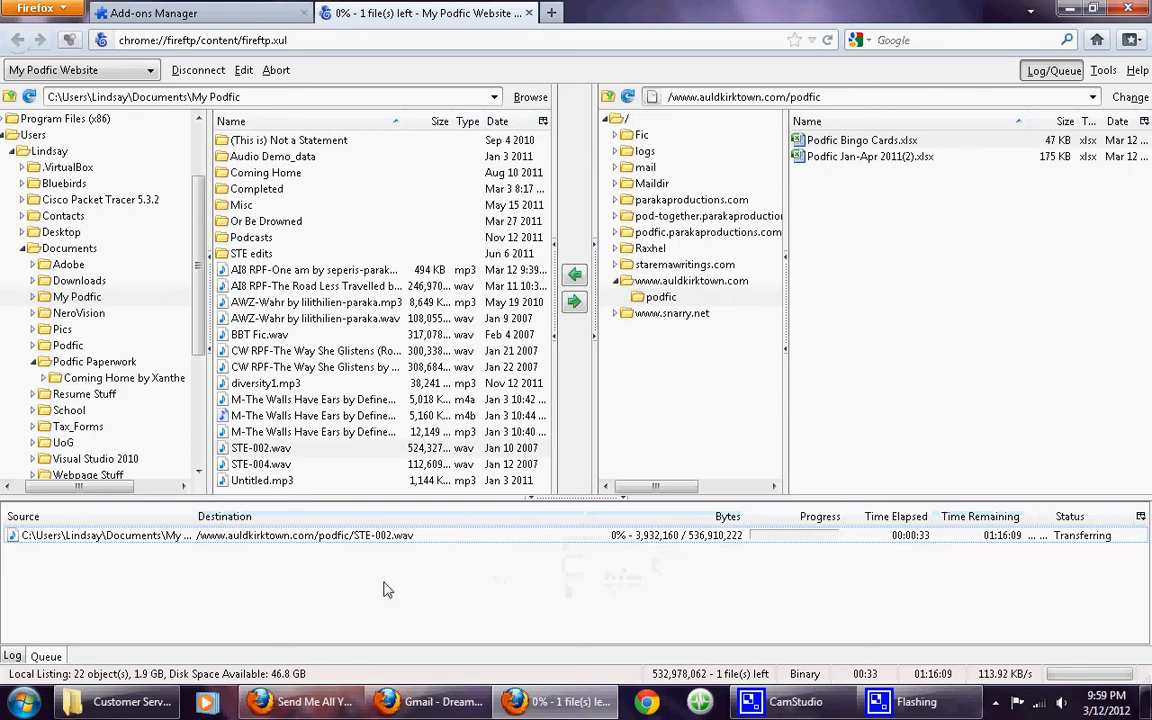
left_click(13, 657)
left_click(44, 657)
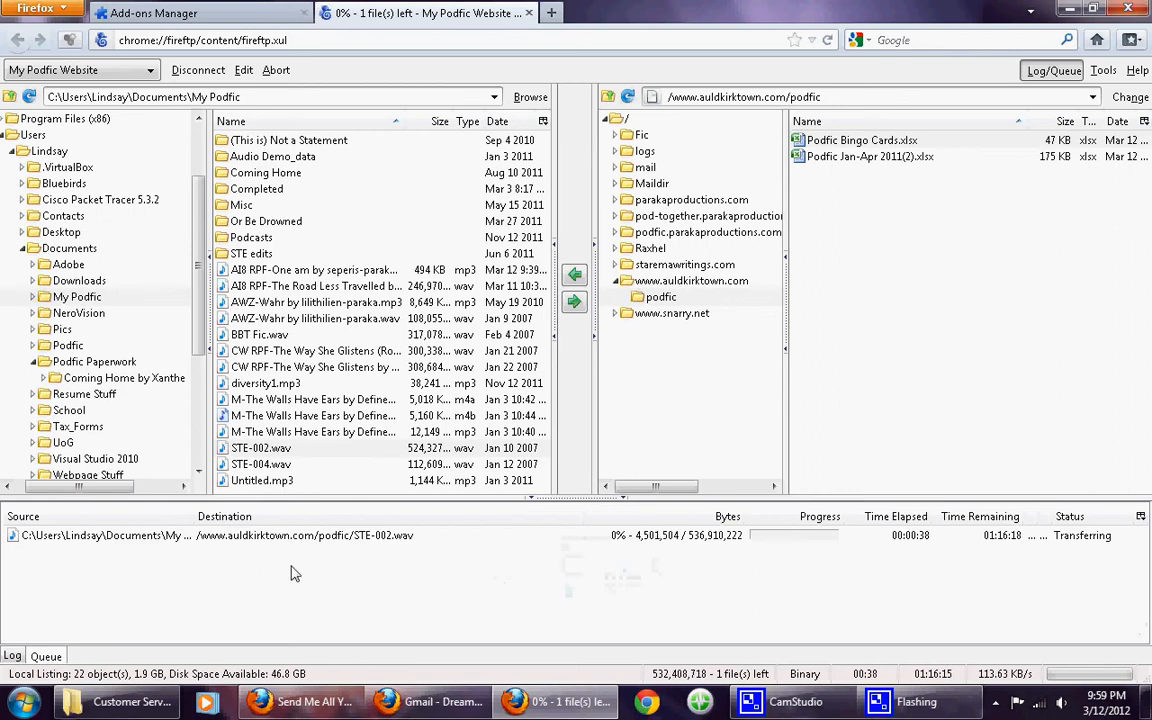
left_click(15, 656)
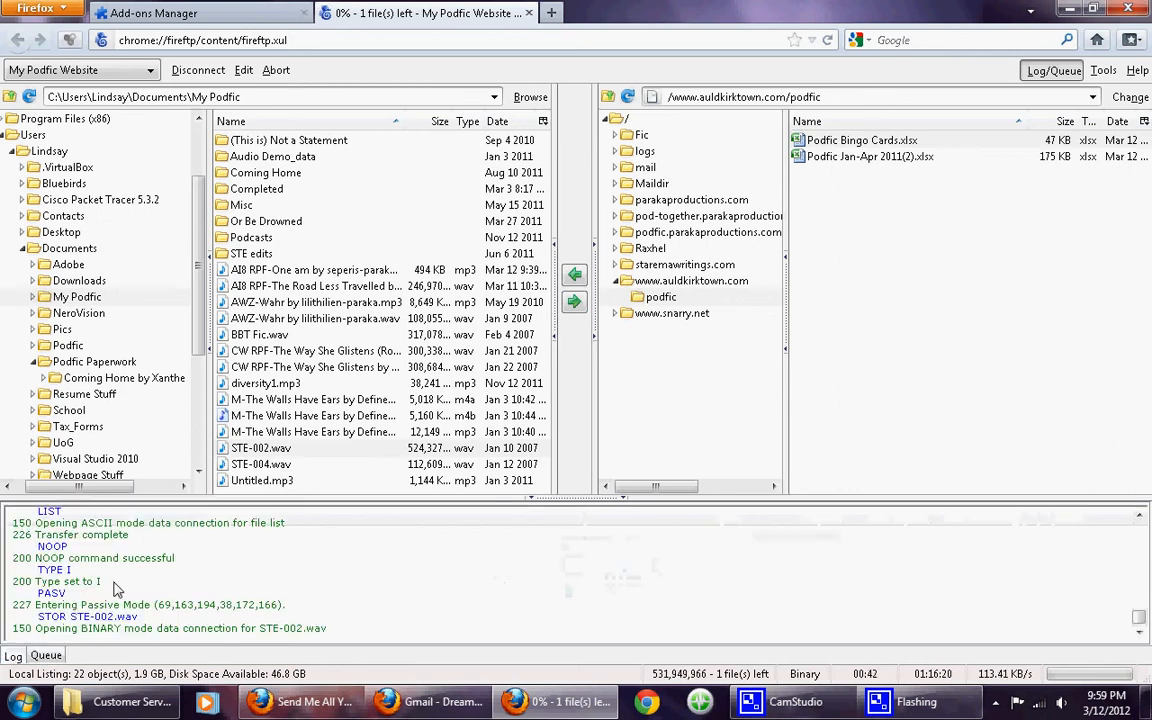
scroll(60, 580, "up", 15)
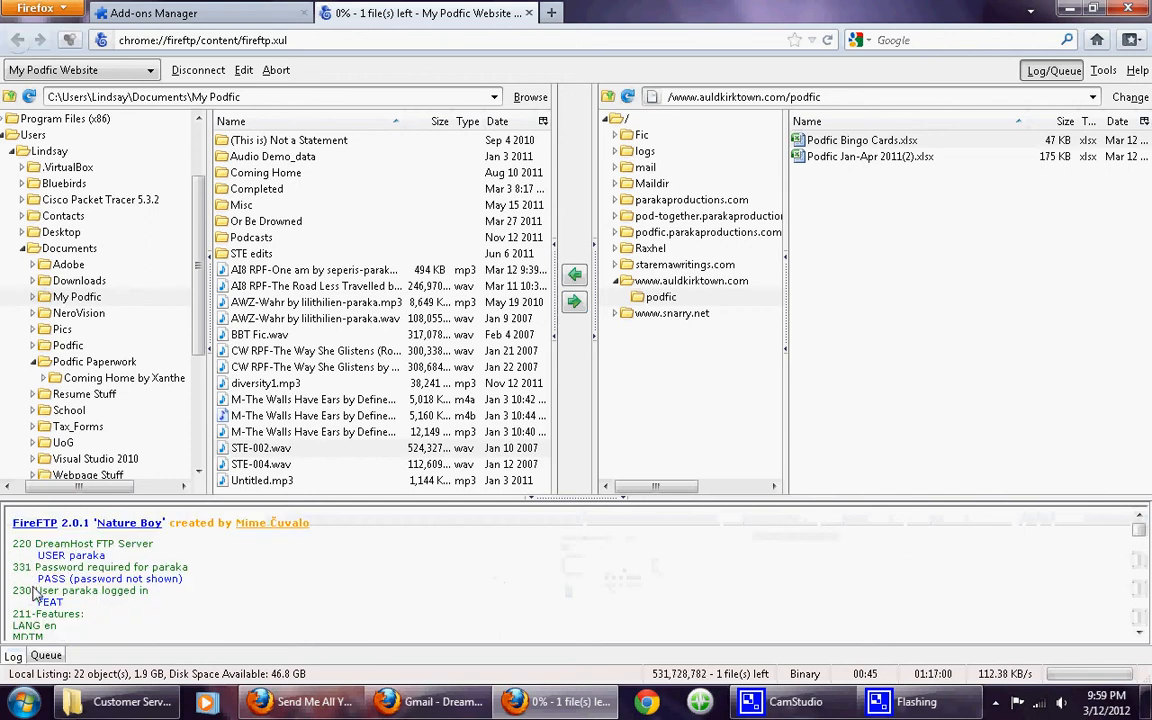
scroll(33, 593, "down", 5)
scroll(33, 593, "down", 10)
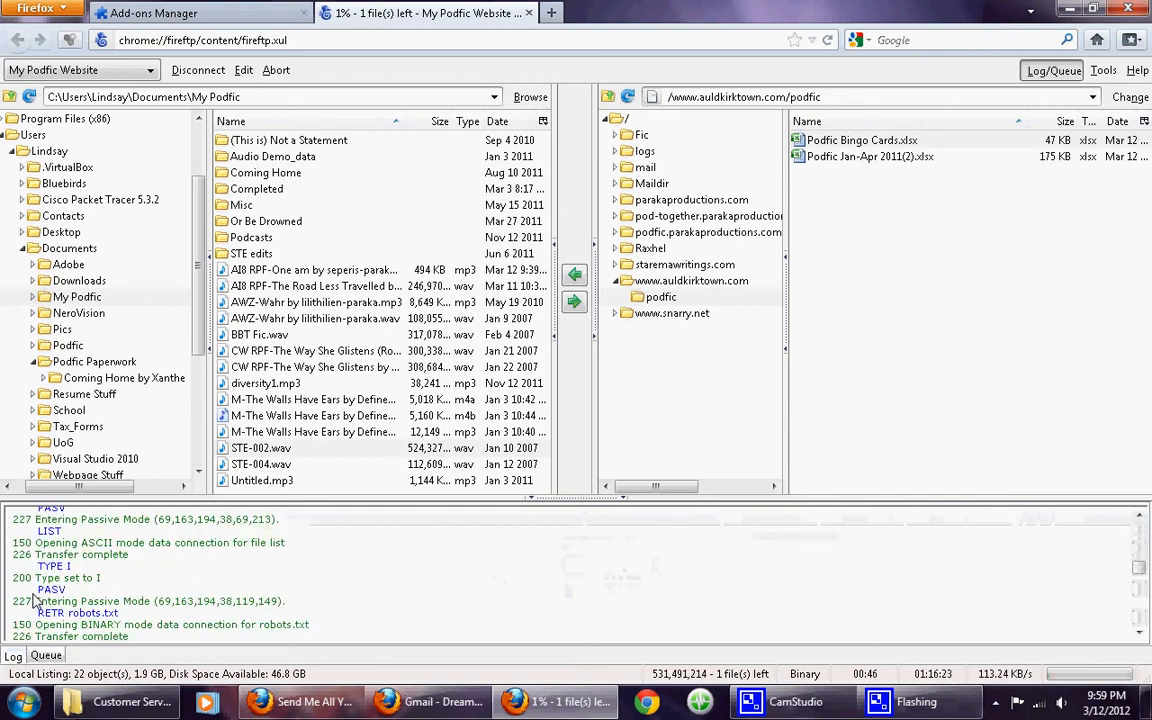
left_click(46, 655)
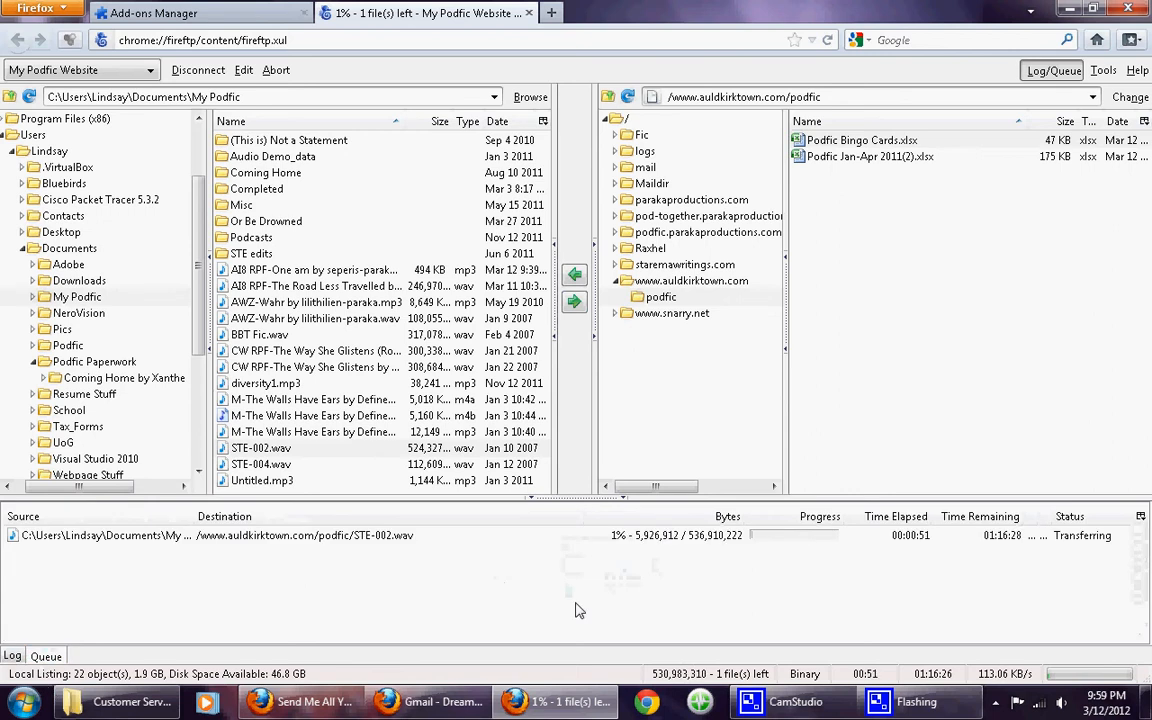
Step: Cancel the running STE-002.wav upload in the transfer queue
left_click(295, 537)
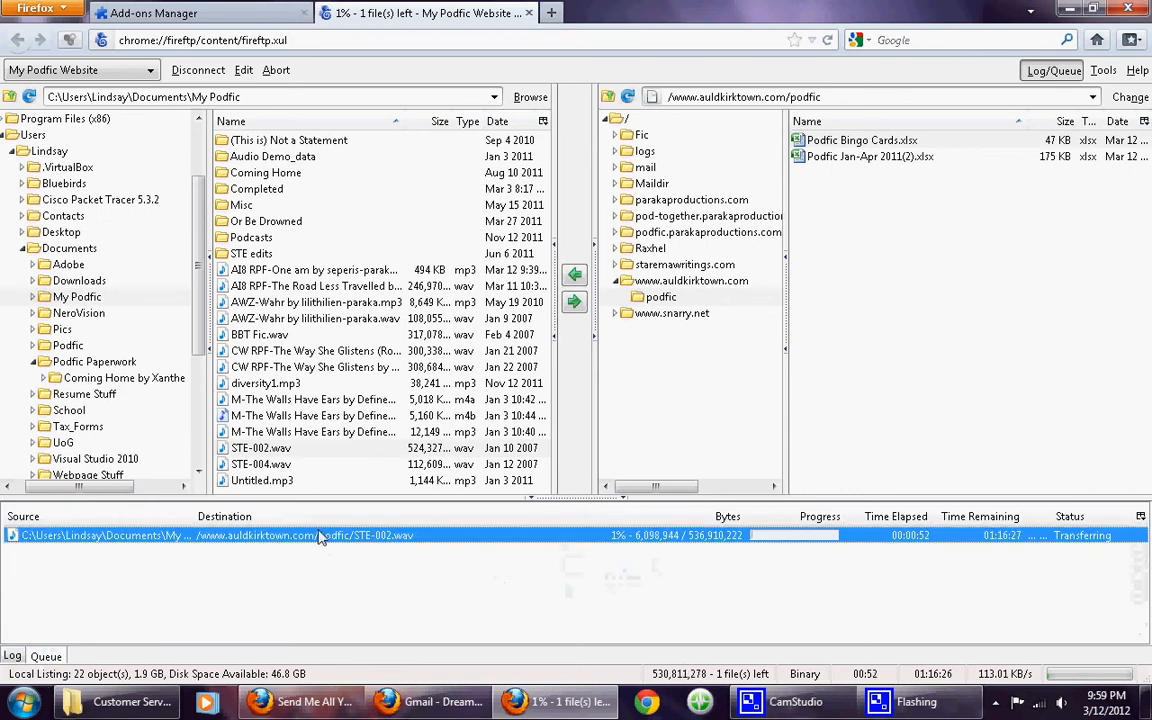
right_click(255, 540)
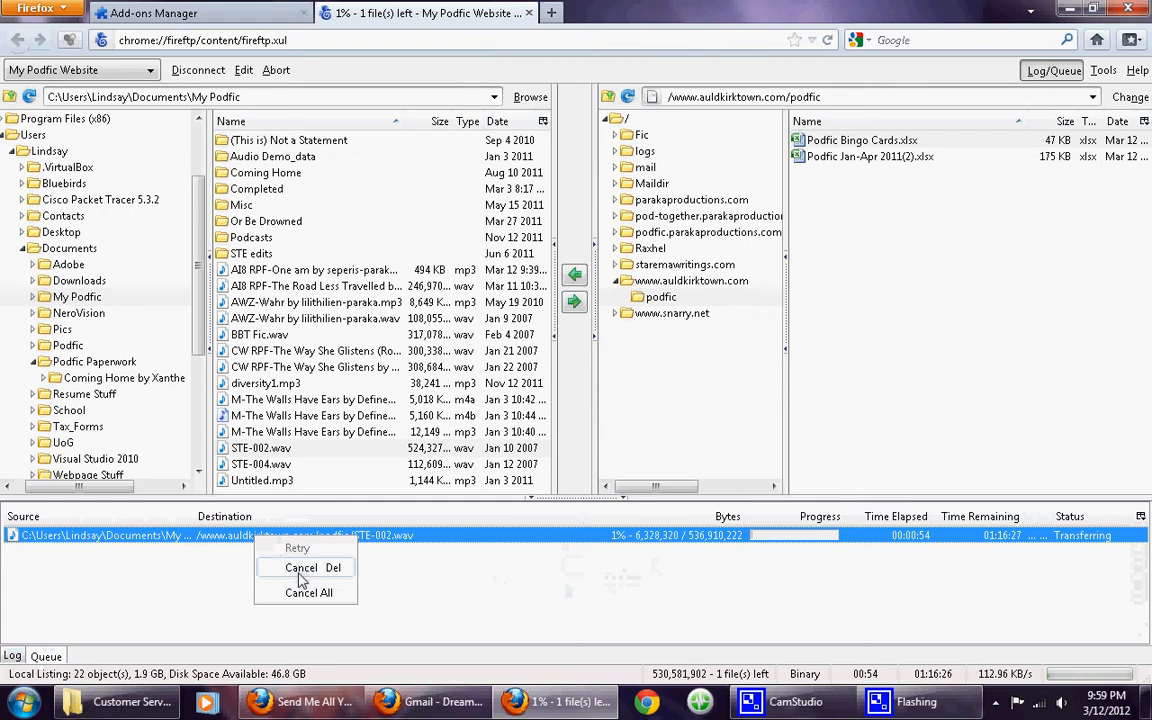
left_click(306, 569)
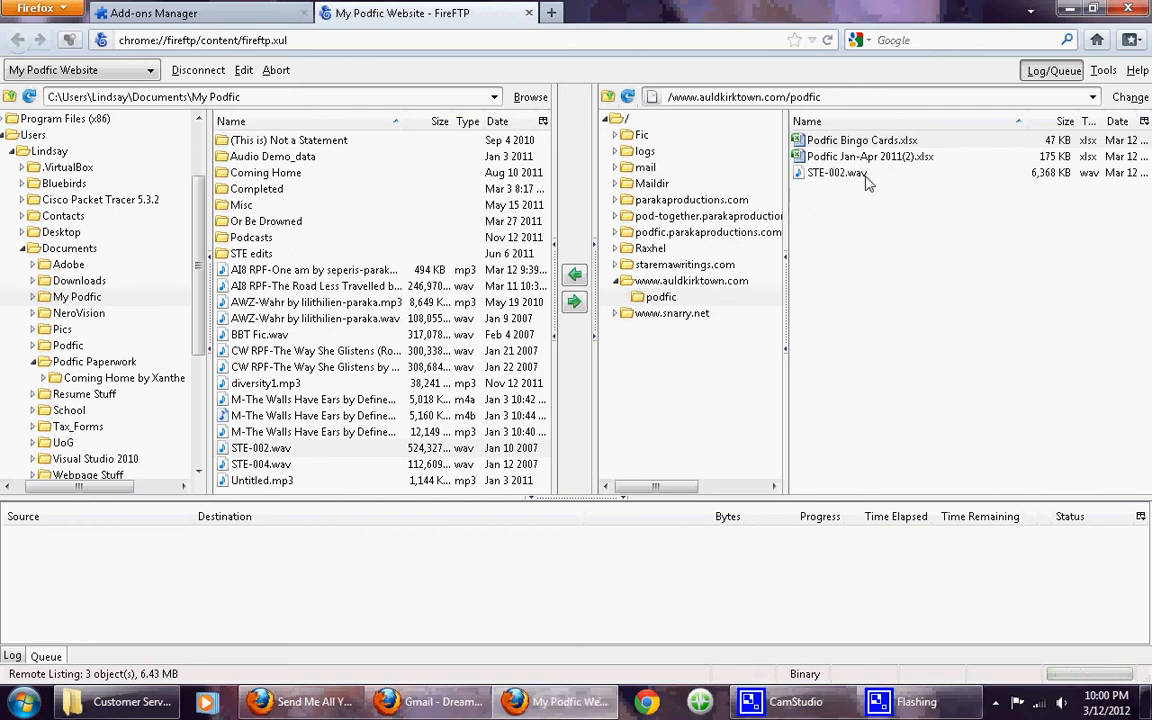
Step: Upload the local STE-002.wav to the podfic directory again, resuming the partial file instead of overwriting it
left_click(866, 176)
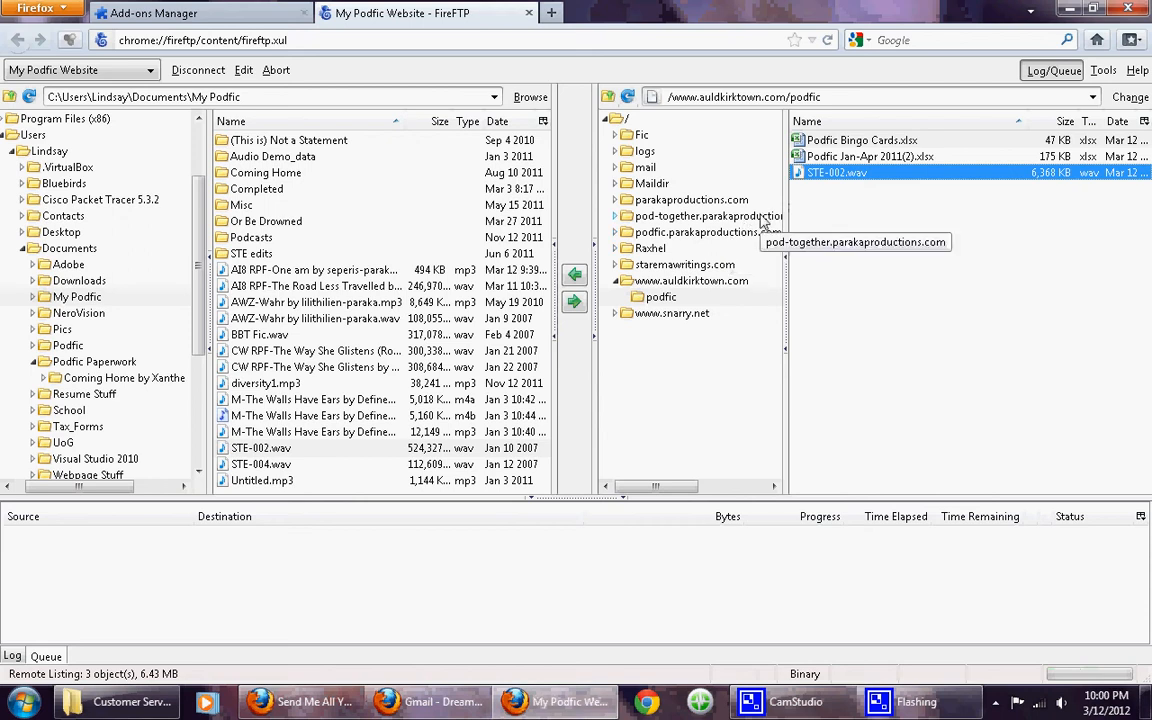
left_click(258, 449)
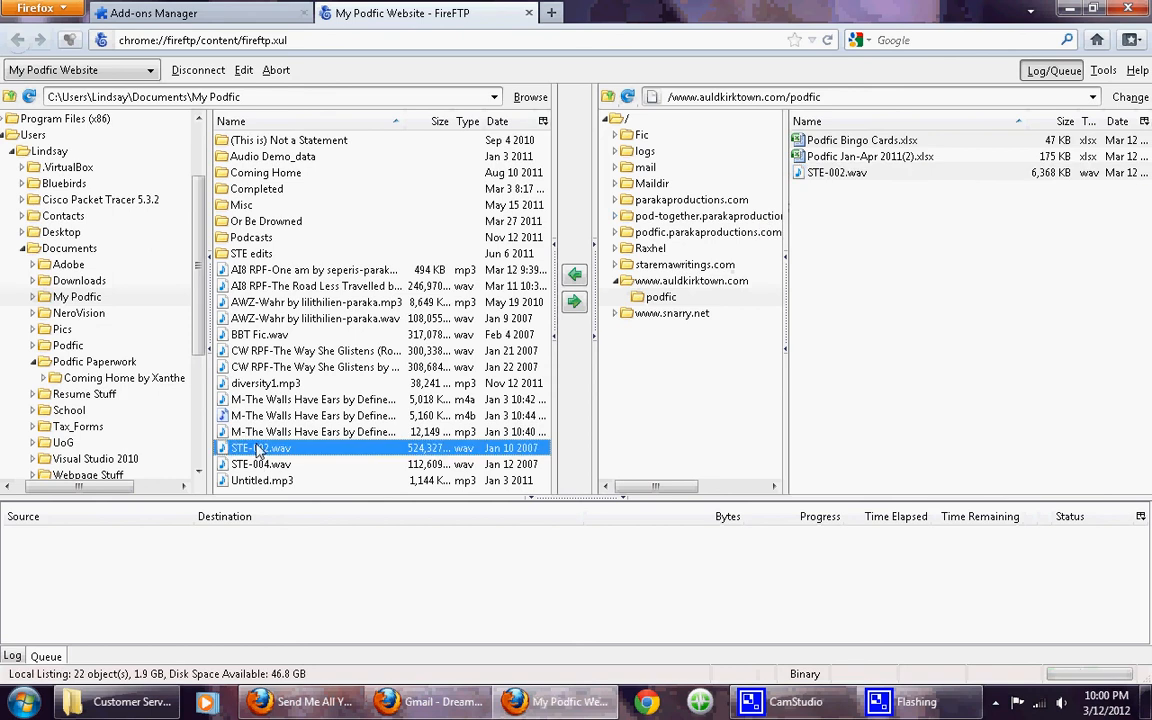
left_click(577, 303)
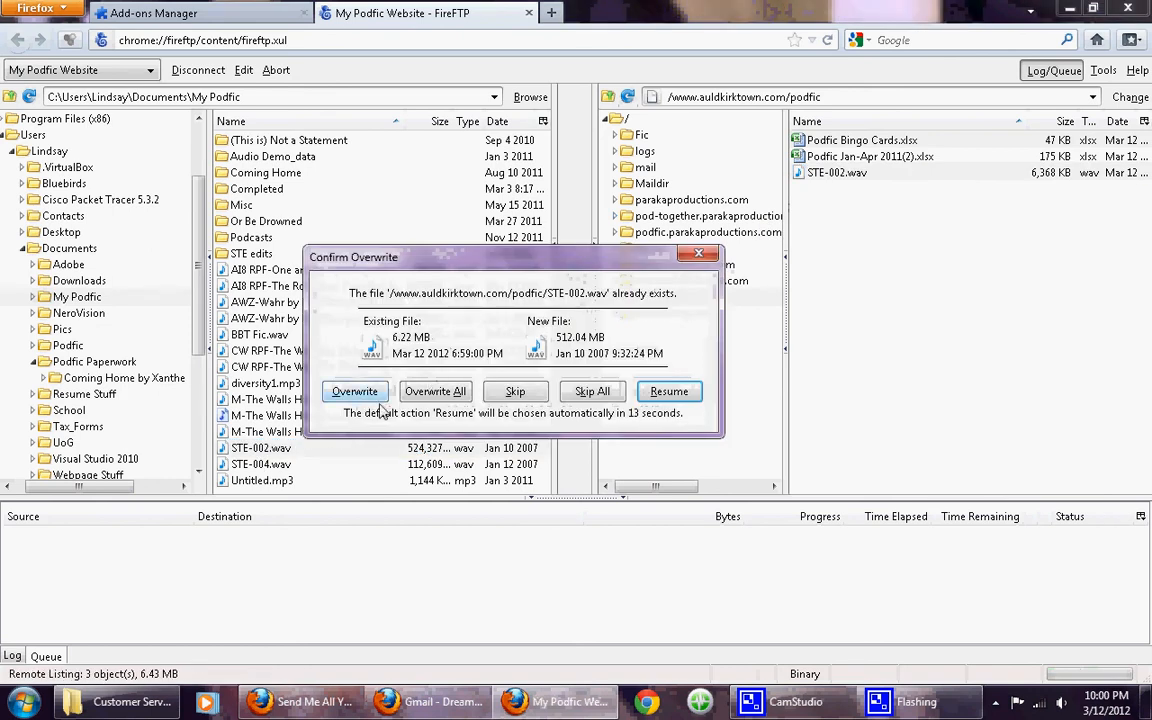
left_click(664, 393)
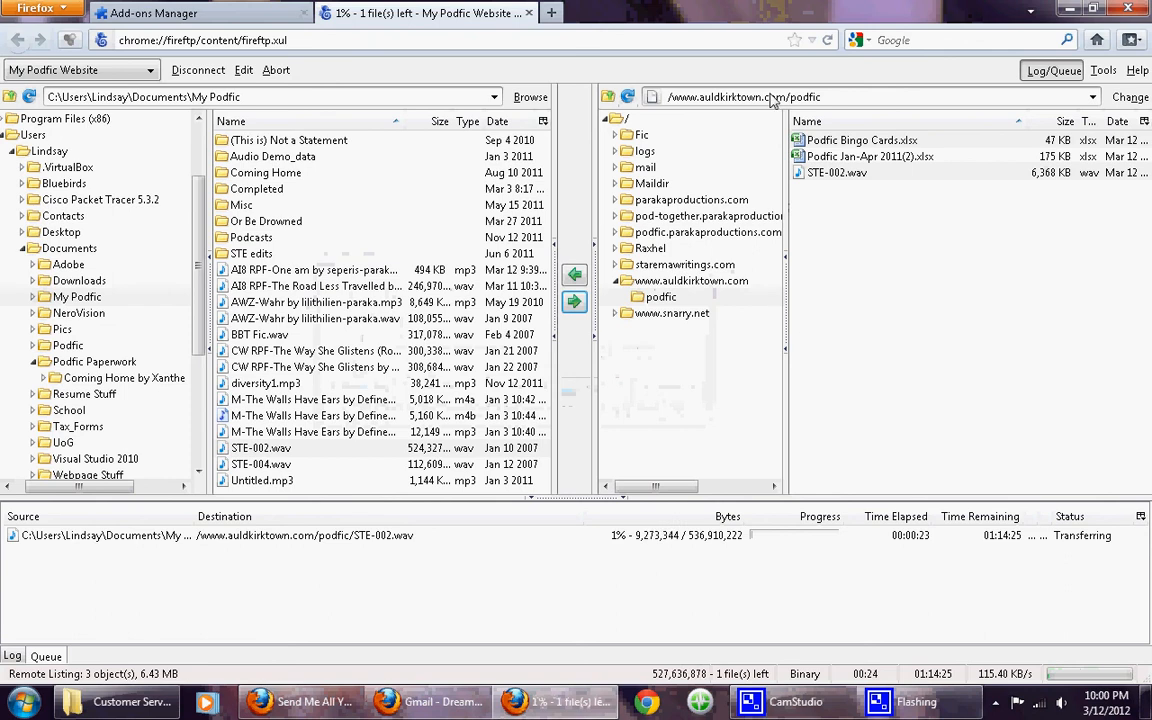
Step: Queue Podfic Bingo Cards.xlsx for download from the server to the local My Podfic folder and cancel the STE-002.wav upload ahead of it
left_click(820, 141)
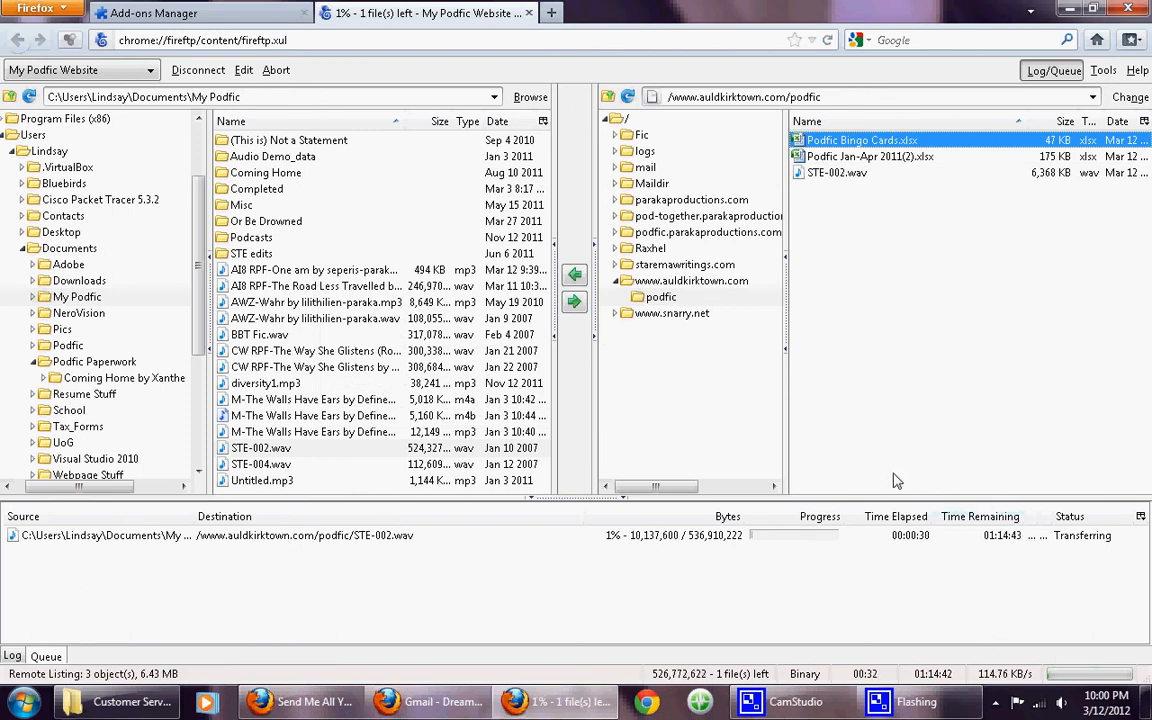
left_click(575, 276)
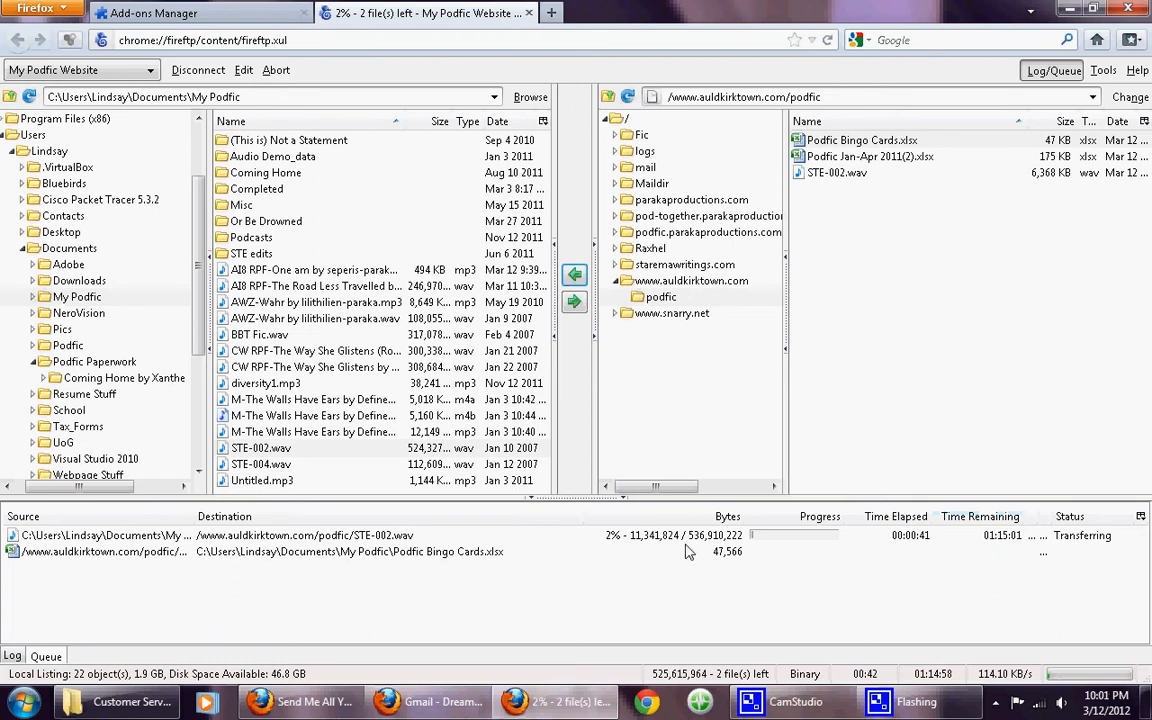
left_click(340, 537)
right_click(340, 542)
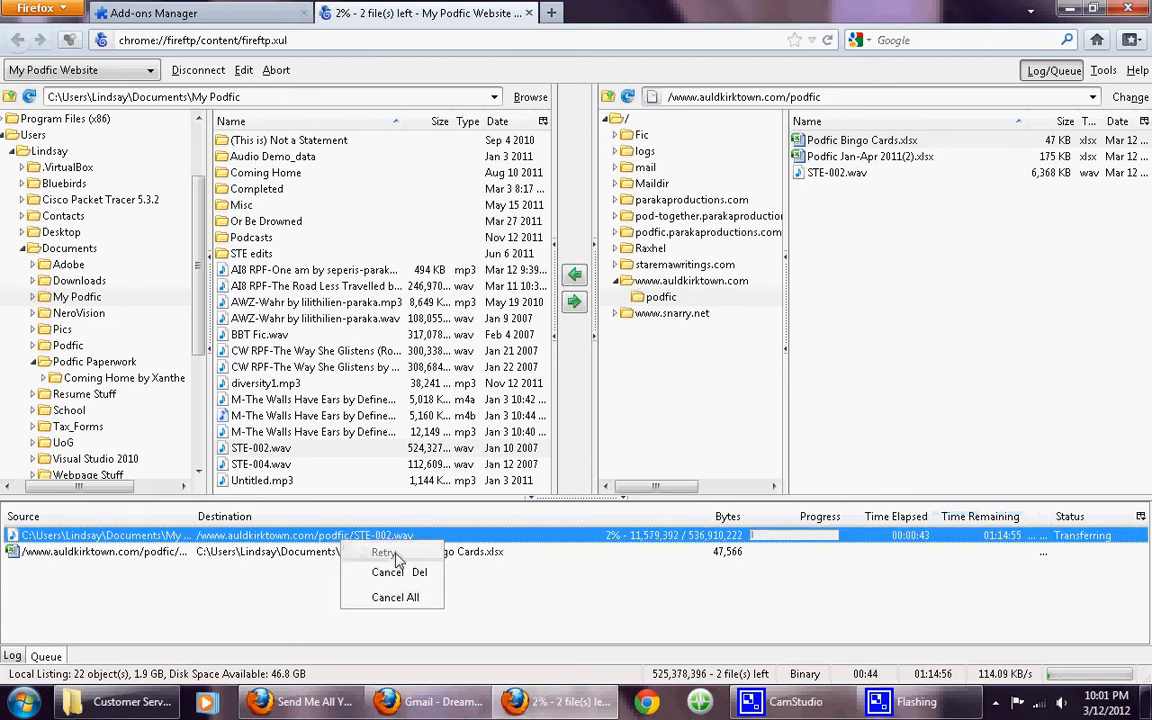
left_click(388, 573)
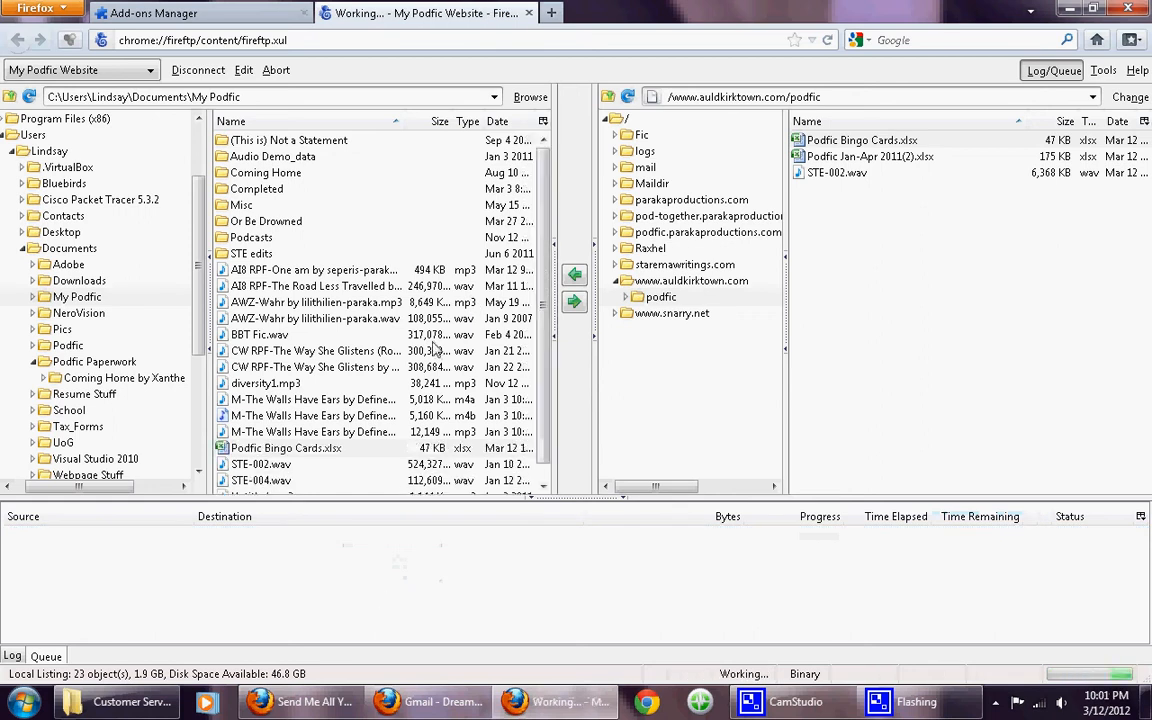
Step: Check the downloaded Podfic Bingo Cards.xlsx in the local My Podfic folder
left_click(303, 446)
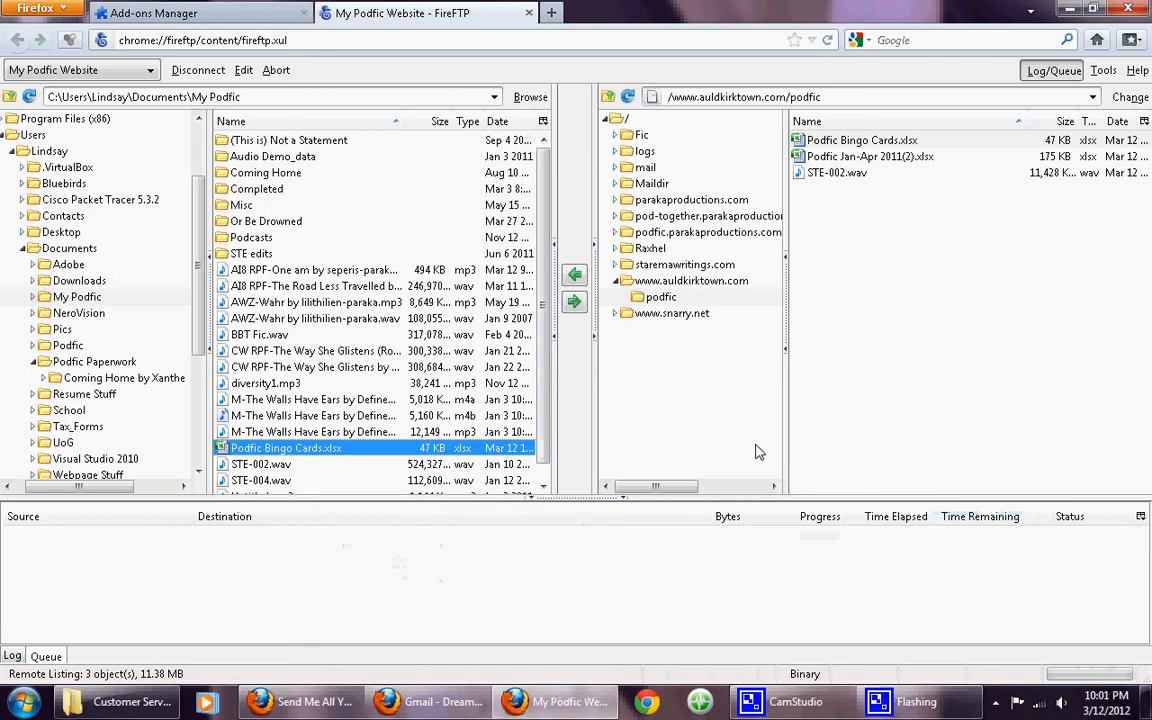
mouse_move(786, 358)
left_mouse_down()
mouse_move(638, 360)
mouse_move(905, 362)
mouse_move(793, 365)
left_mouse_up()
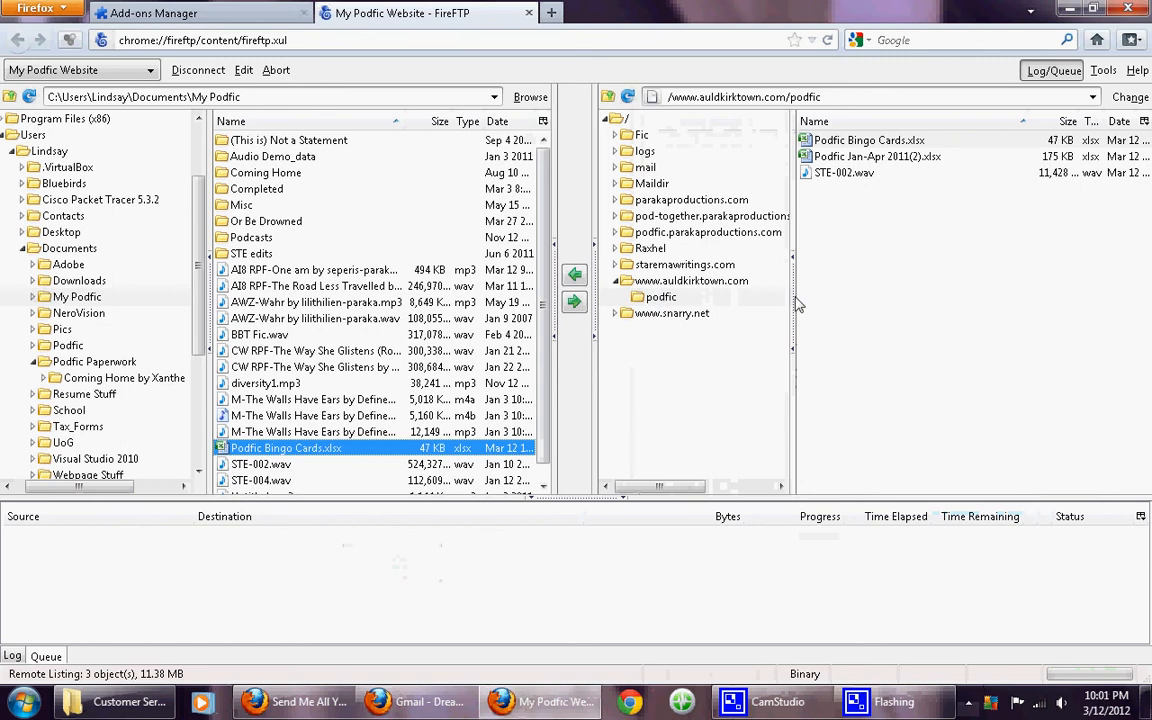
Step: Turn on the display of hidden files in the FireFTP options and refresh the listing of the server's root directory
left_click(1102, 71)
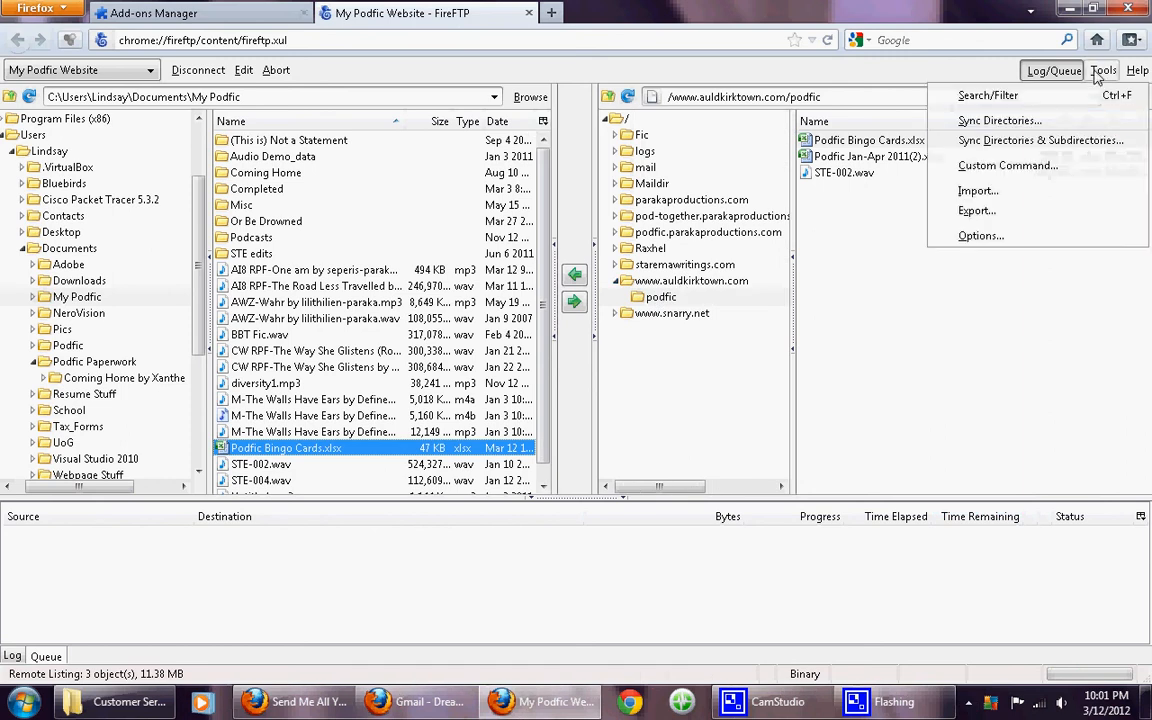
left_click(975, 236)
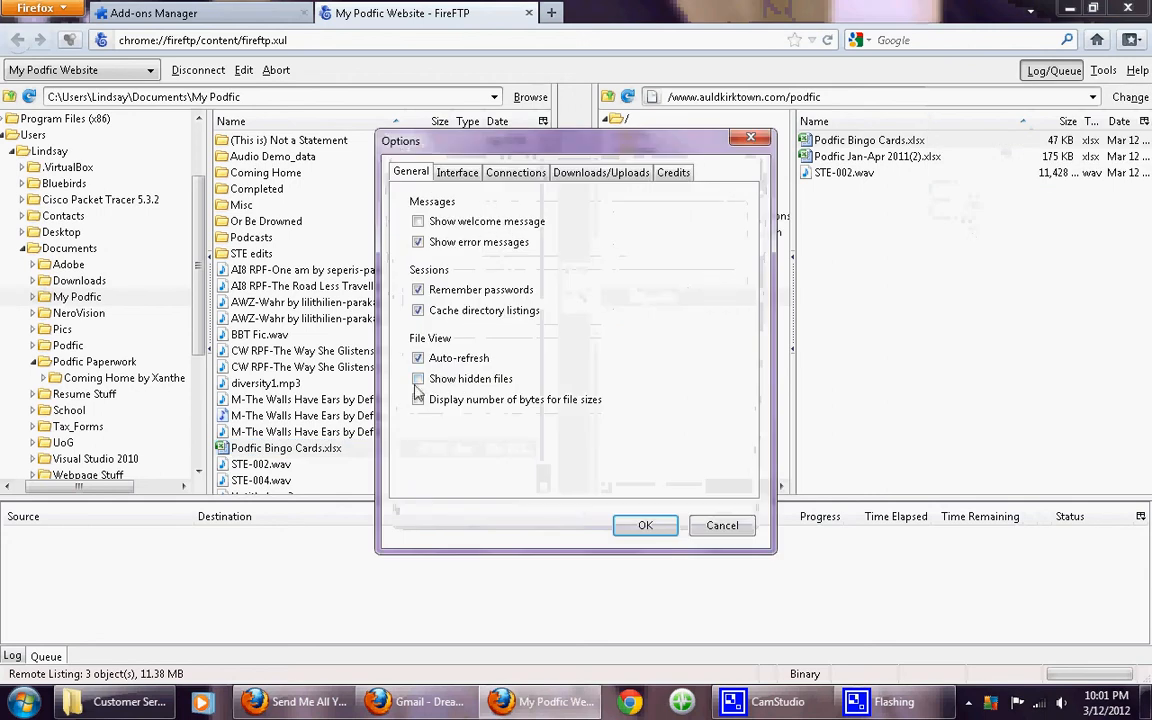
left_click(418, 380)
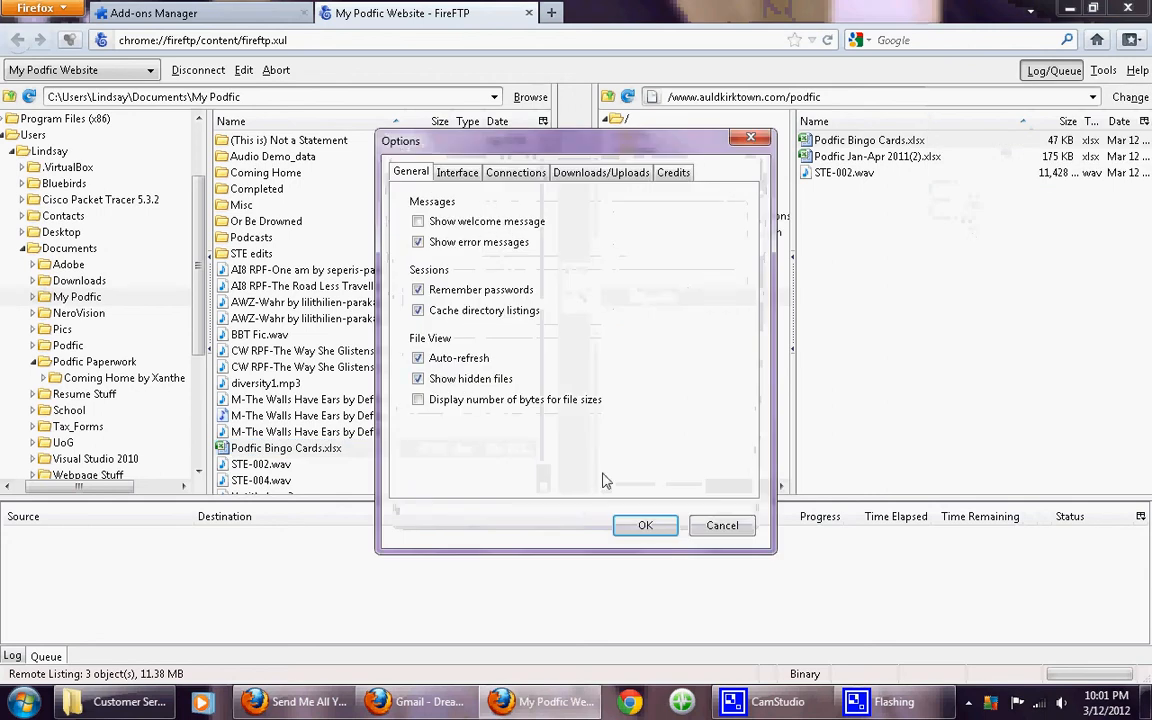
left_click(650, 524)
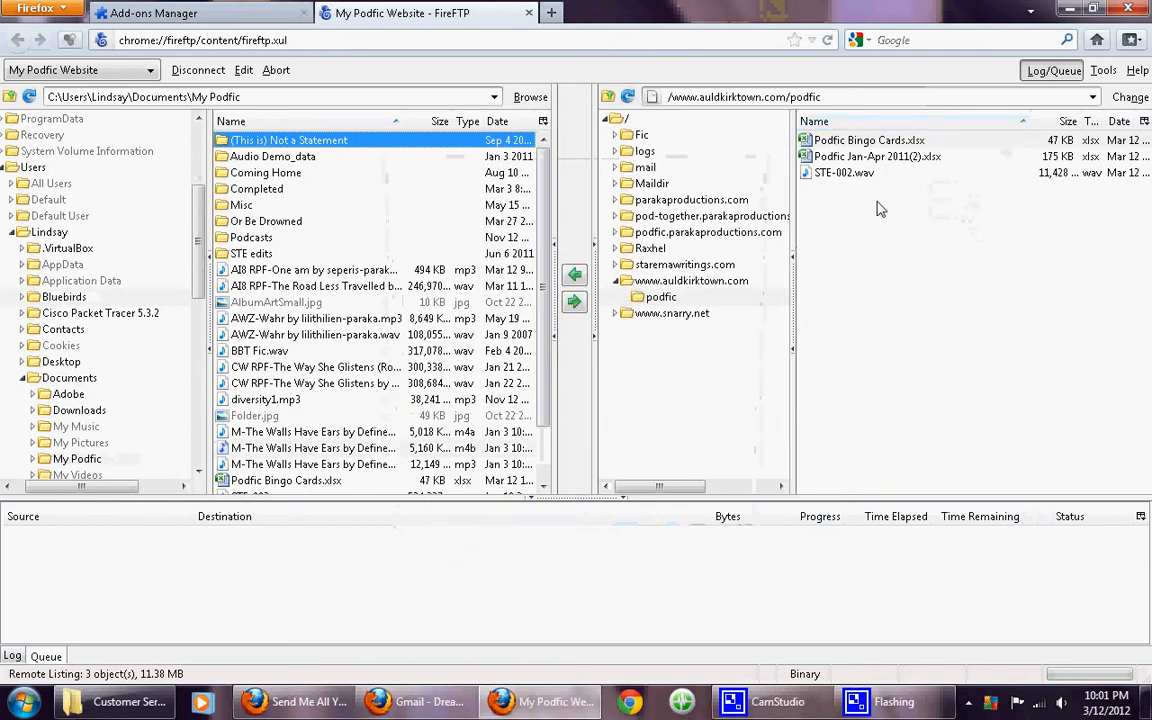
left_click(633, 121)
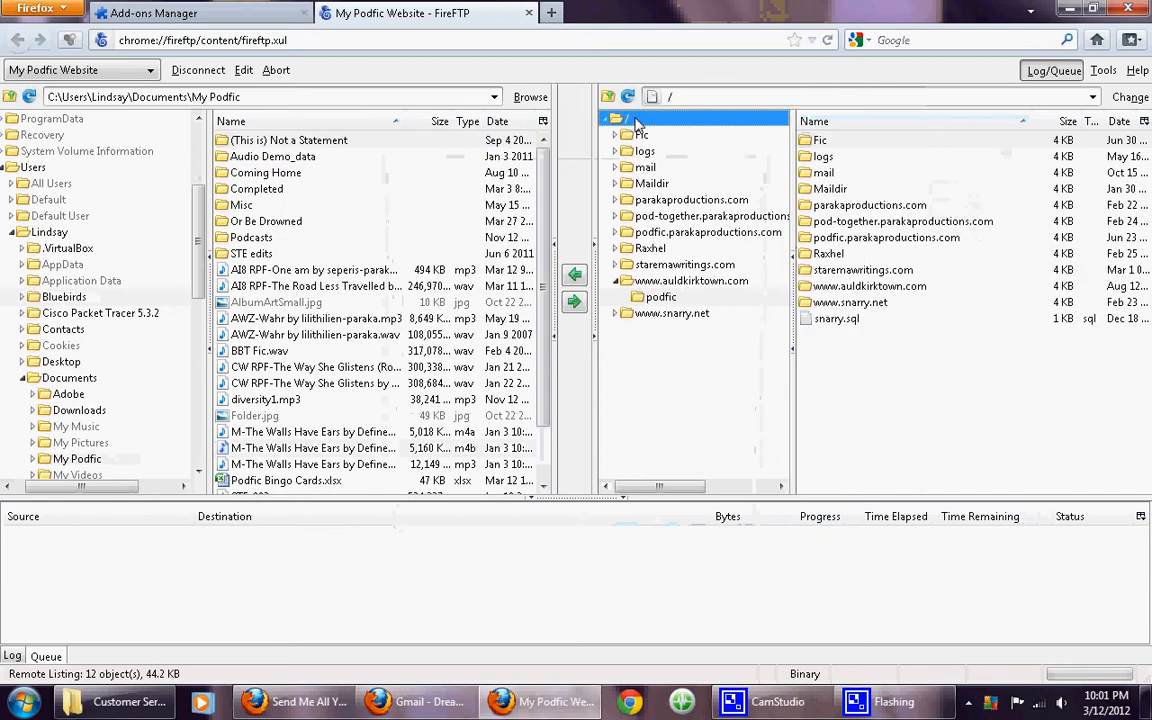
left_click(630, 98)
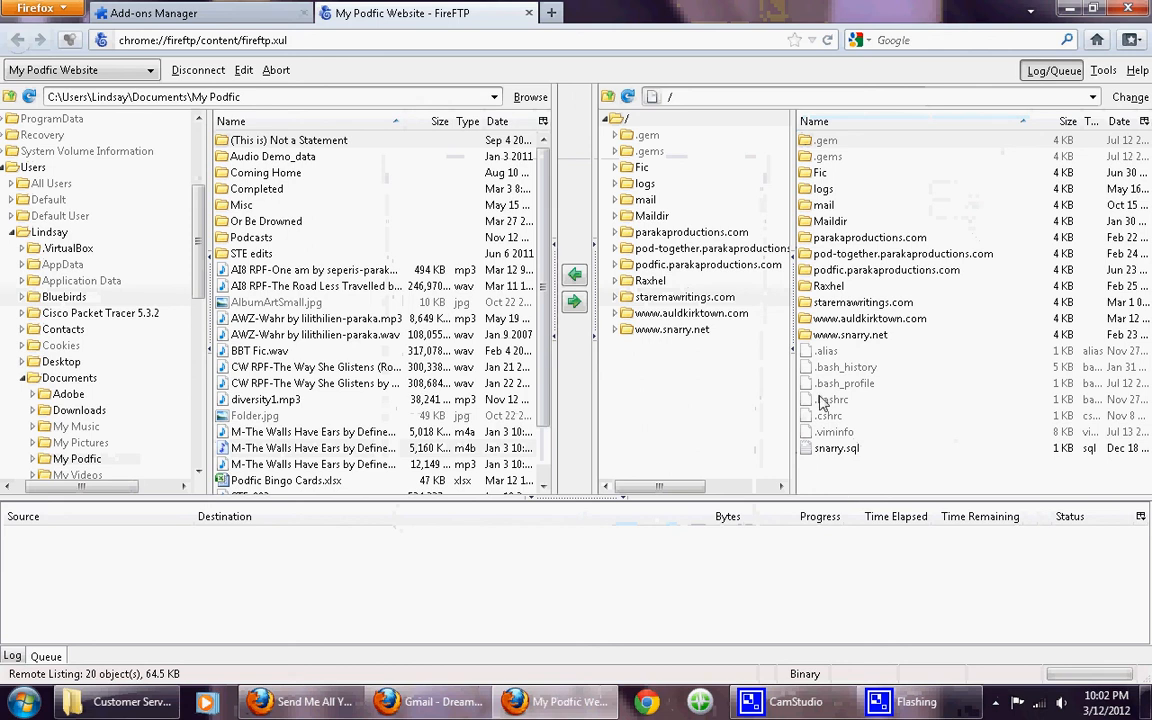
left_click(720, 314)
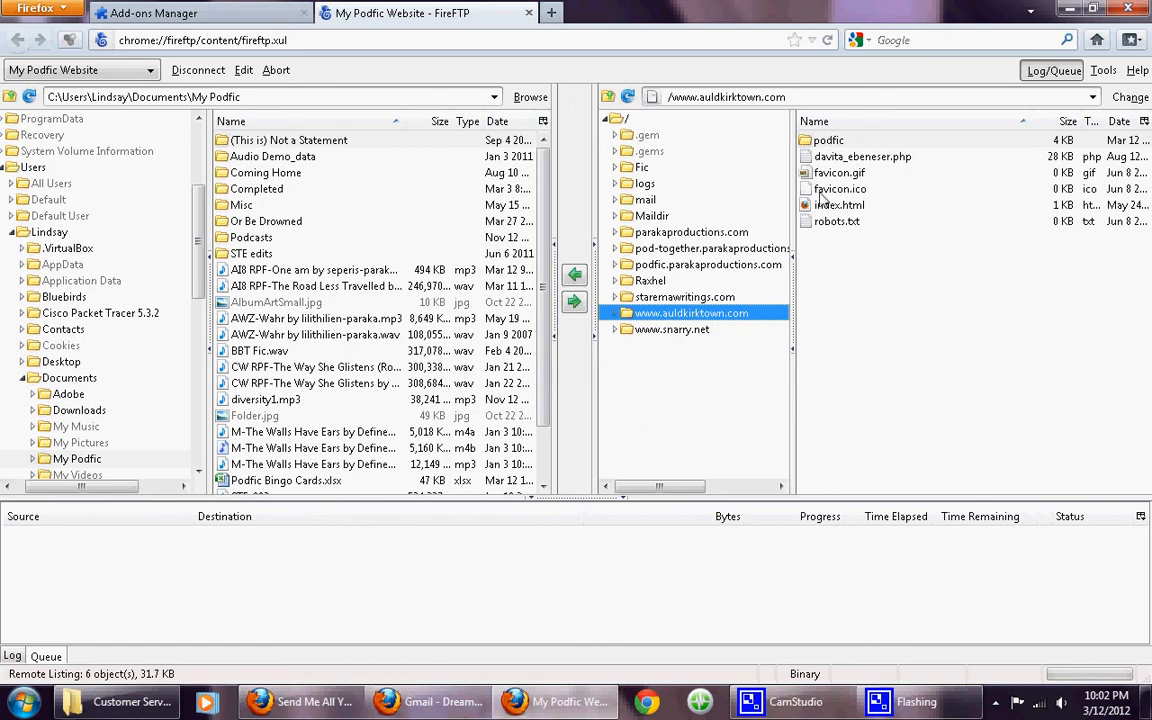
left_click(892, 468)
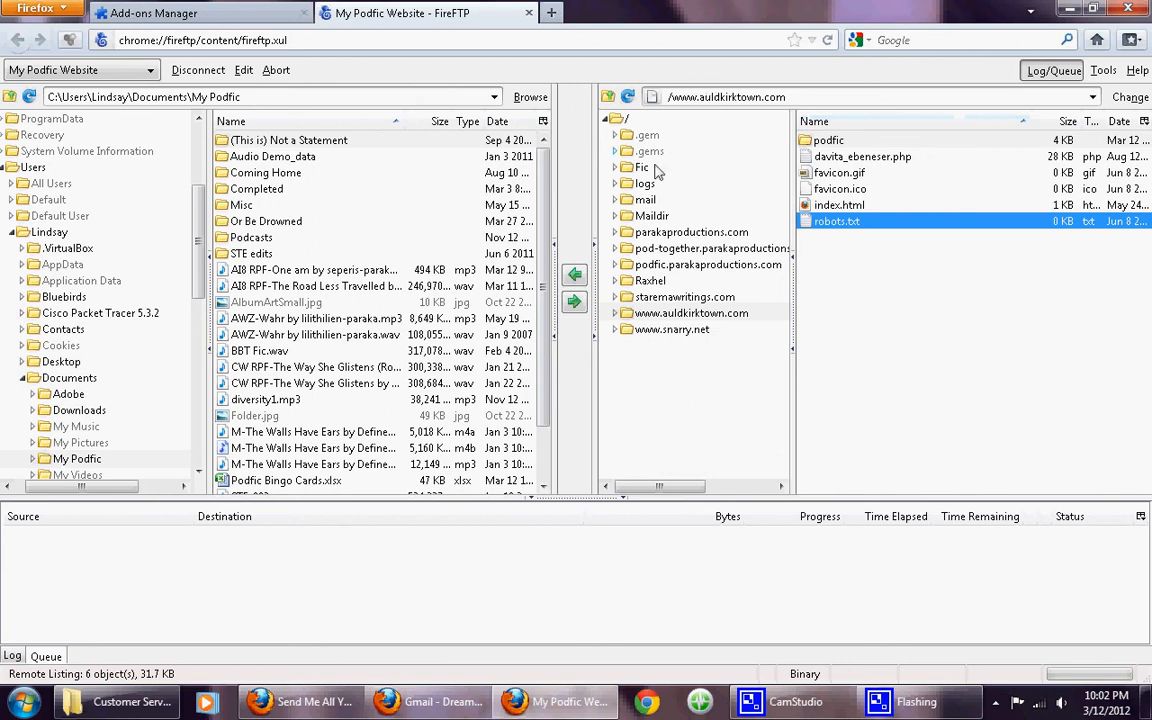
left_click(662, 234)
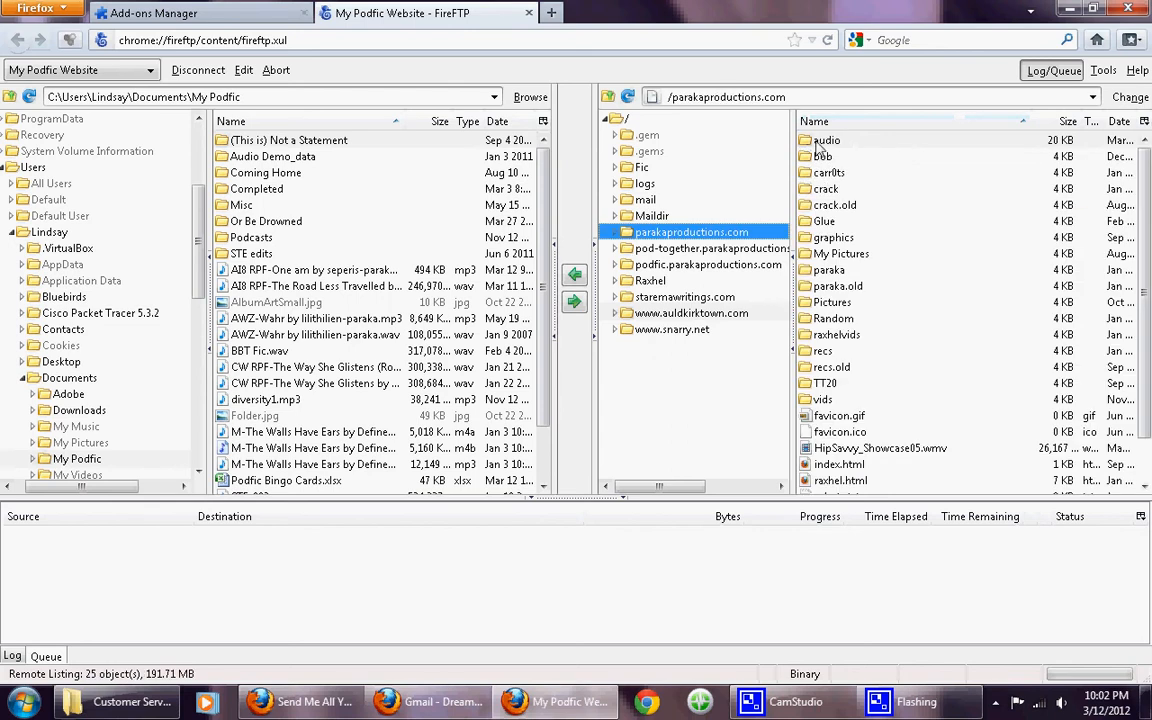
double_click(840, 142)
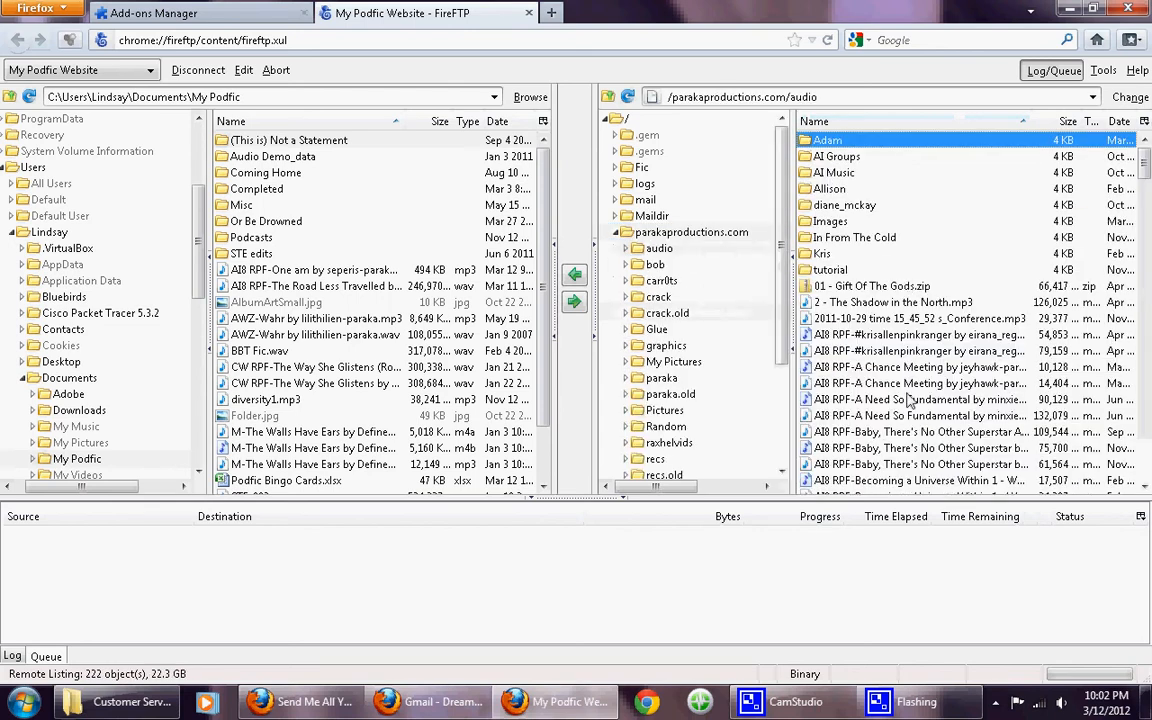
scroll(860, 370, "down", 5)
scroll(885, 388, "down", 15)
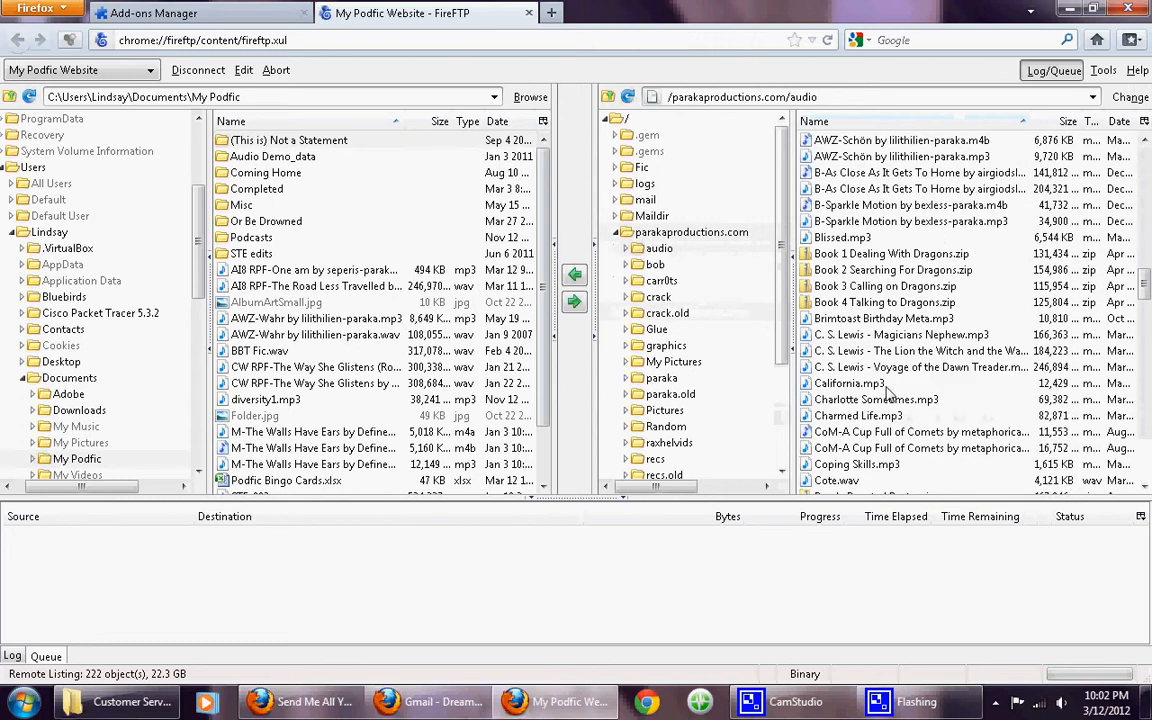
scroll(887, 392, "down", 5)
scroll(887, 392, "up", 20)
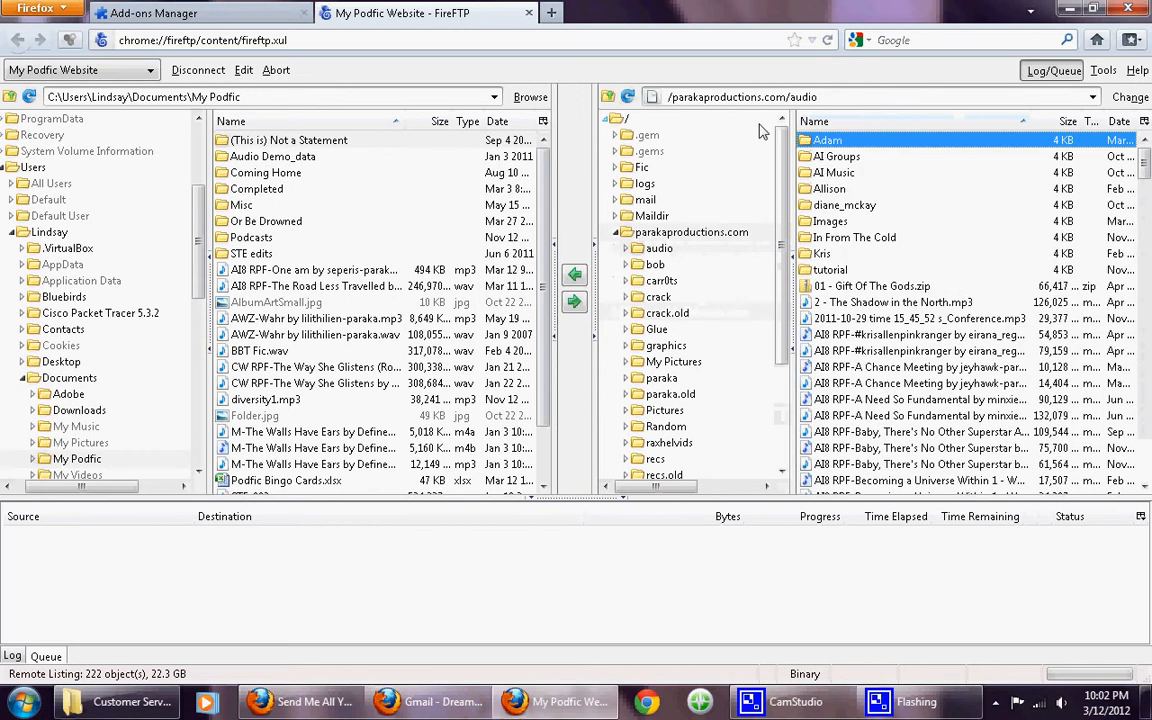
Step: Open parakaproductions.com/audio/ in a new browser tab and look through its file index
key("ctrl+t")
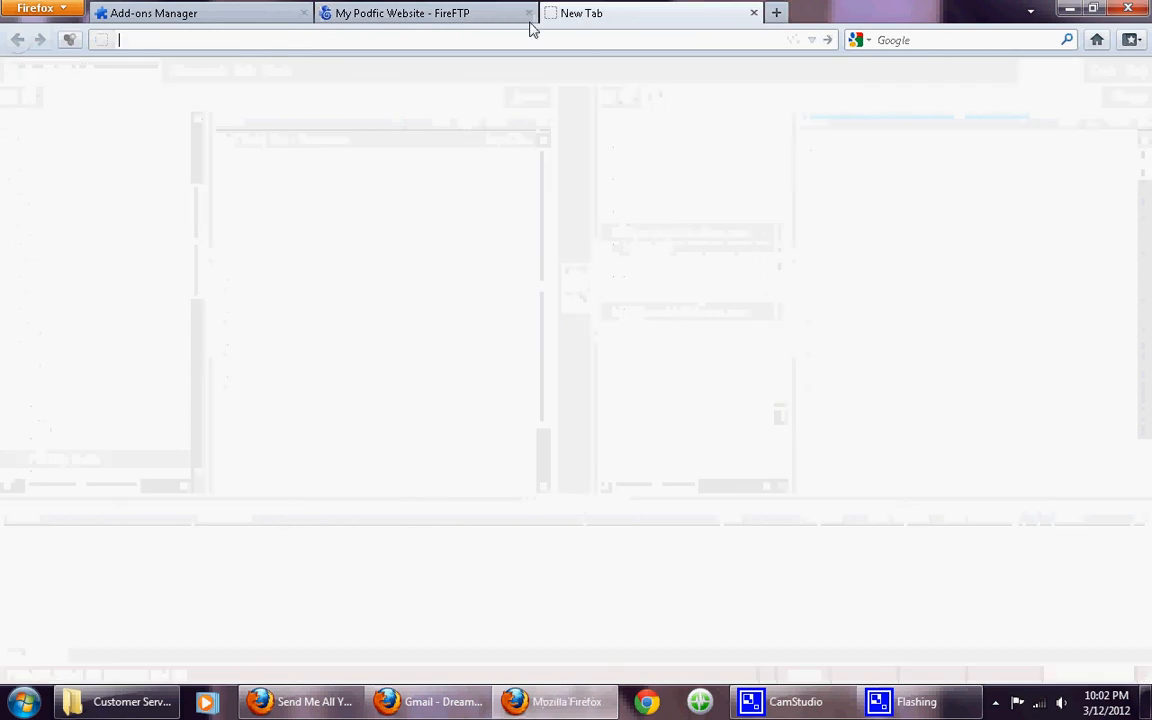
type("paraka")
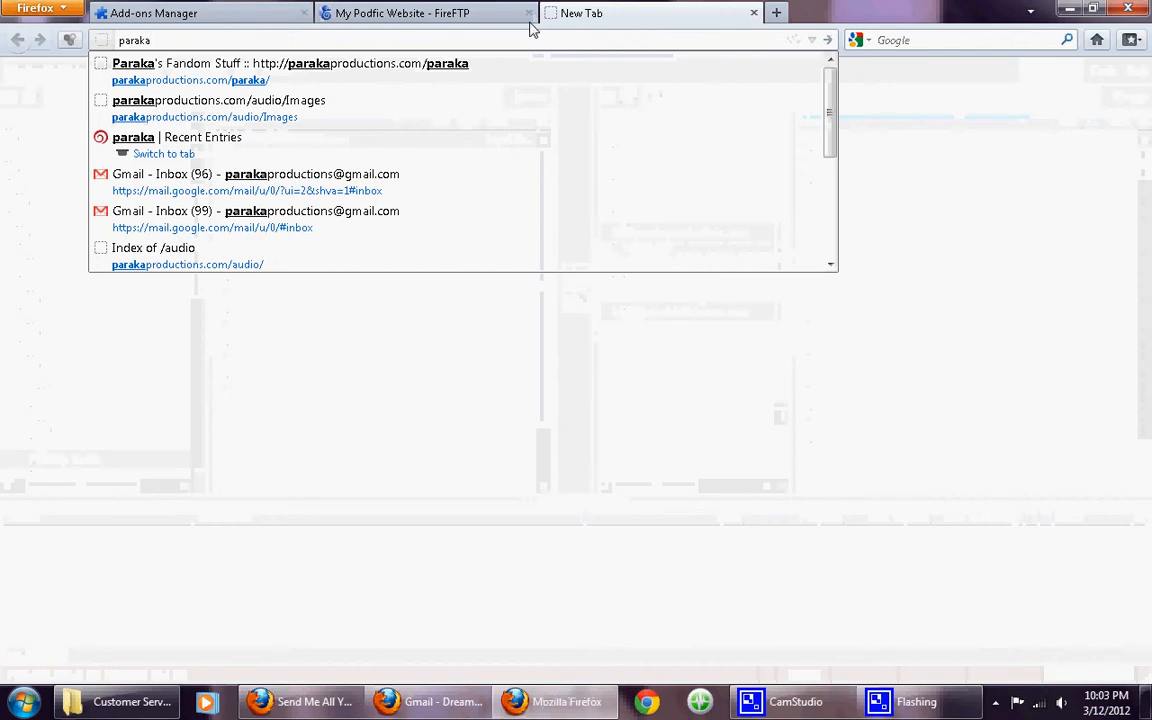
key("Down")
key("Down")
key("Down")
key("Down")
key("Down")
key("Down")
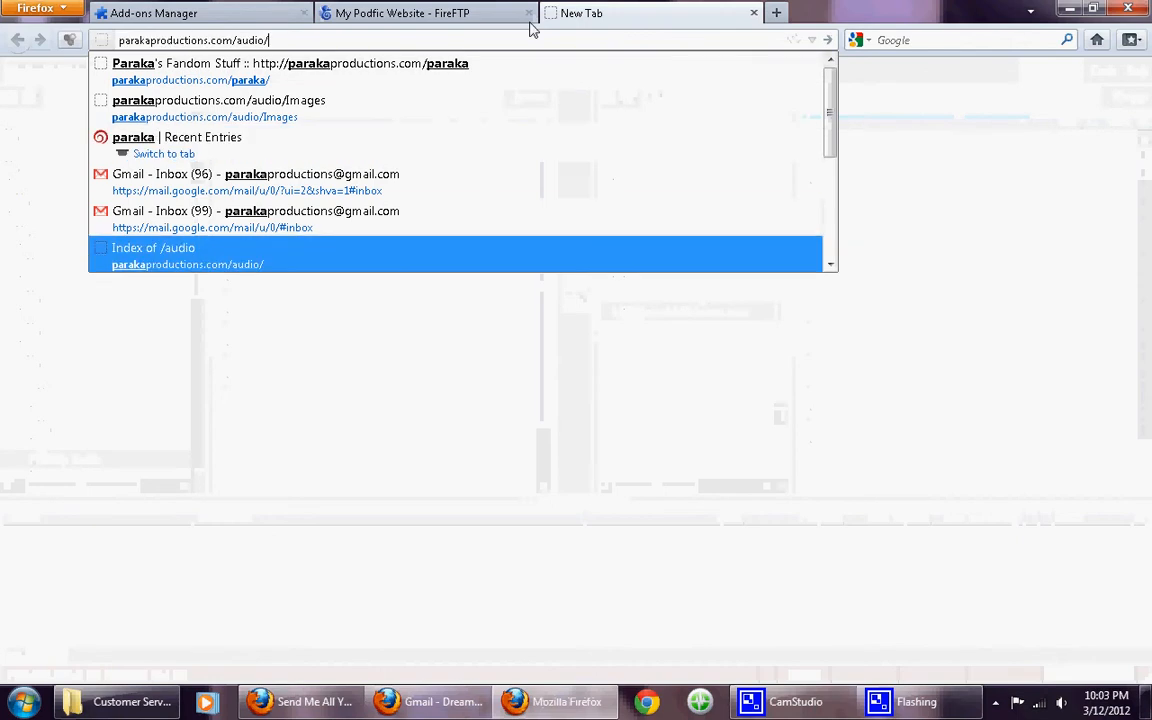
key("Return")
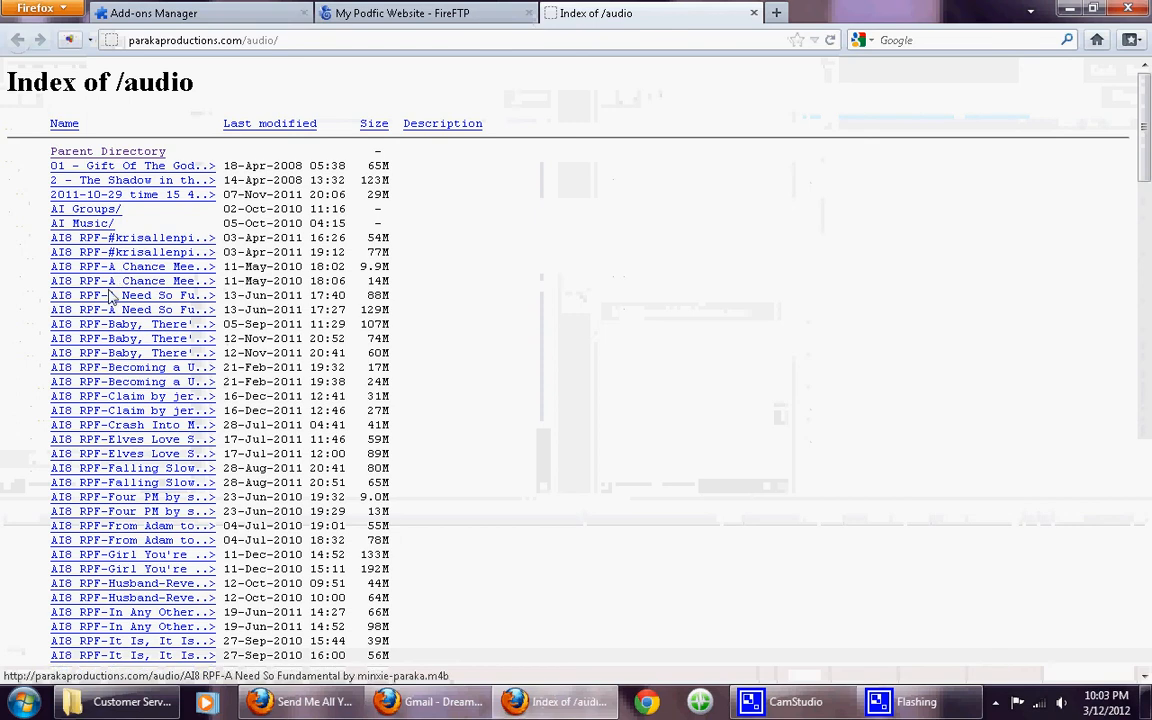
scroll(100, 245, "down", 7)
scroll(100, 460, "down", 15)
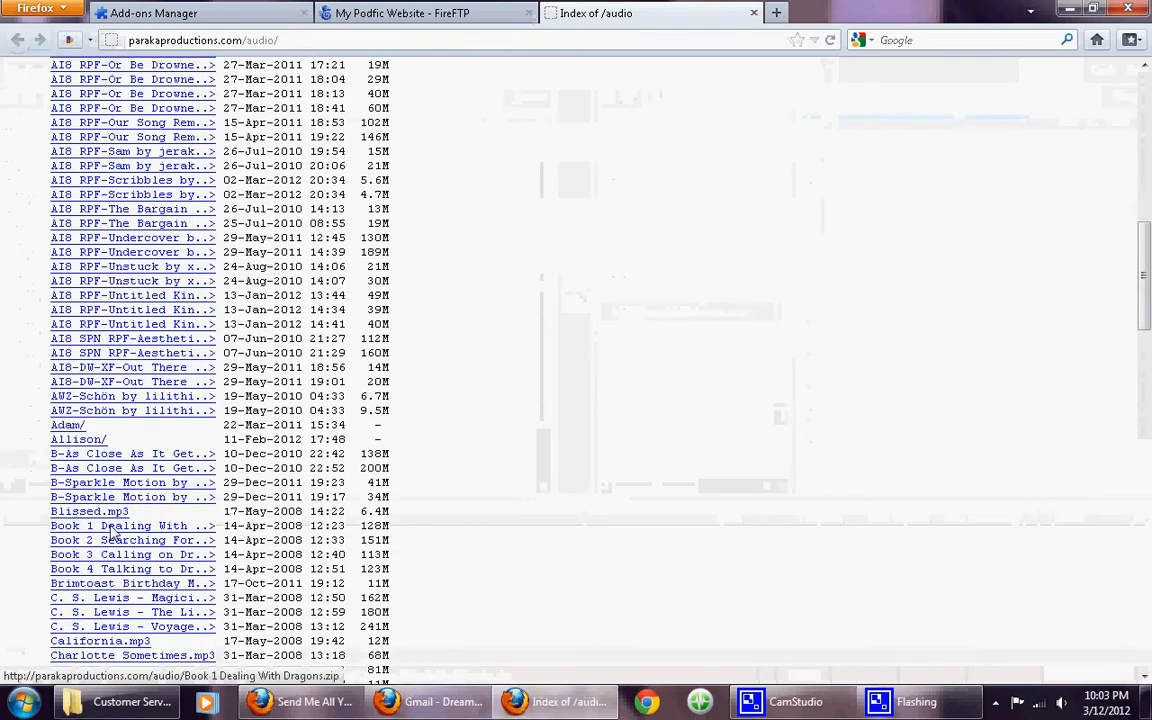
scroll(117, 548, "down", 15)
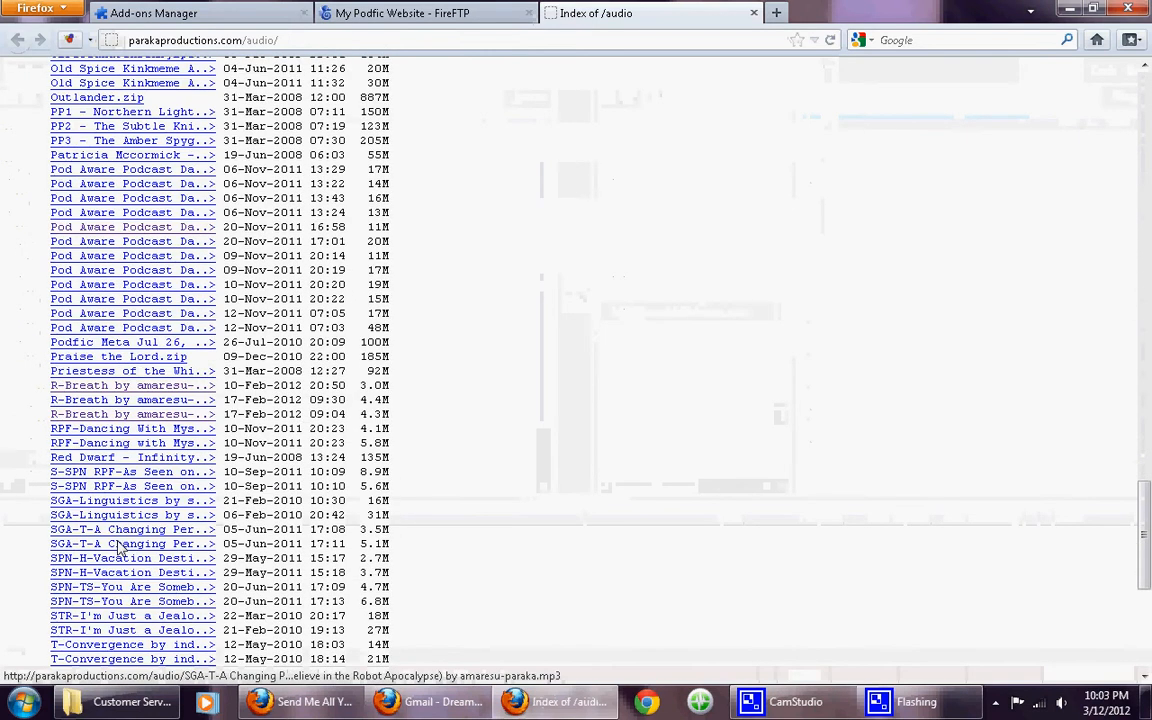
scroll(117, 548, "down", 7)
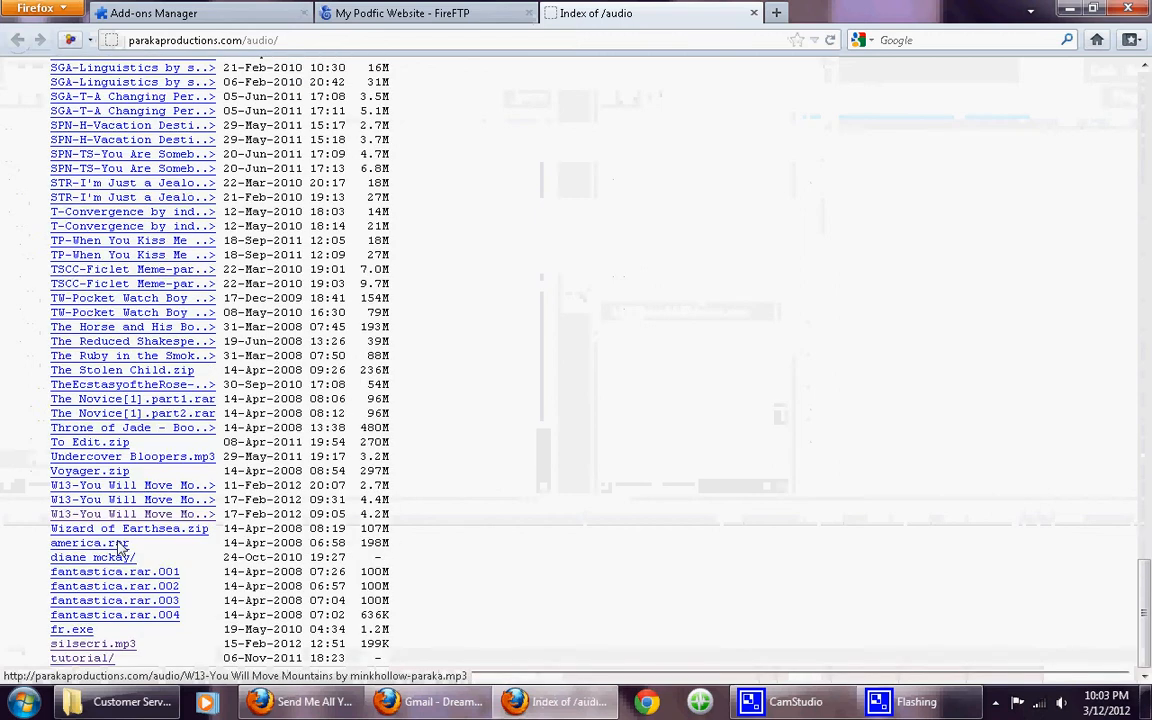
scroll(117, 548, "up", 20)
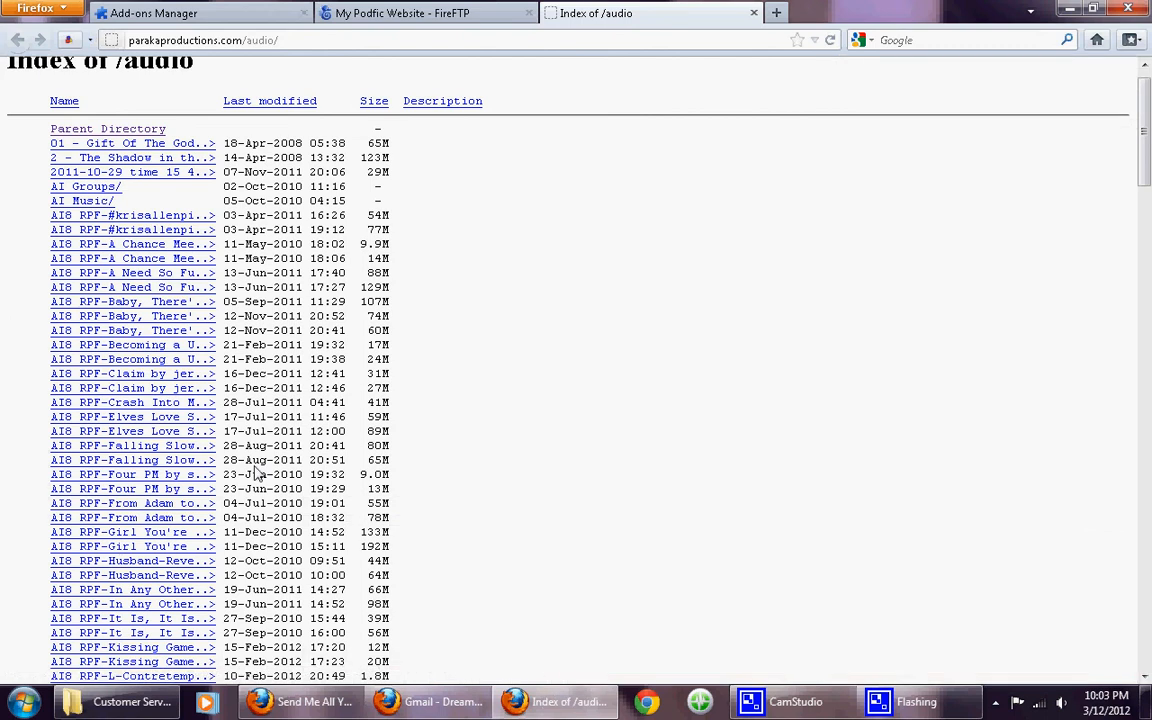
Step: Return to FireFTP, select the first AI8 RPF-A Need So Fundamental file, and highlight the remote path parakaproductions.com/audio for comparison
left_click(416, 15)
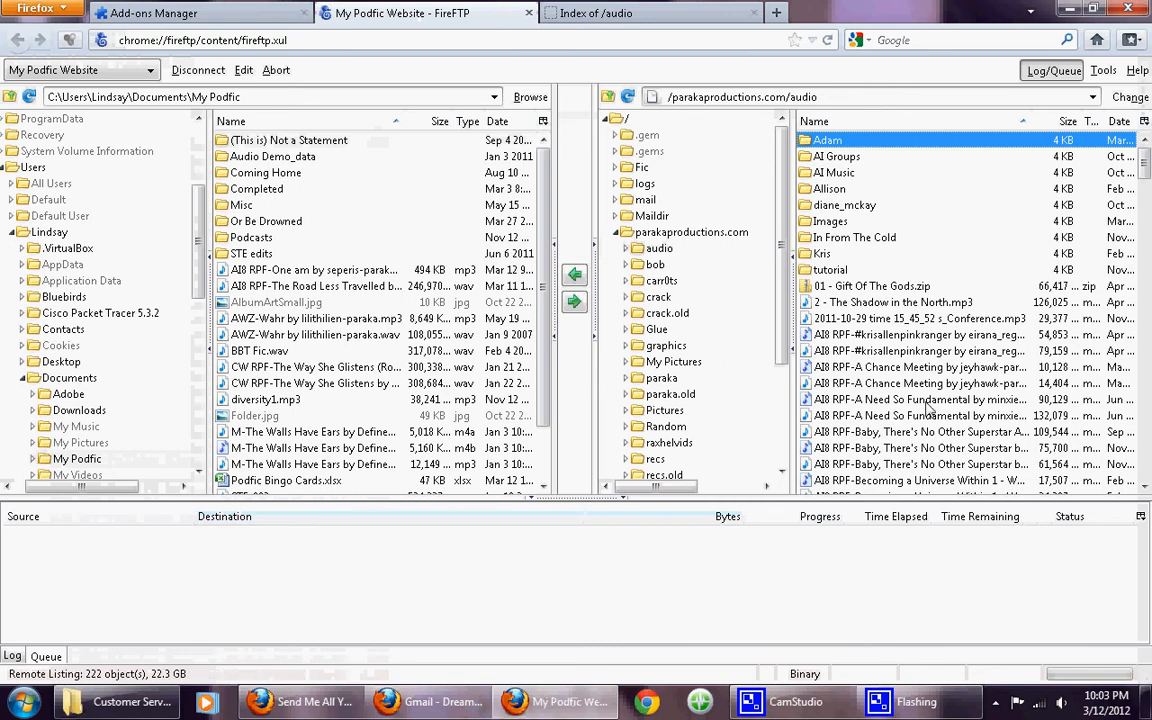
left_click(850, 399)
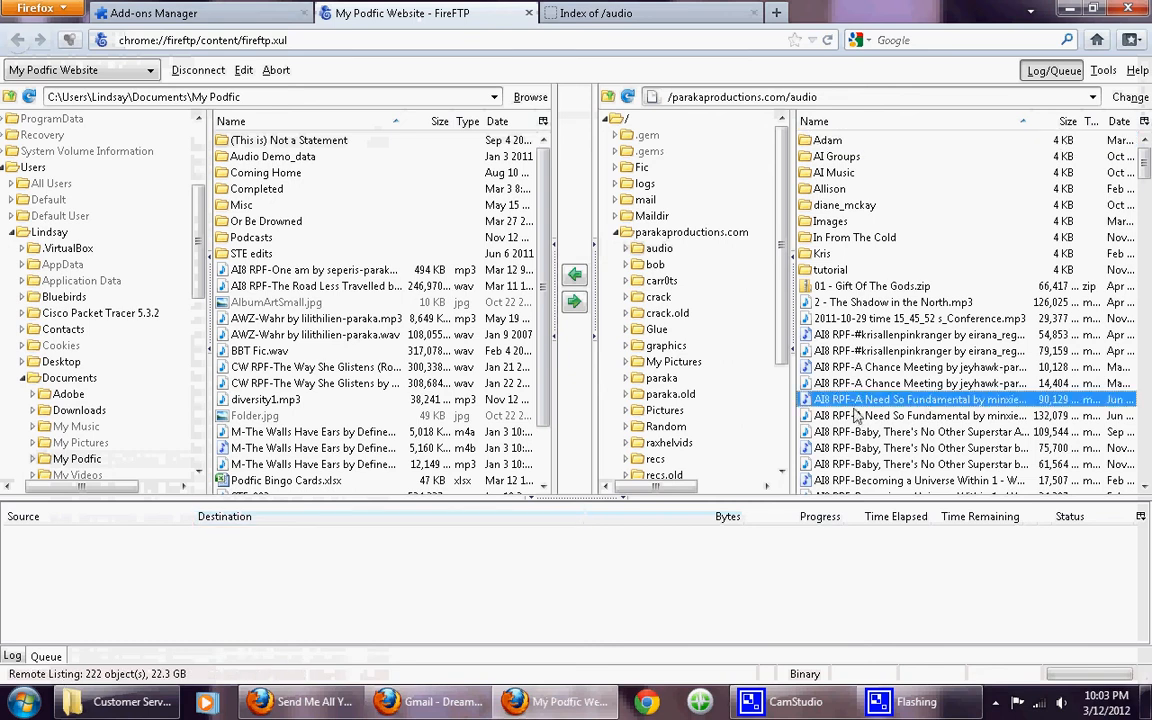
left_click(672, 97)
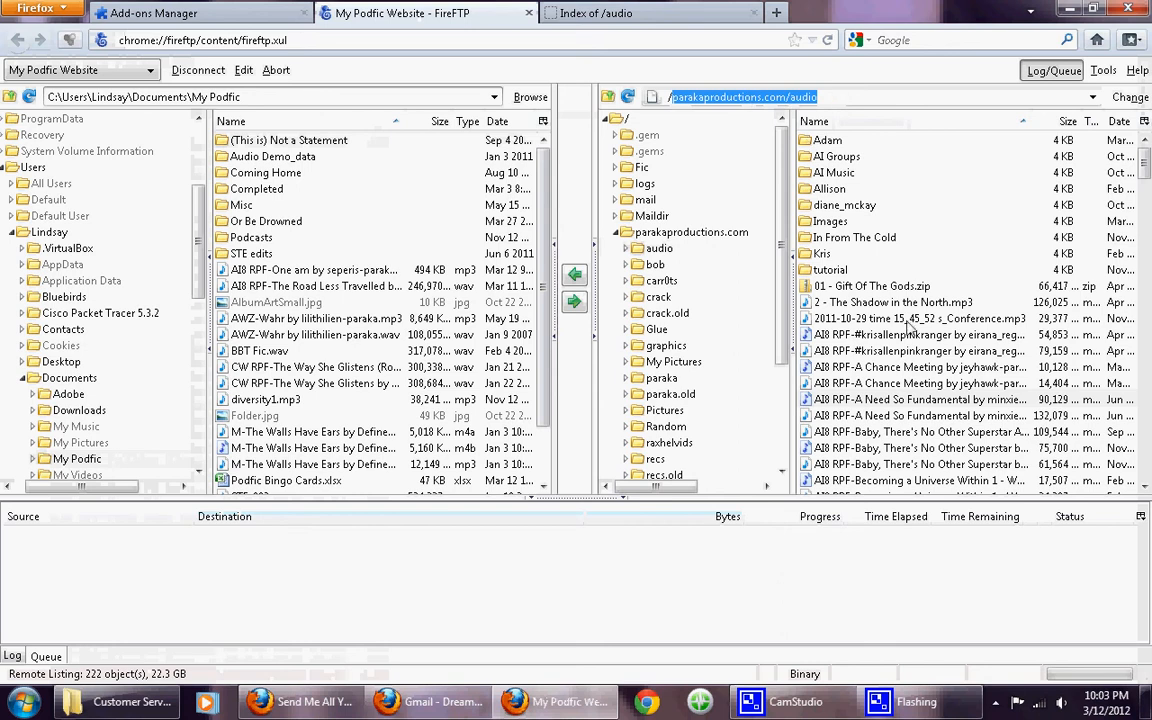
Step: Copy the link location of the 12M AI8 RPF-Kissing Games file from the web index and paste it into the browser's address bar
left_click(590, 13)
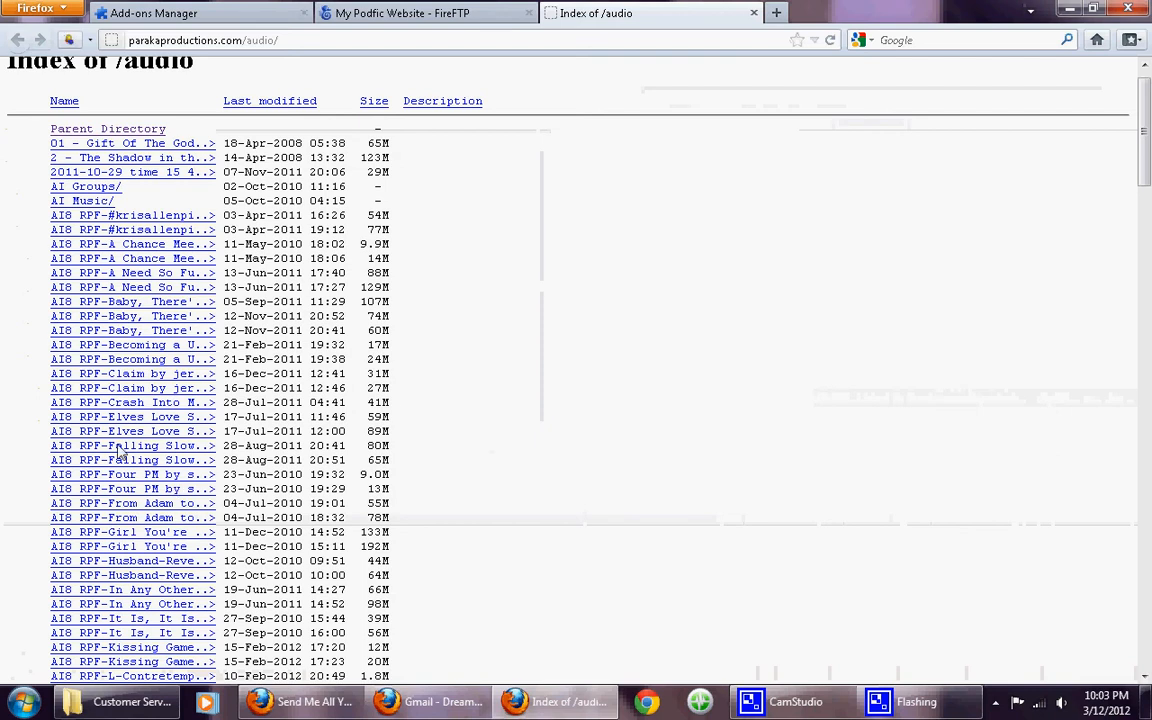
scroll(108, 405, "down", 10)
scroll(110, 400, "up", 4)
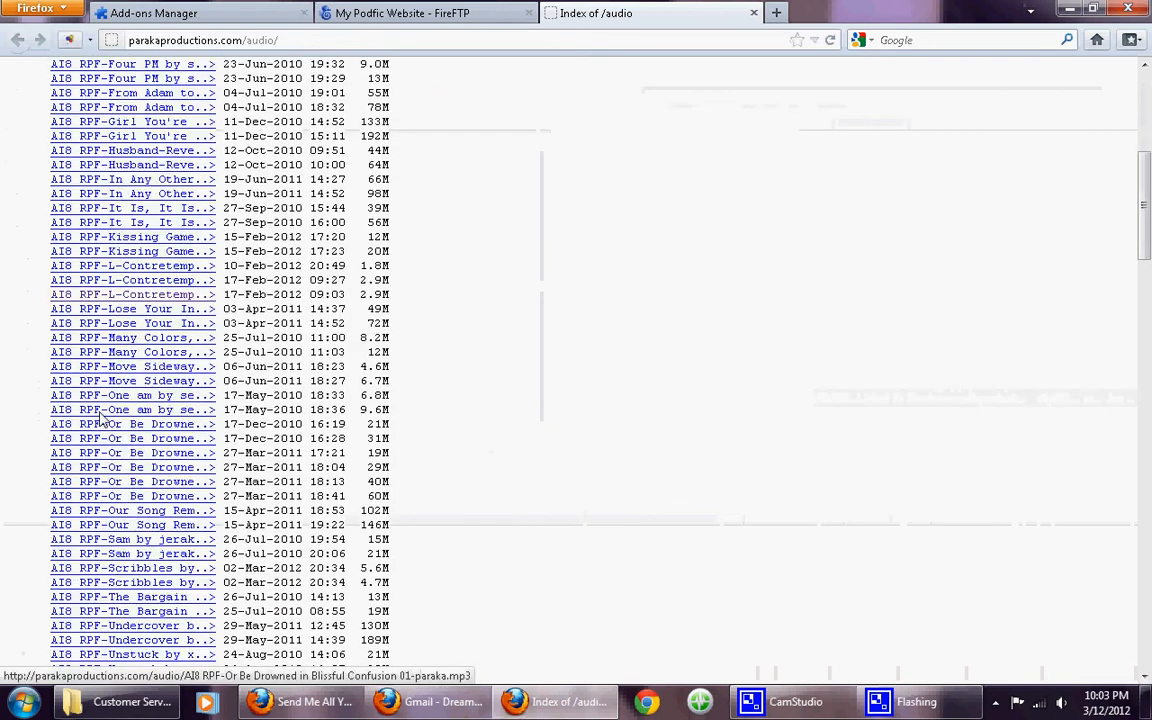
right_click(112, 240)
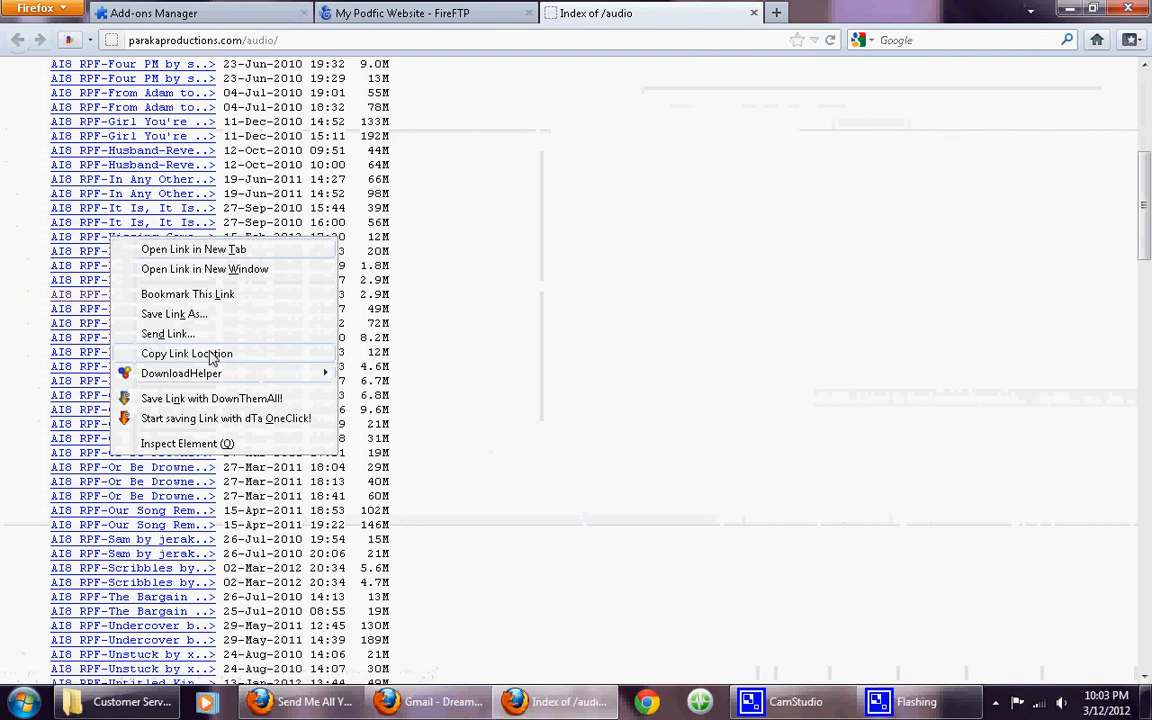
left_click(186, 353)
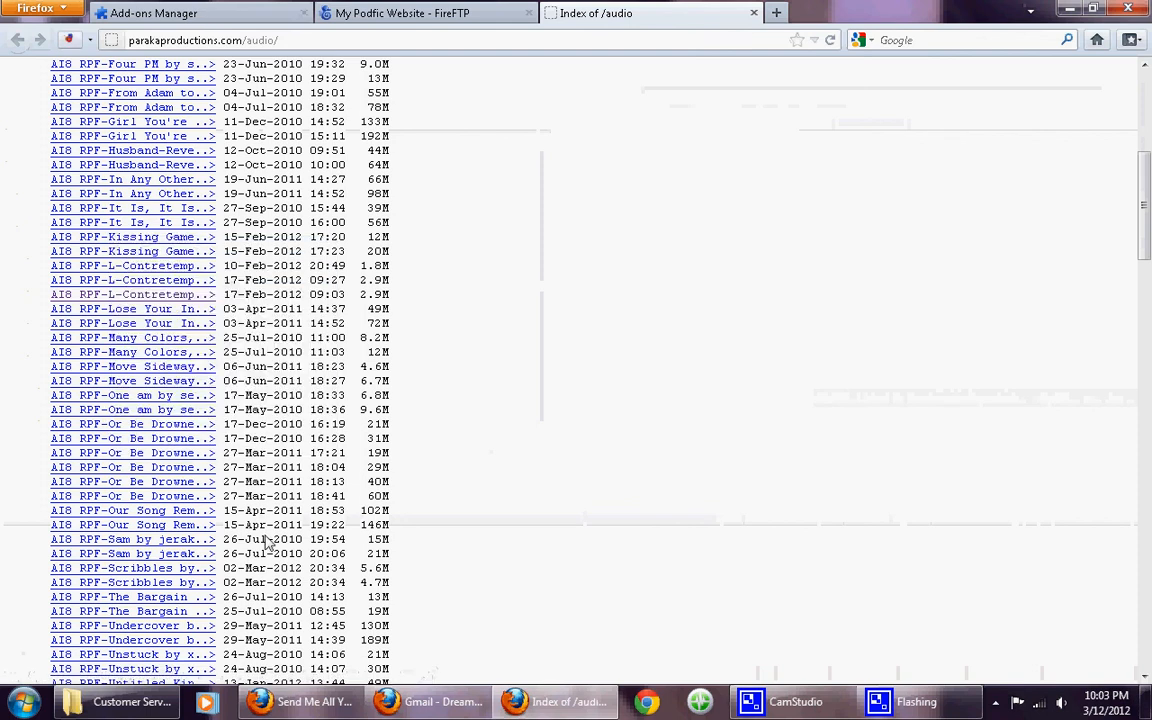
left_click(540, 42)
type("http://parakaproductions.com/audio/AI8%20RPF-Kissing%20Games%20by%20samanthahirr-paraka.m4b")
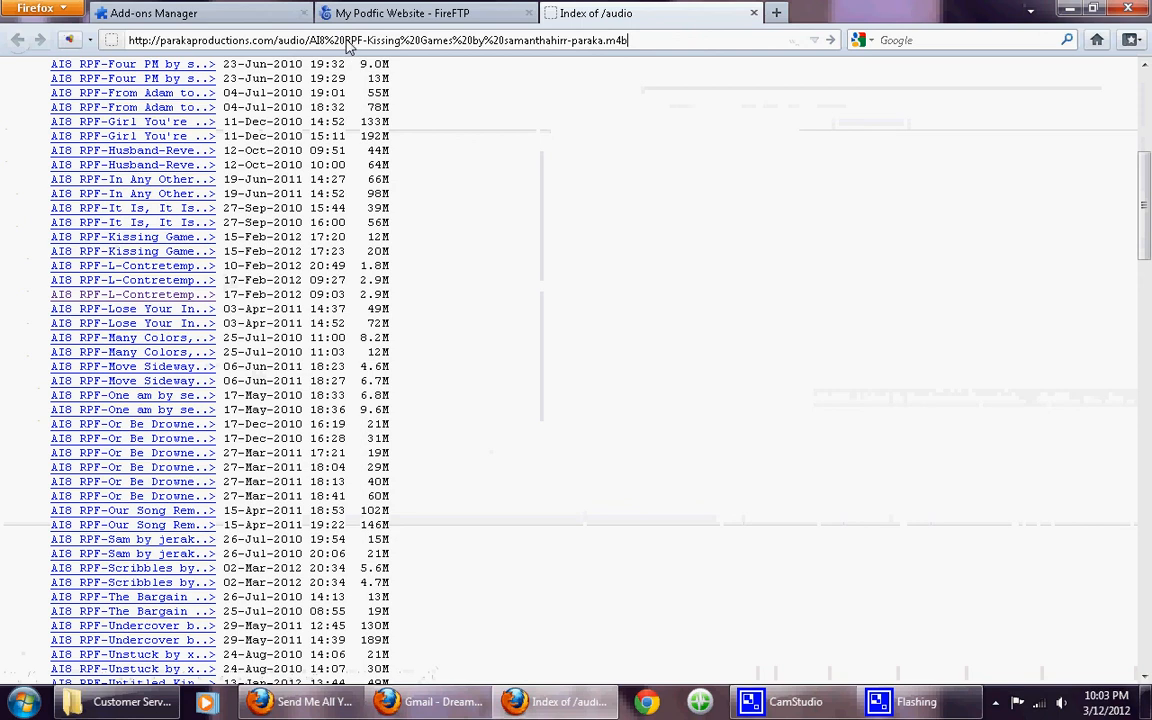
left_click_drag(318, 44, 413, 44)
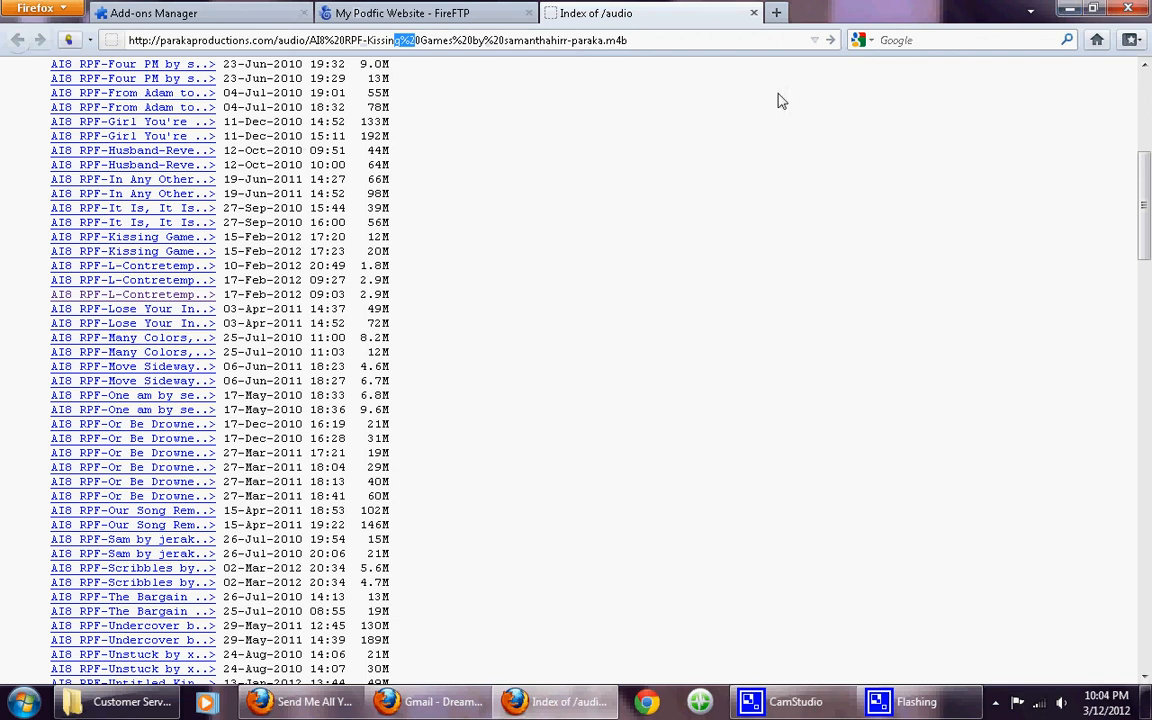
left_click(112, 708)
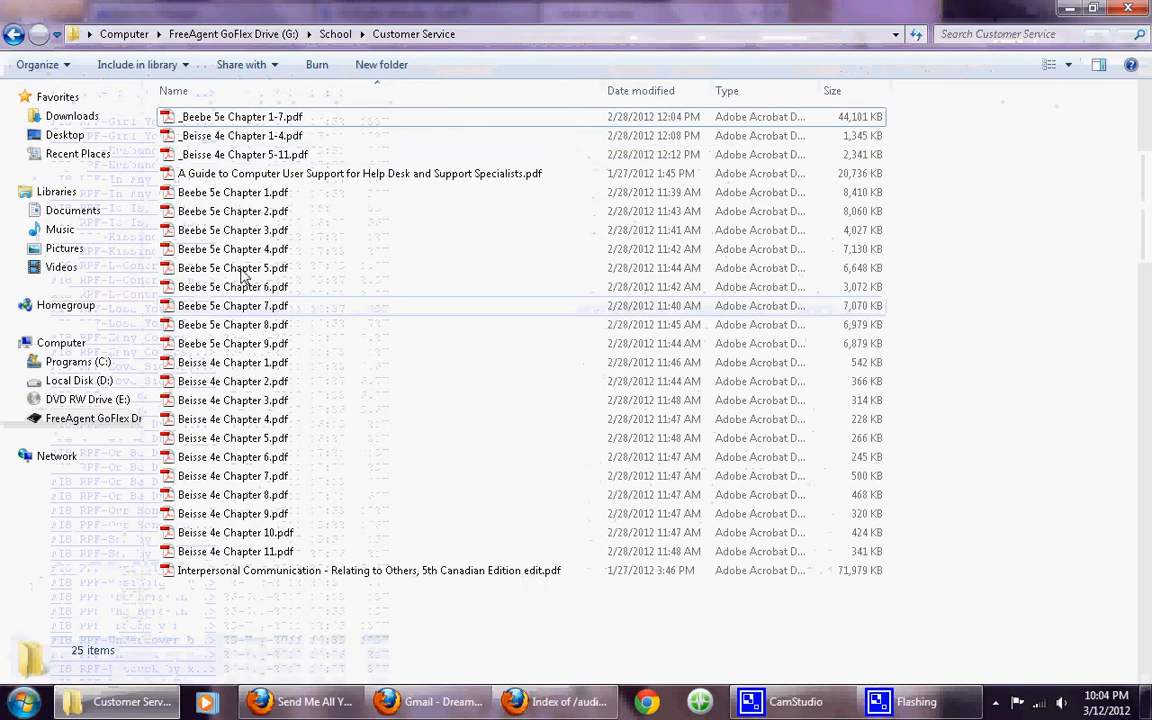
left_click(486, 42)
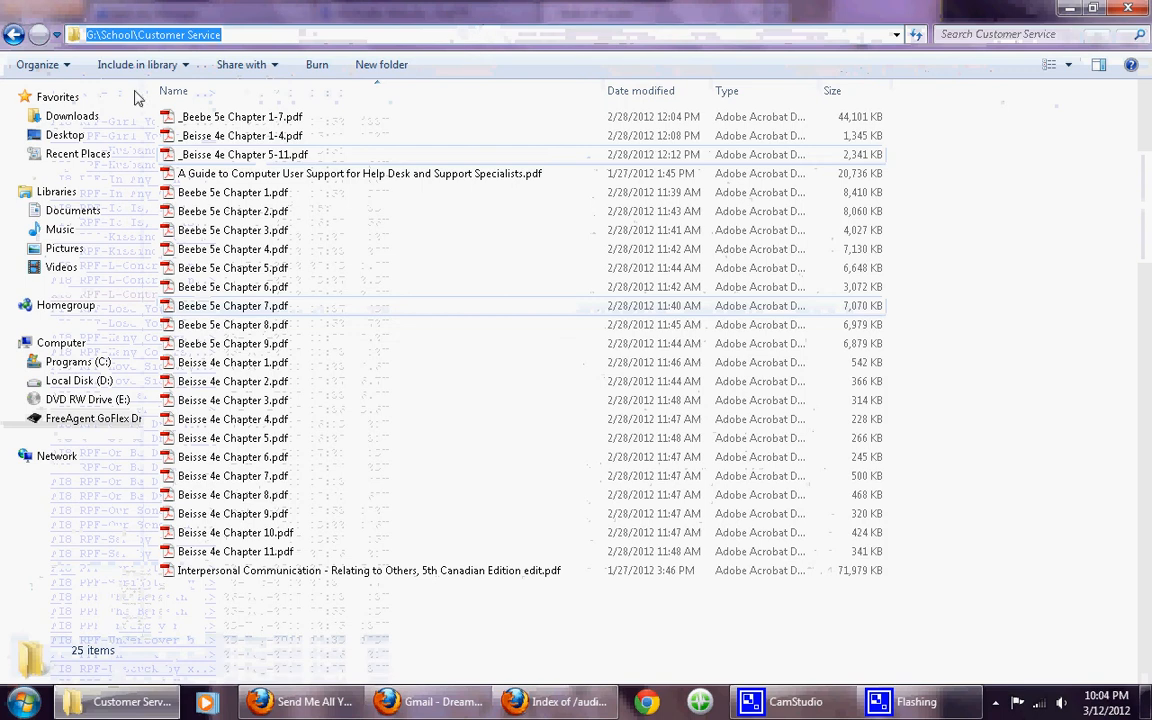
key("BackSpace")
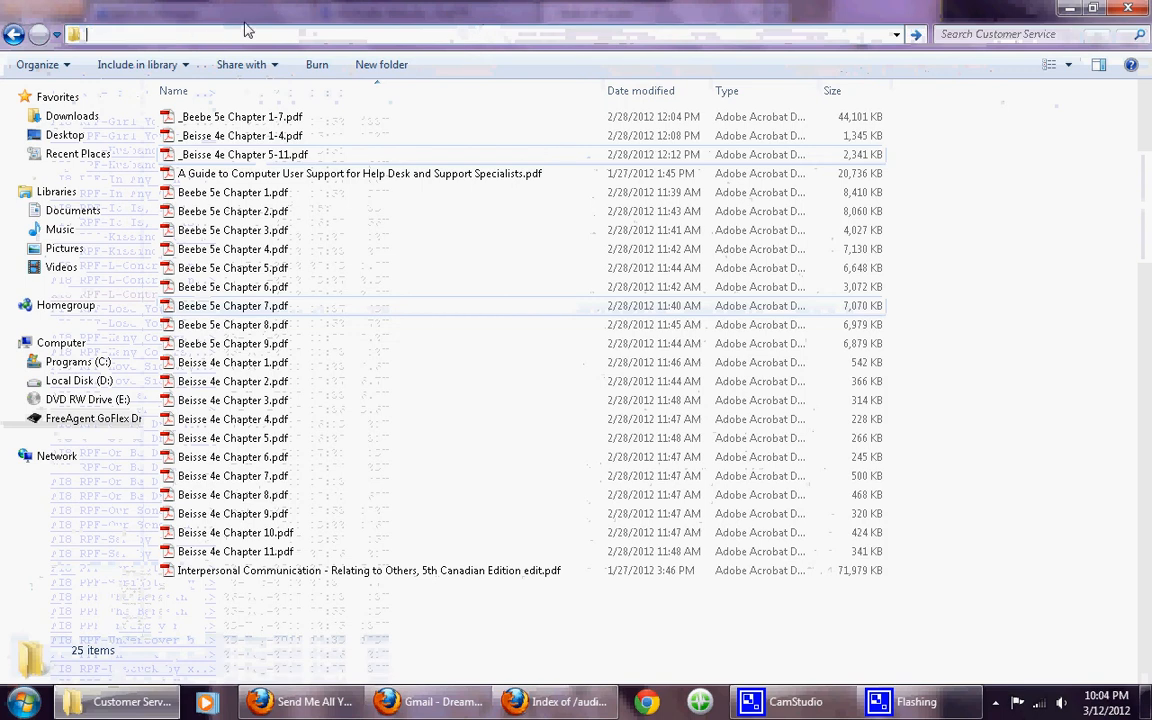
type("ft")
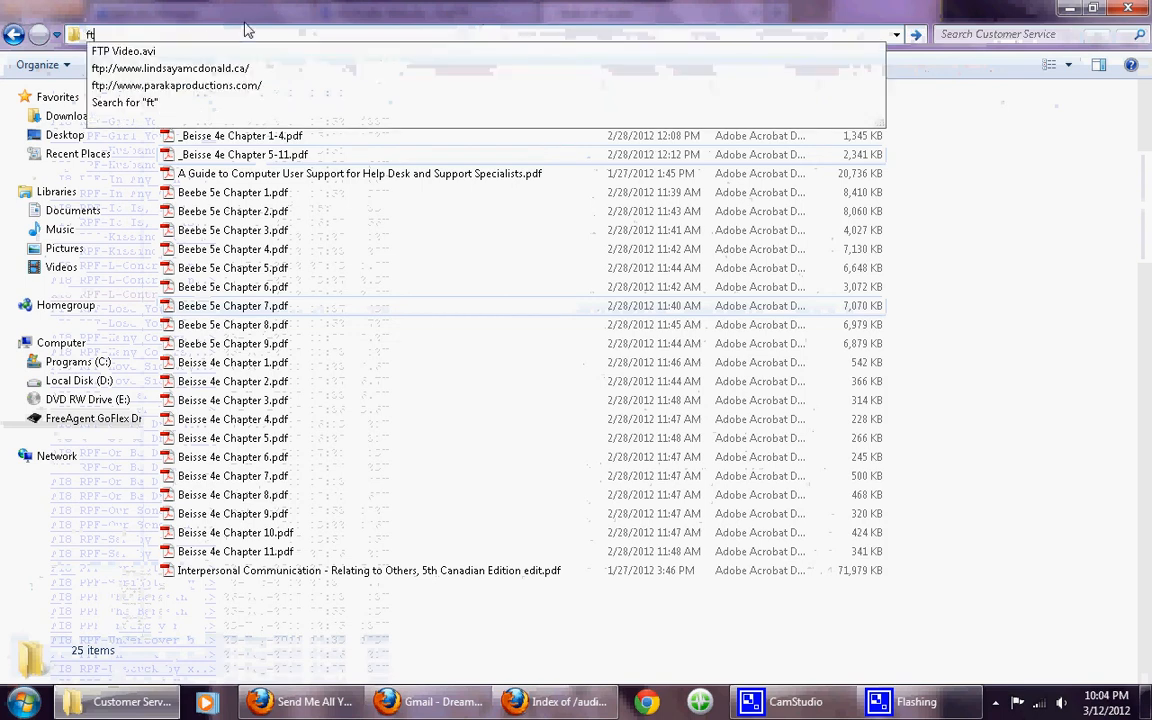
type("p://")
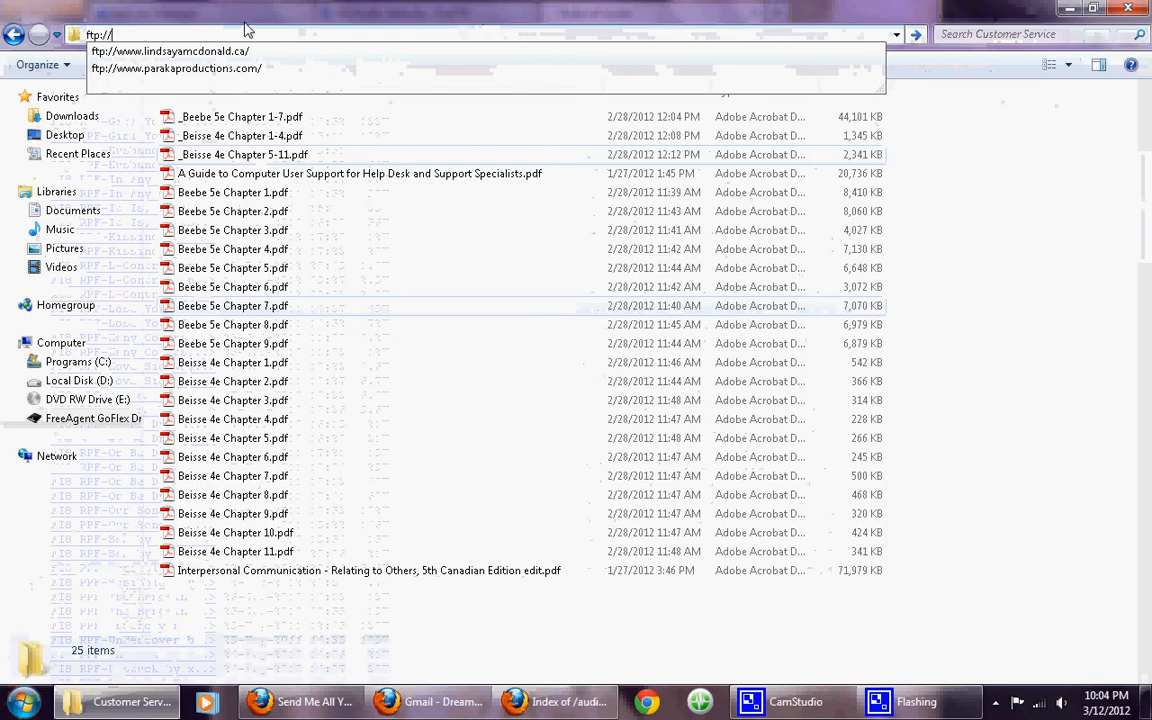
key("Down")
key("Down")
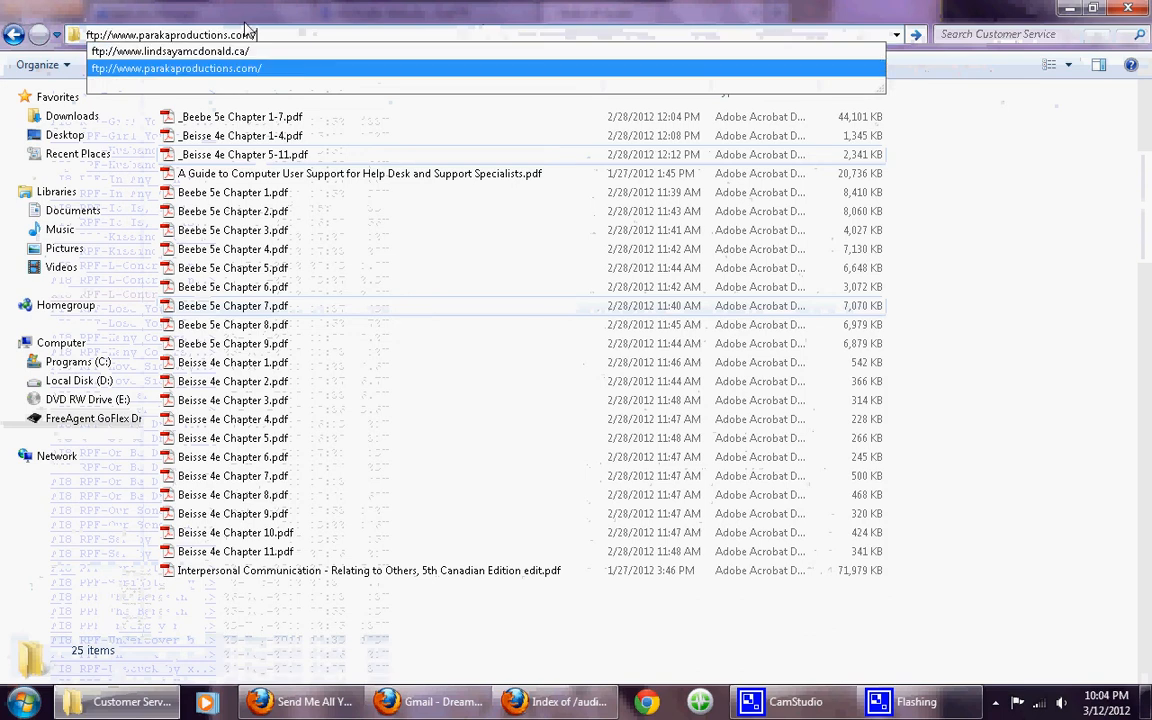
key("Return")
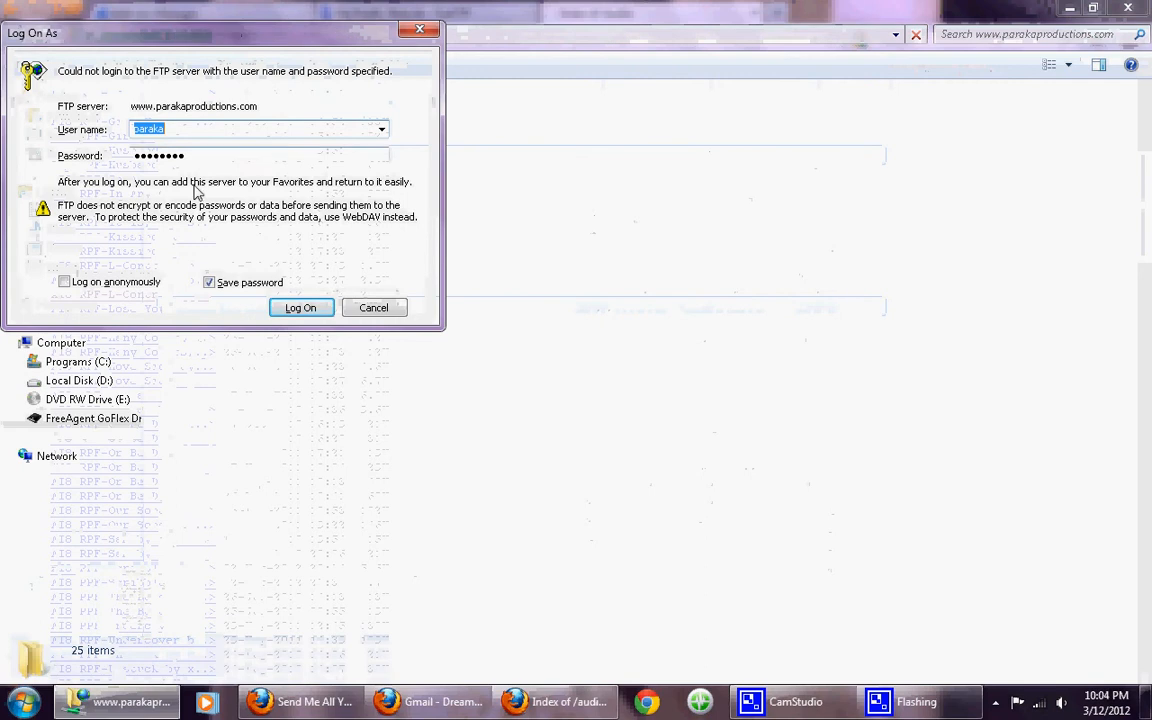
key("Tab")
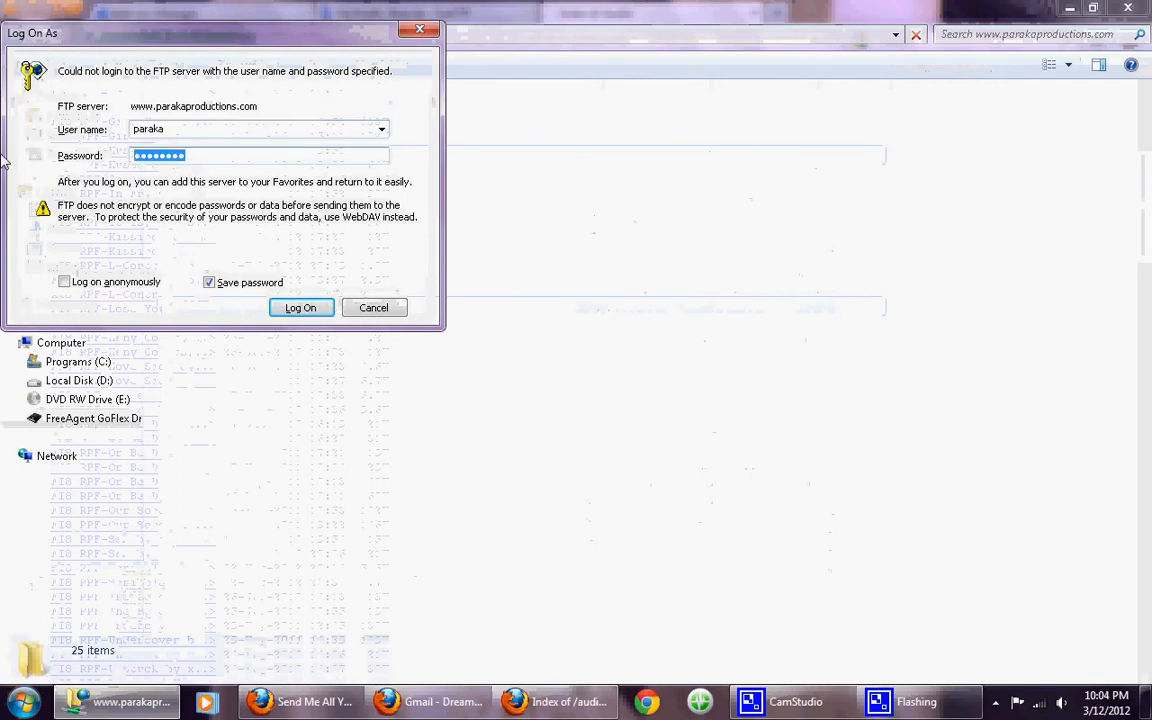
type("••")
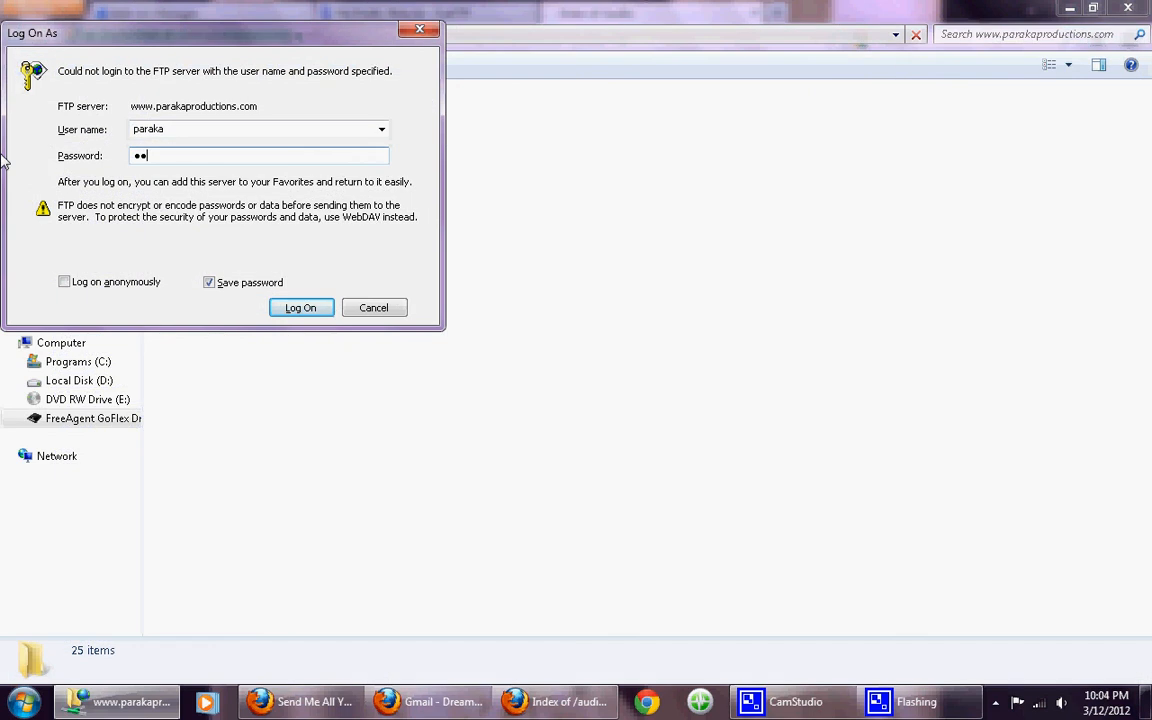
type("••••••")
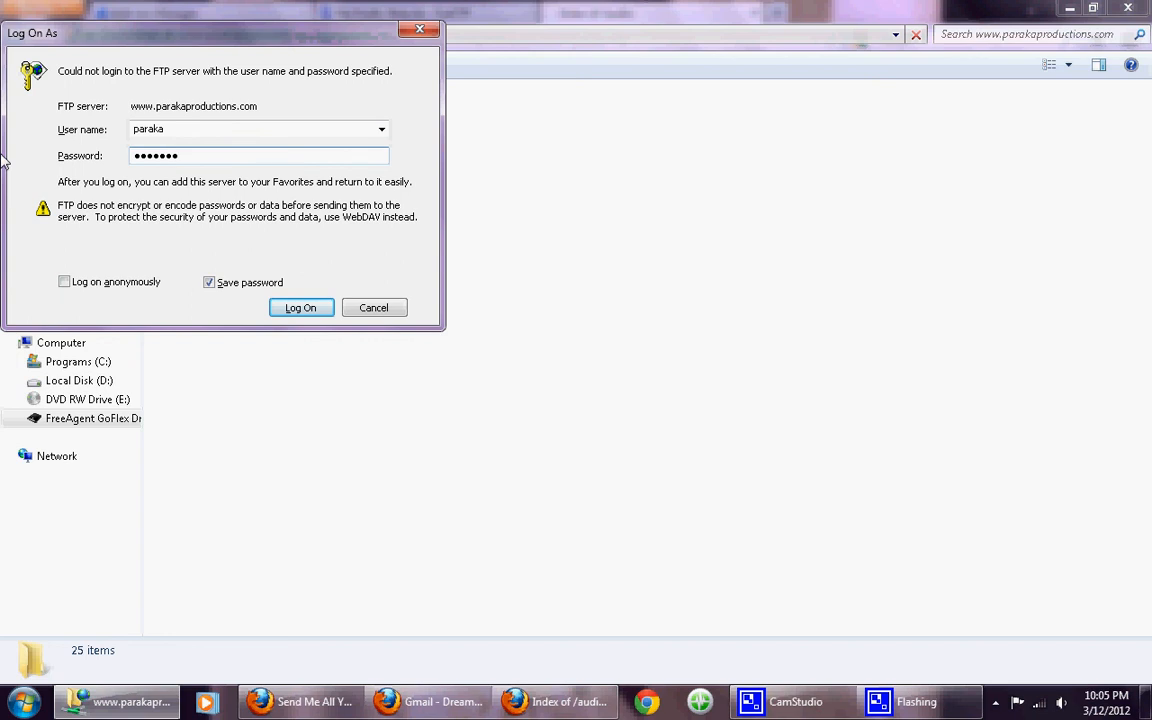
left_click(295, 310)
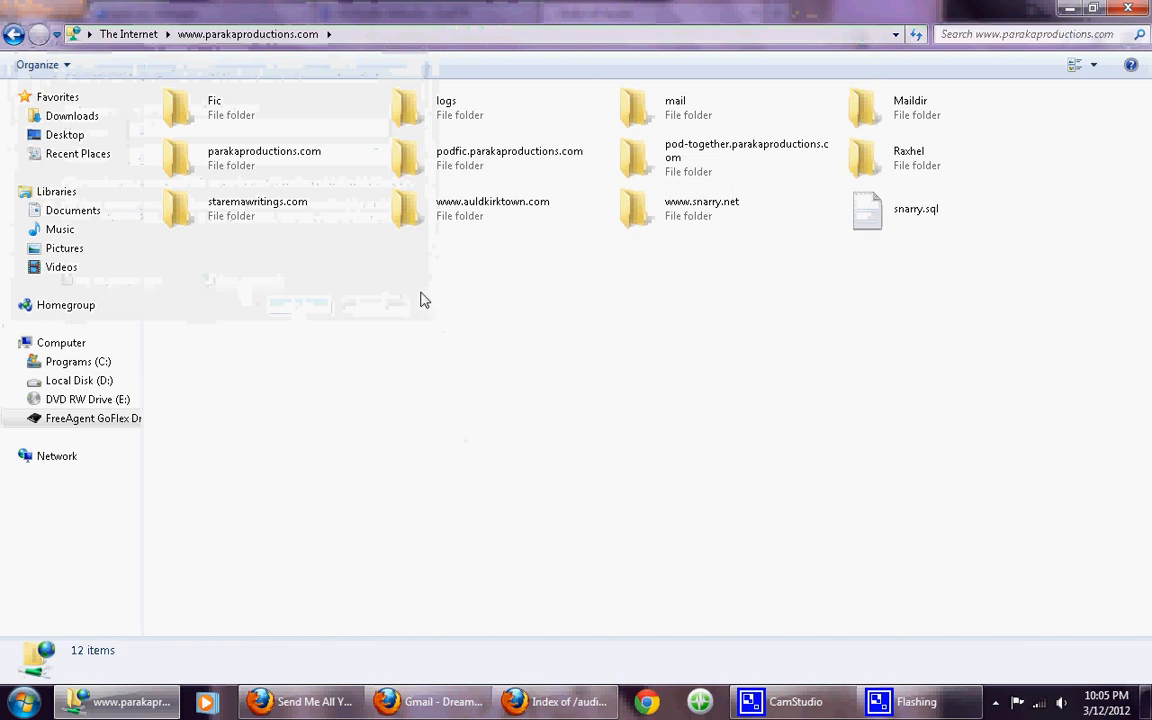
Step: Open the audio folder inside the server's parakaproductions.com folder, with the Explorer window reduced and the desktop uncovered behind it
double_click(200, 172)
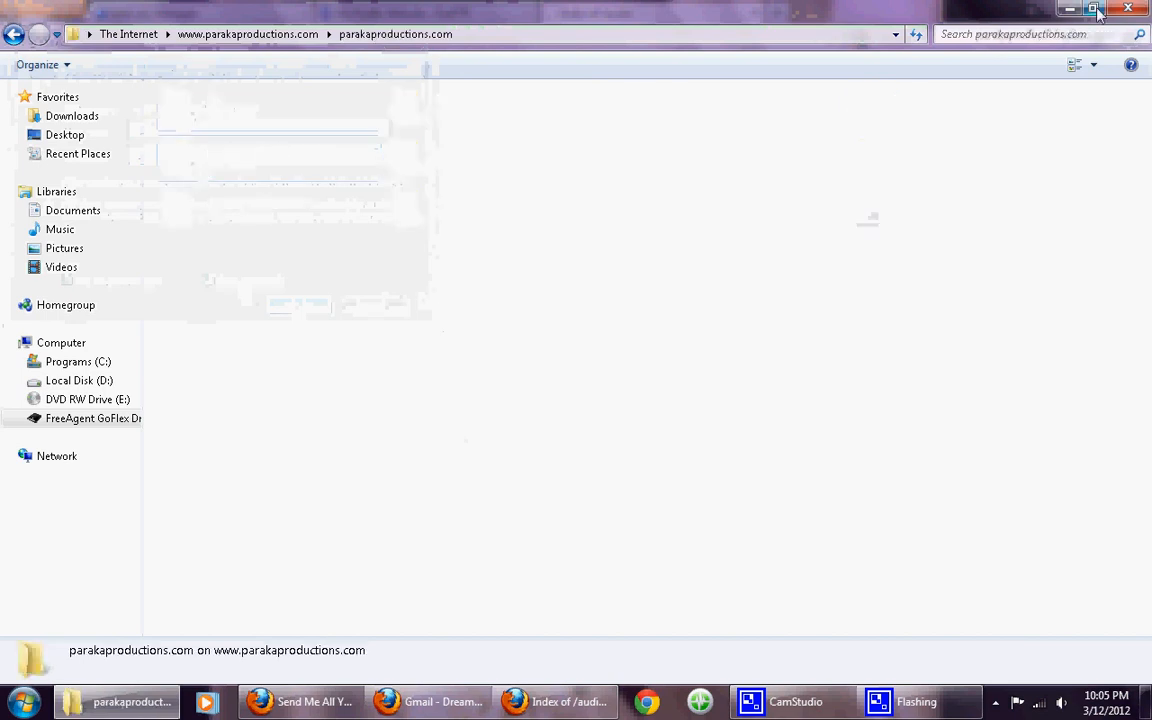
double_click(985, 14)
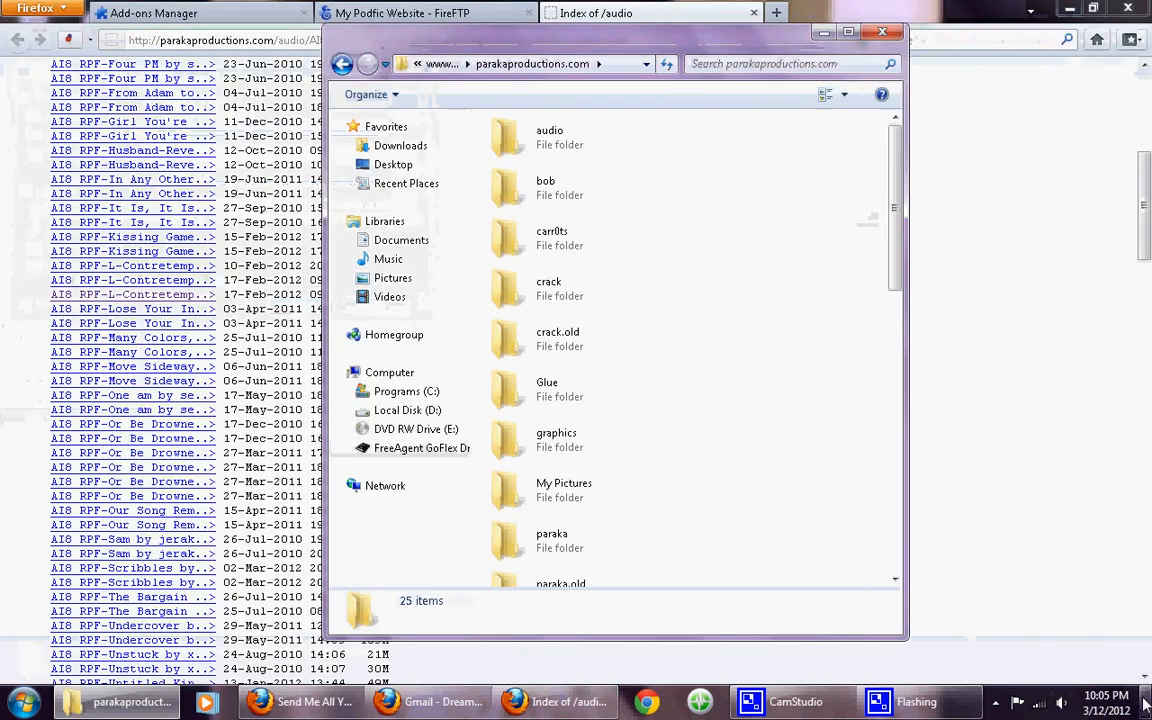
left_click(1069, 9)
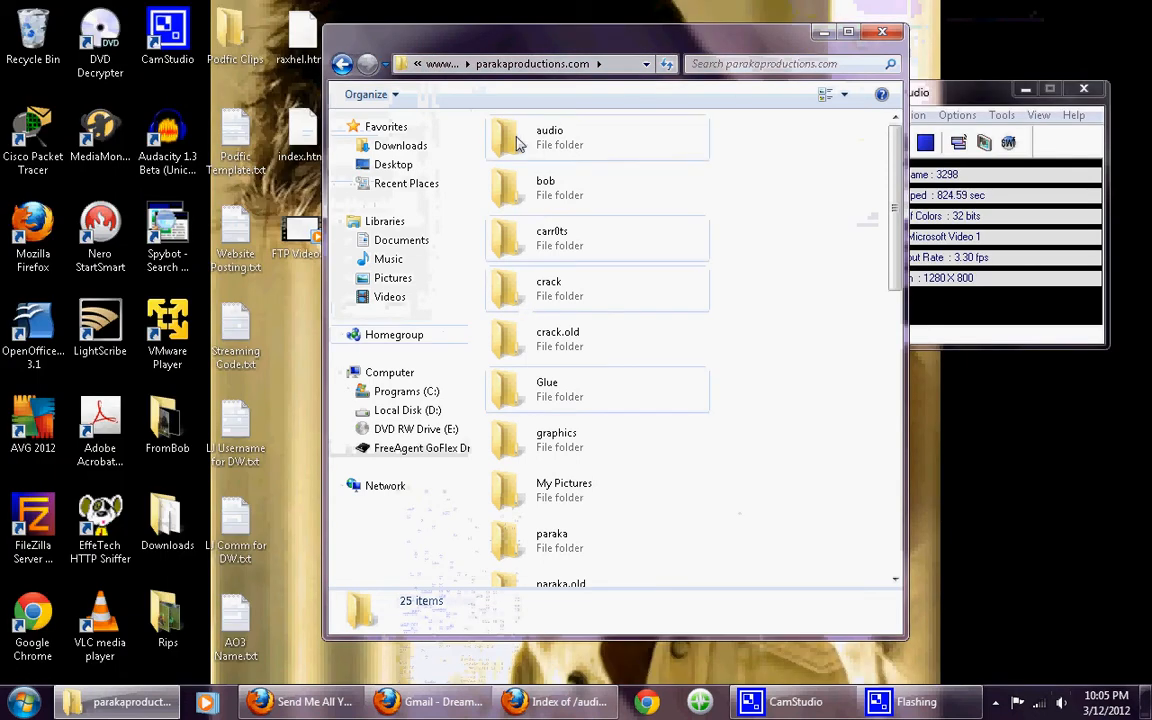
double_click(549, 137)
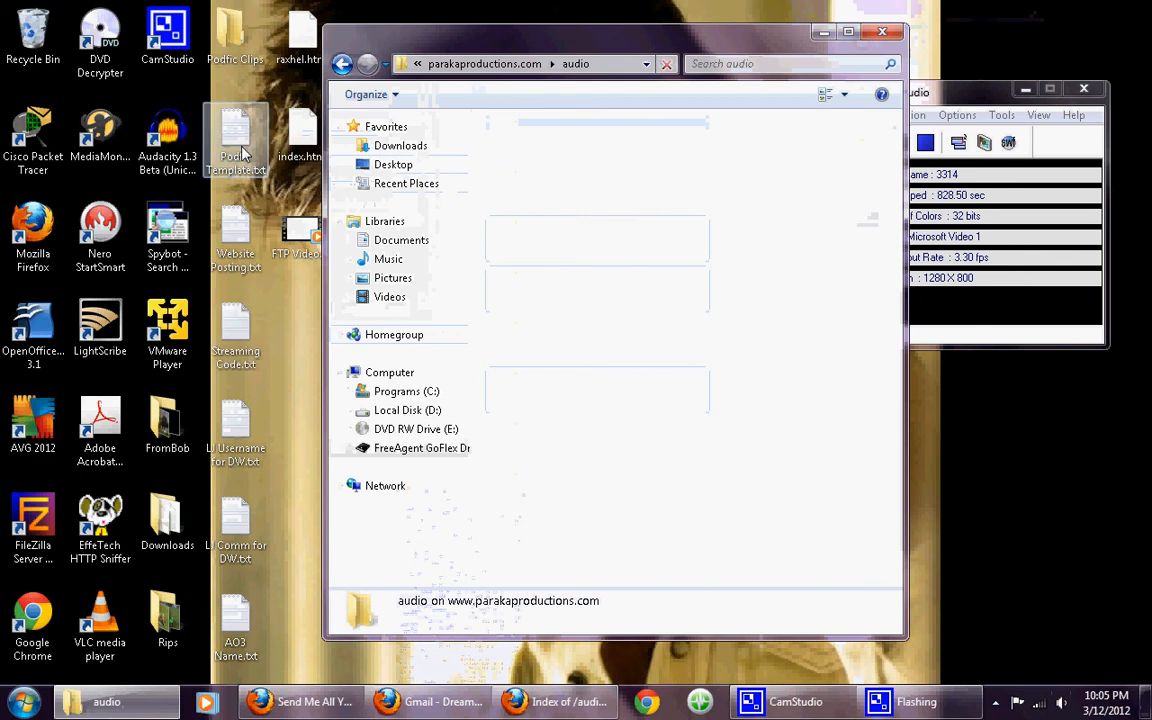
Step: Upload Podfic Template.txt from the desktop to the server's audio folder and select the uploaded copy at the end of the file list
left_click_drag(229, 131, 626, 386)
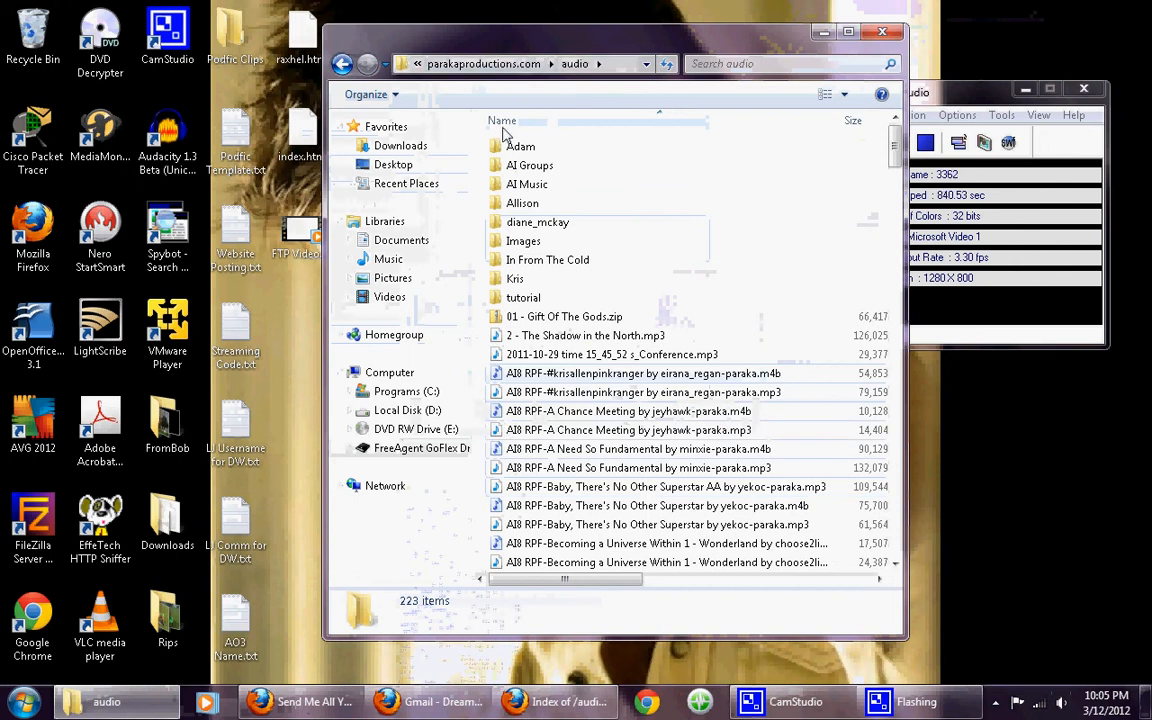
left_click_drag(893, 161, 898, 540)
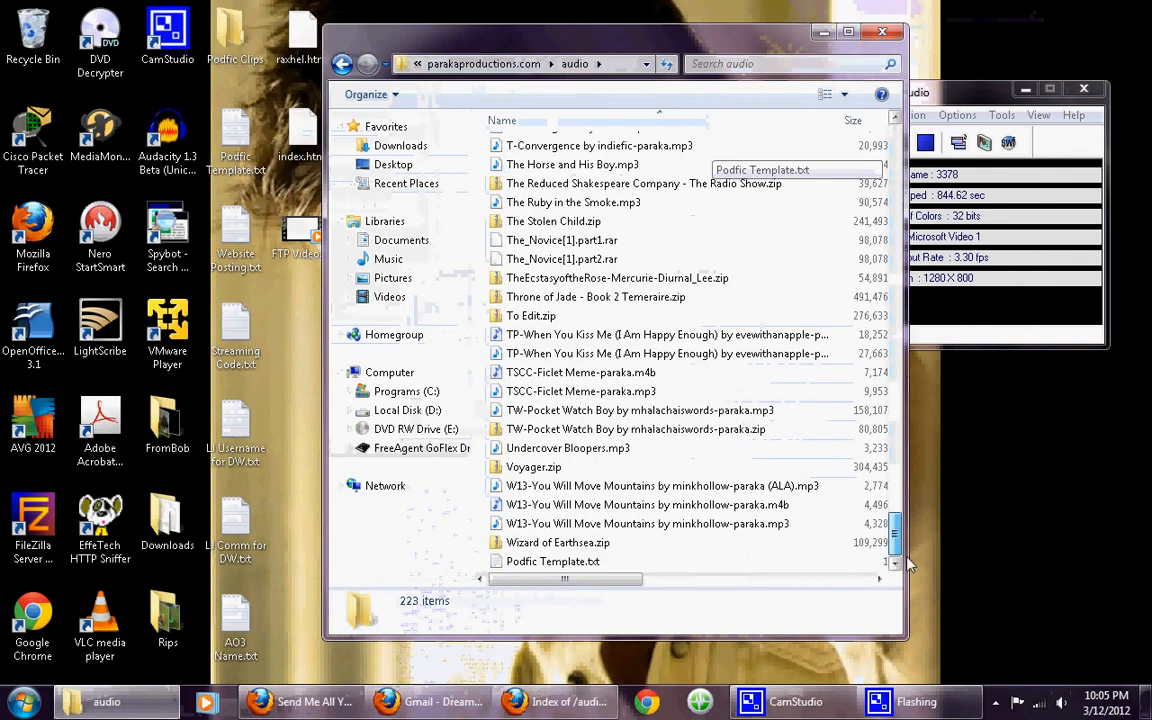
left_click(493, 566)
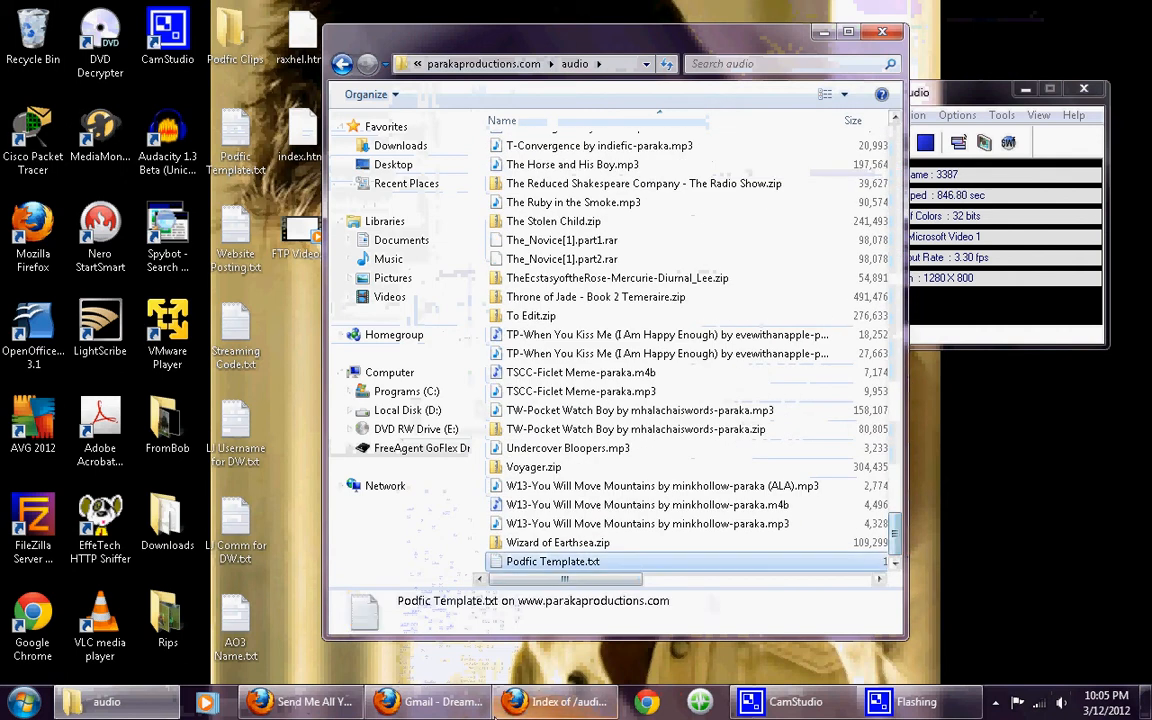
Step: Delete Podfic Template.txt from the server's audio folder
left_click(715, 524)
left_click(604, 565)
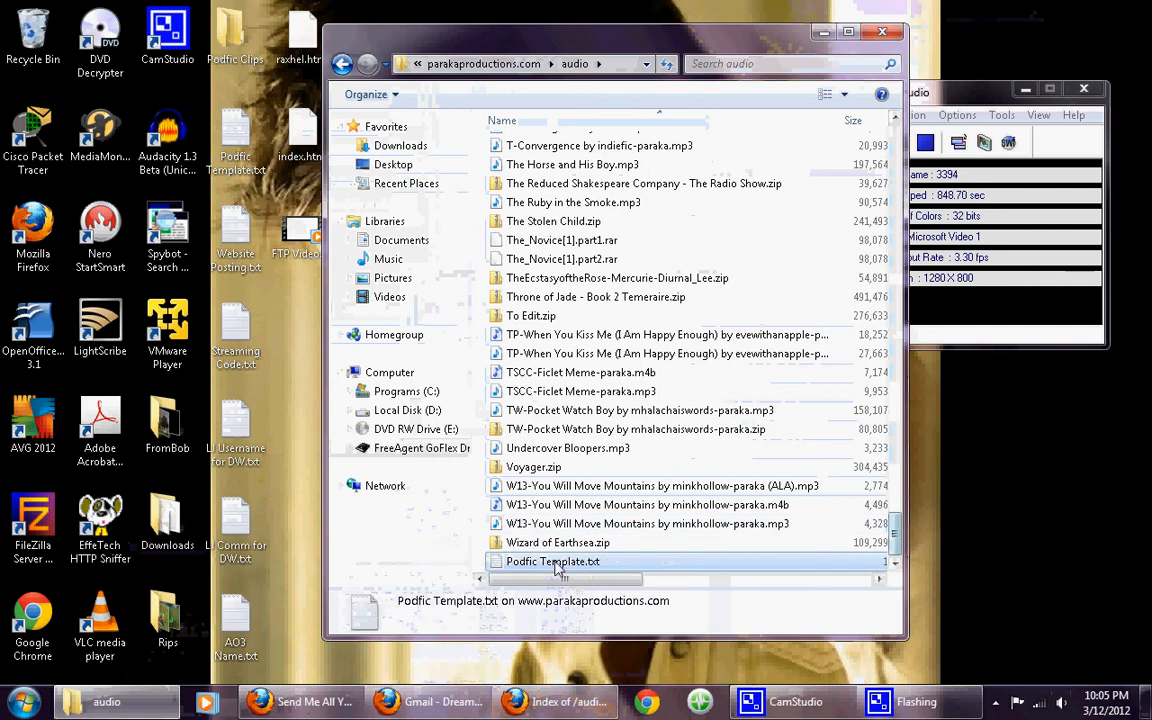
key("Delete")
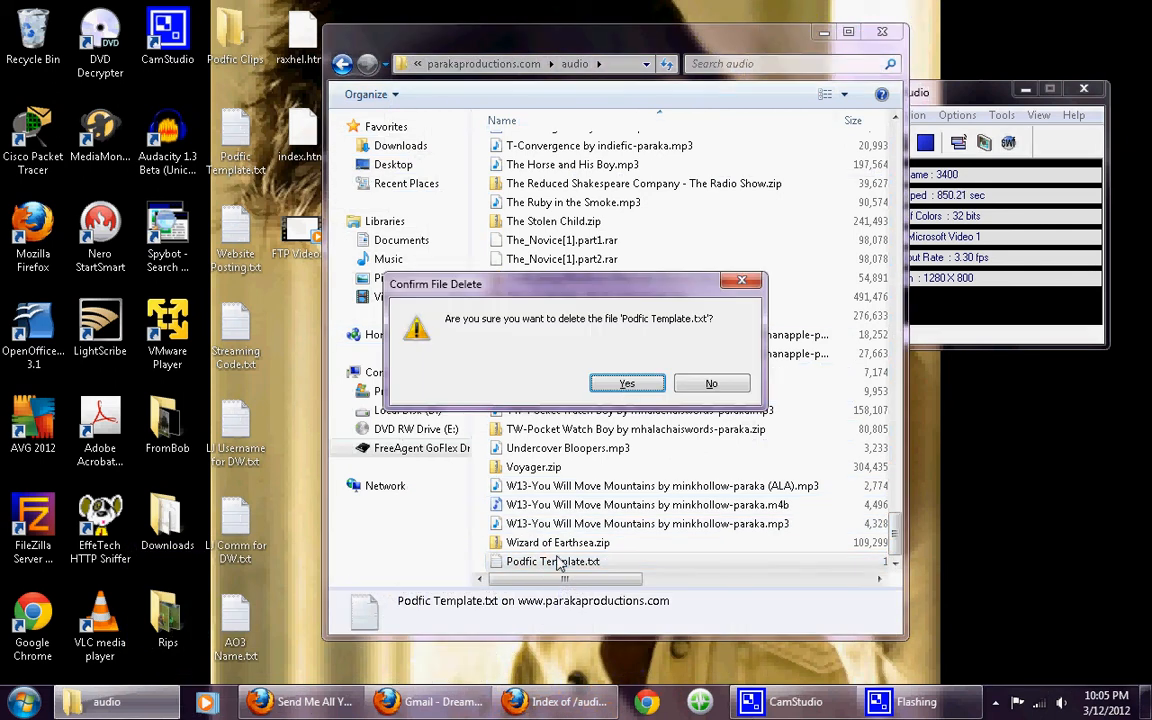
left_click(627, 383)
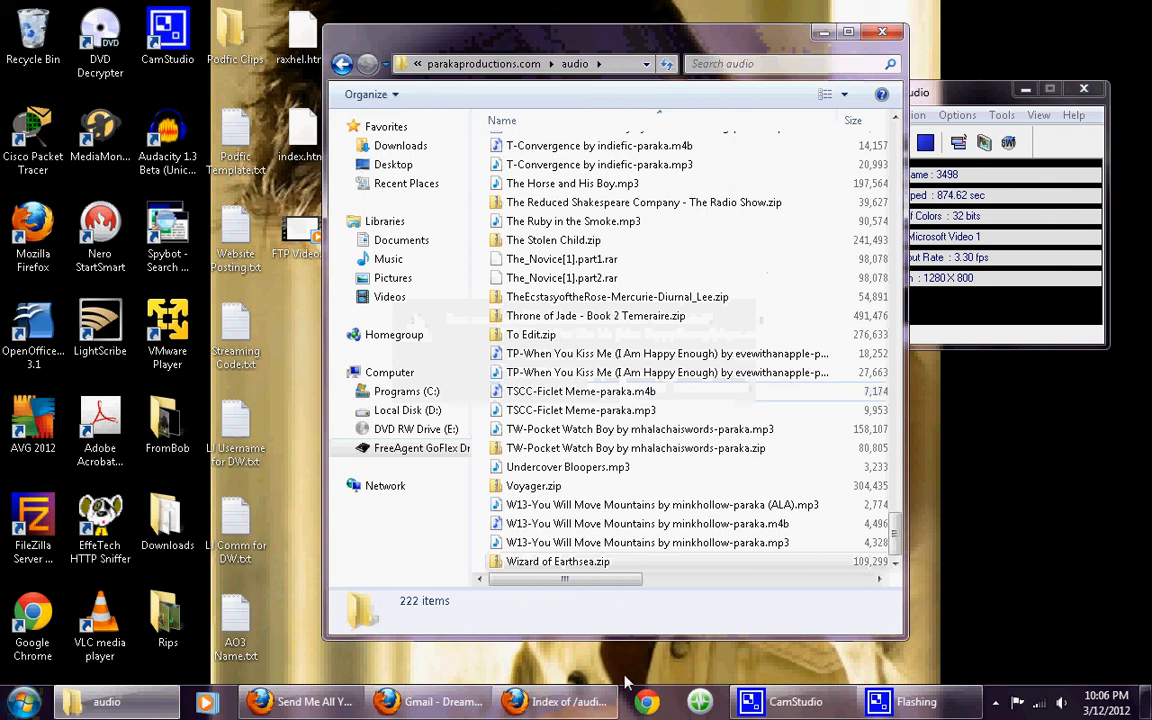
Step: Minimize the Explorer window, switch back to Firefox, and open parakaproductions.com/paraka/ in place of the file link
left_click(824, 33)
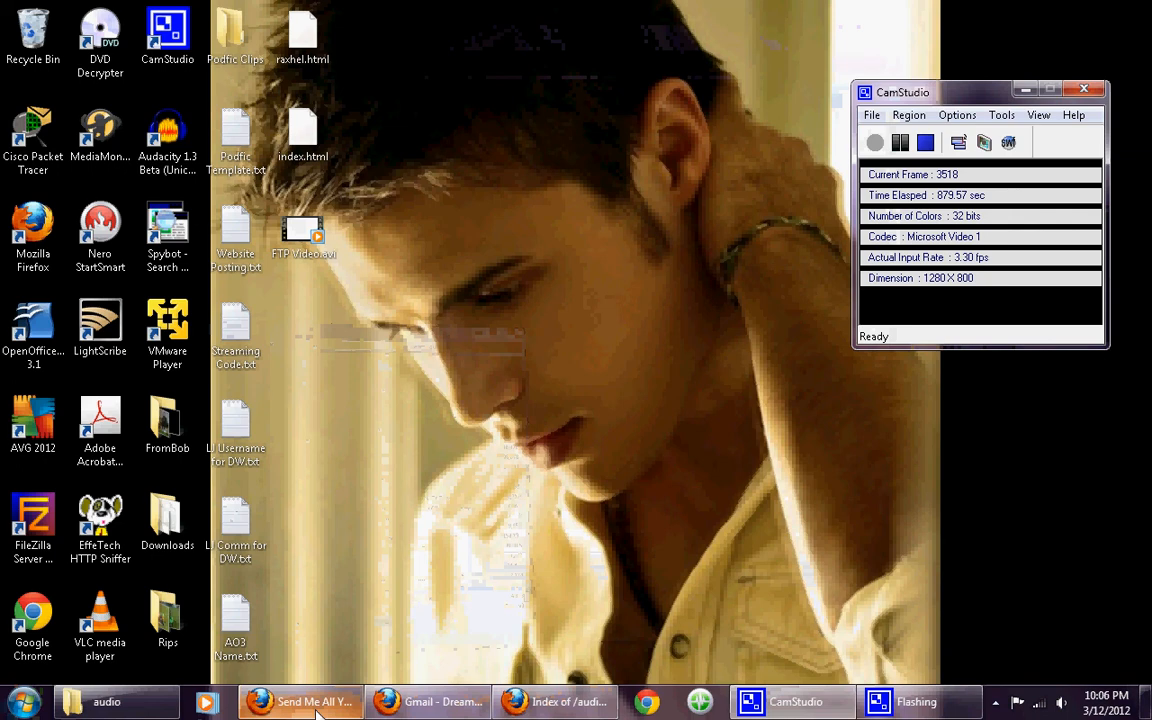
left_click(545, 704)
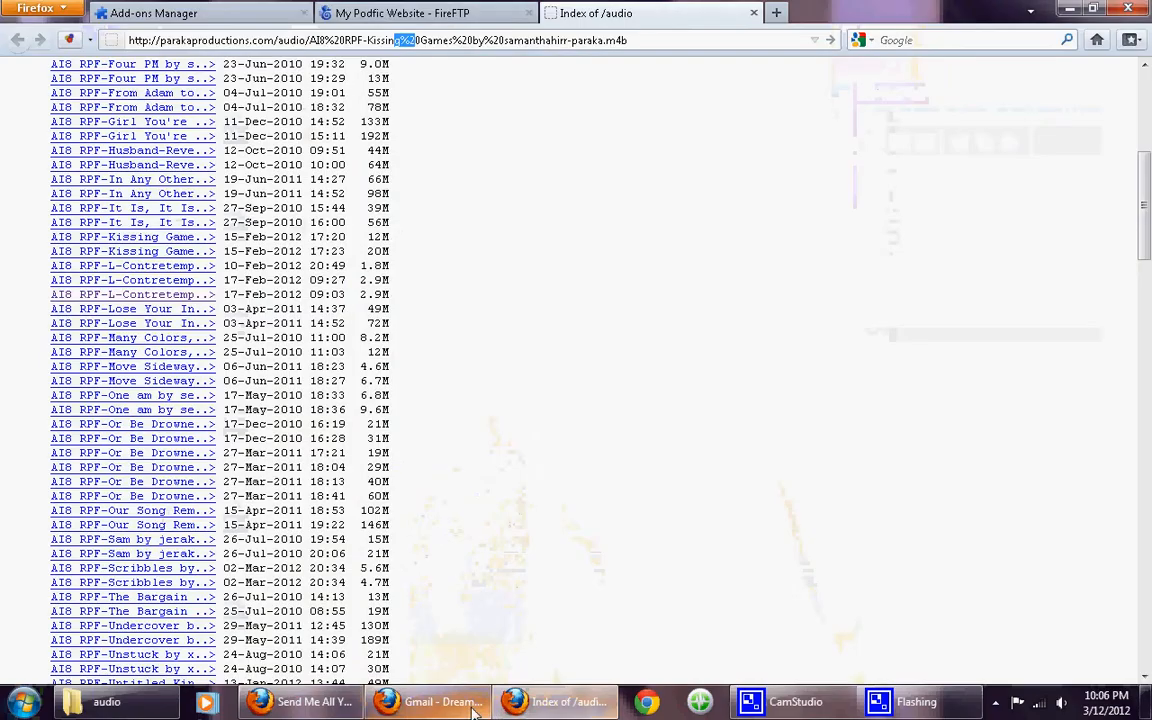
double_click(384, 40)
triple_click(460, 40)
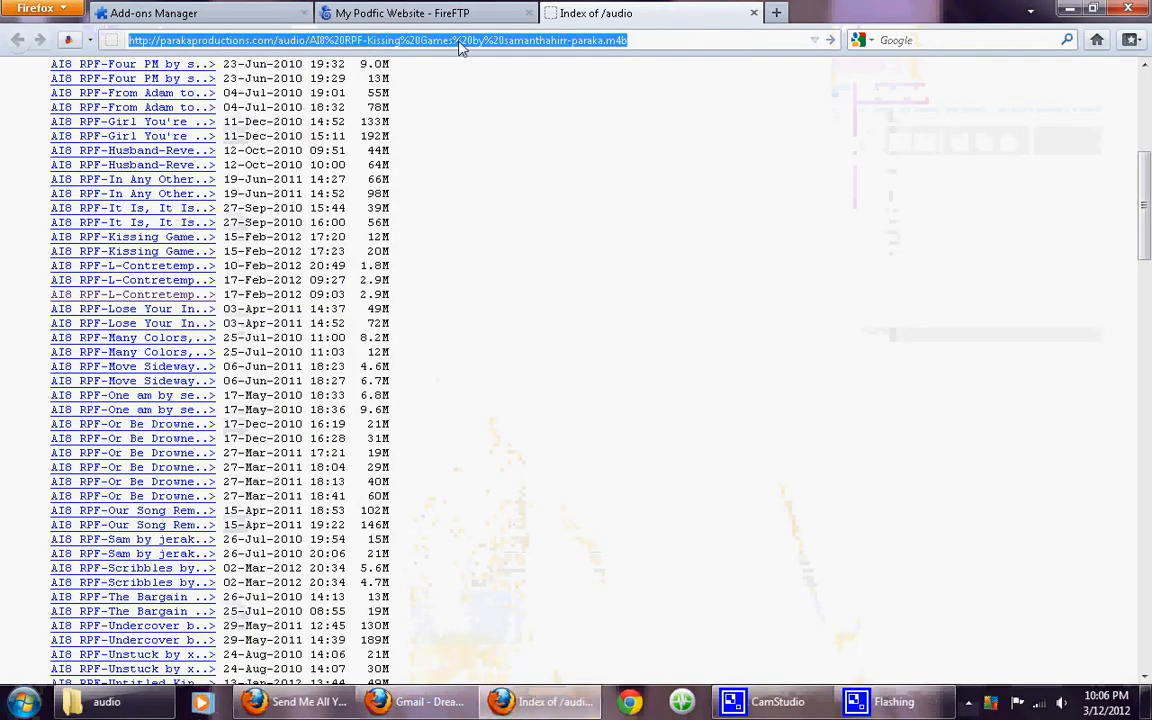
type("para")
key("Down")
key("Return")
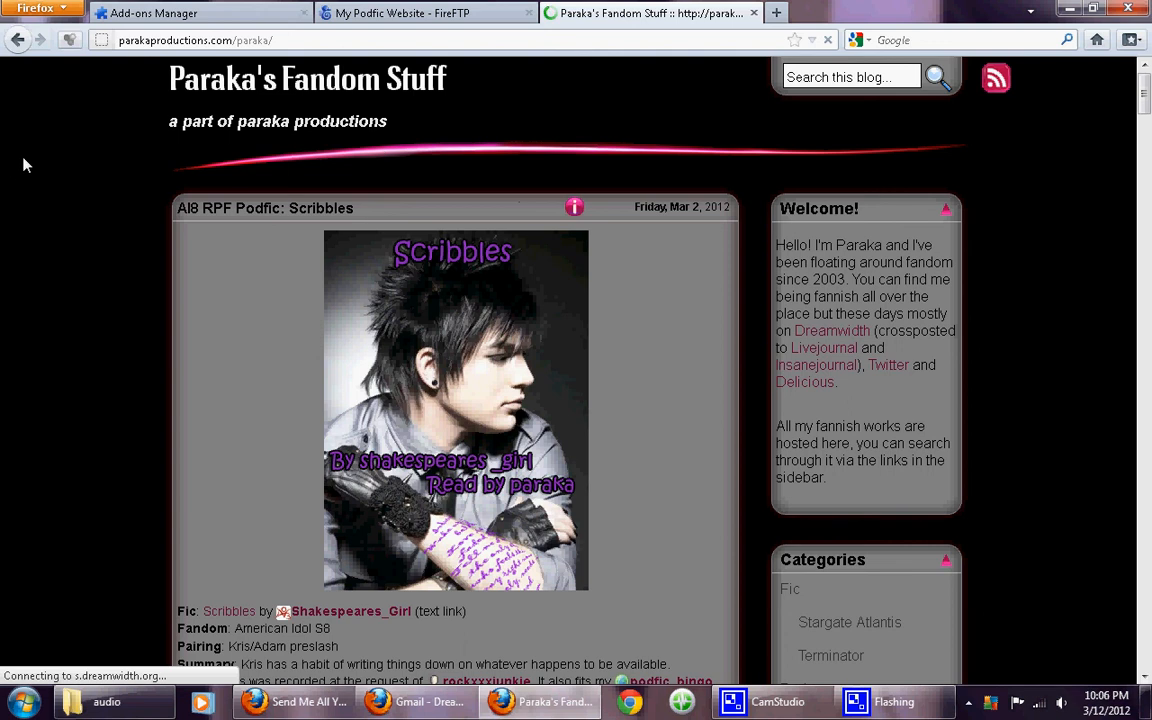
Step: Find the login link in the blog's Meta section and log in to WordPress with the saved credentials
scroll(70, 185, "down", 10)
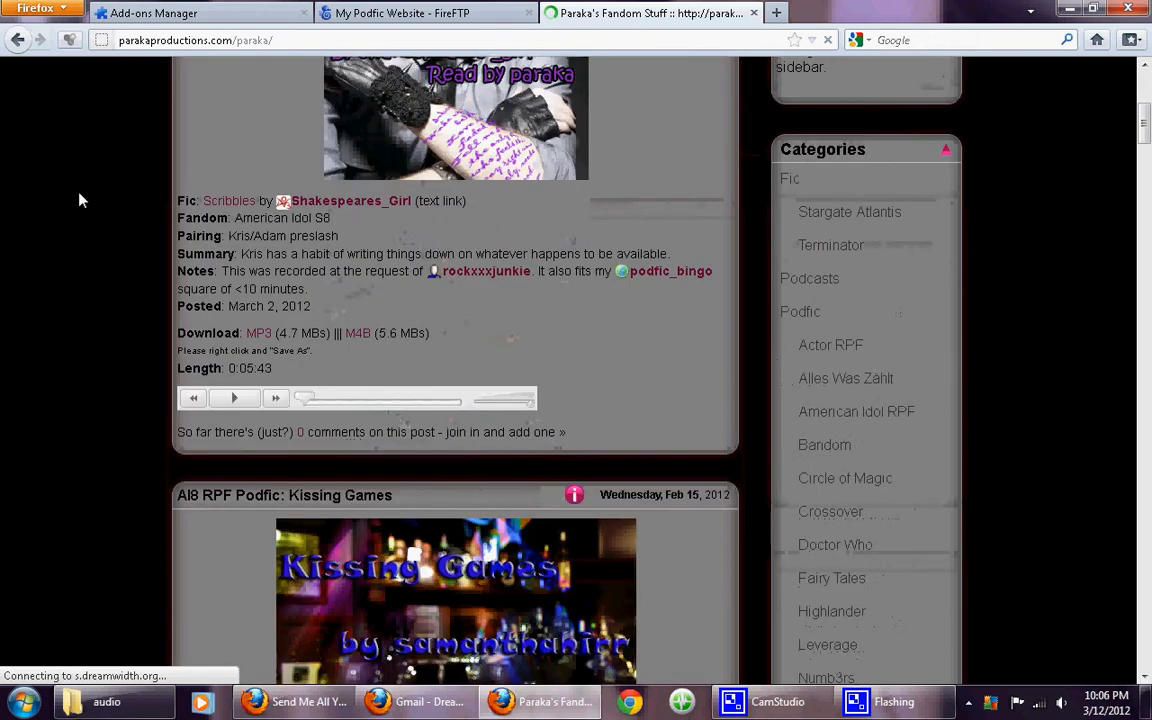
scroll(103, 215, "down", 15)
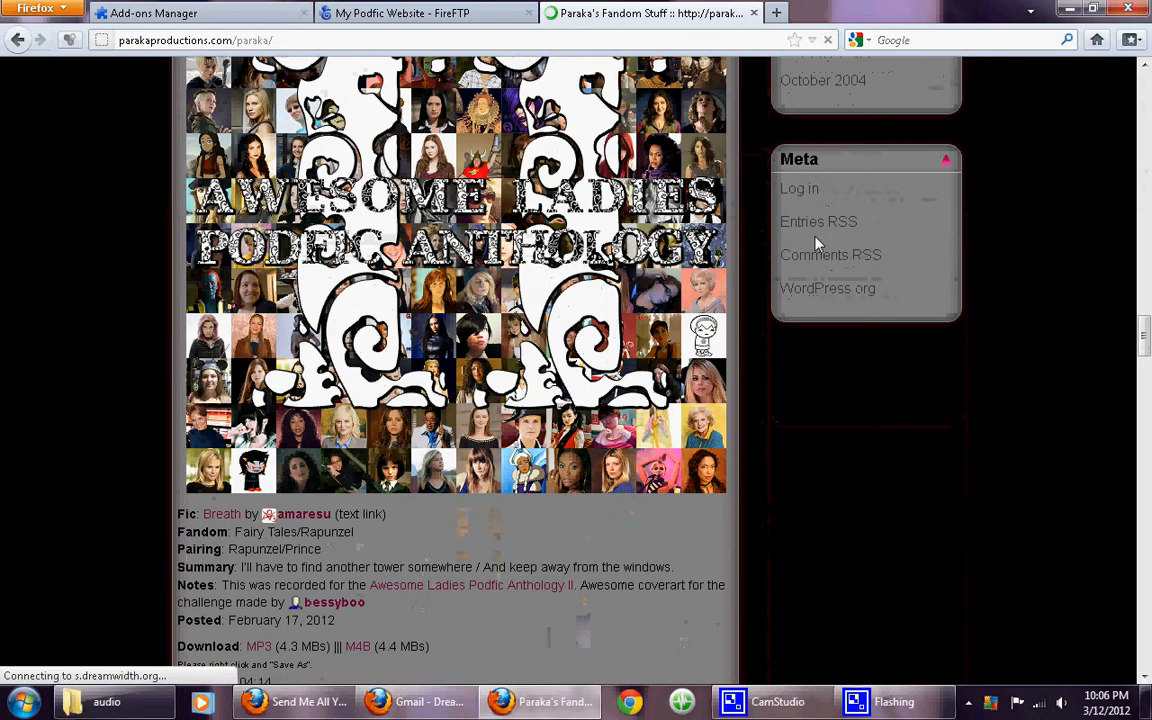
left_click(799, 188)
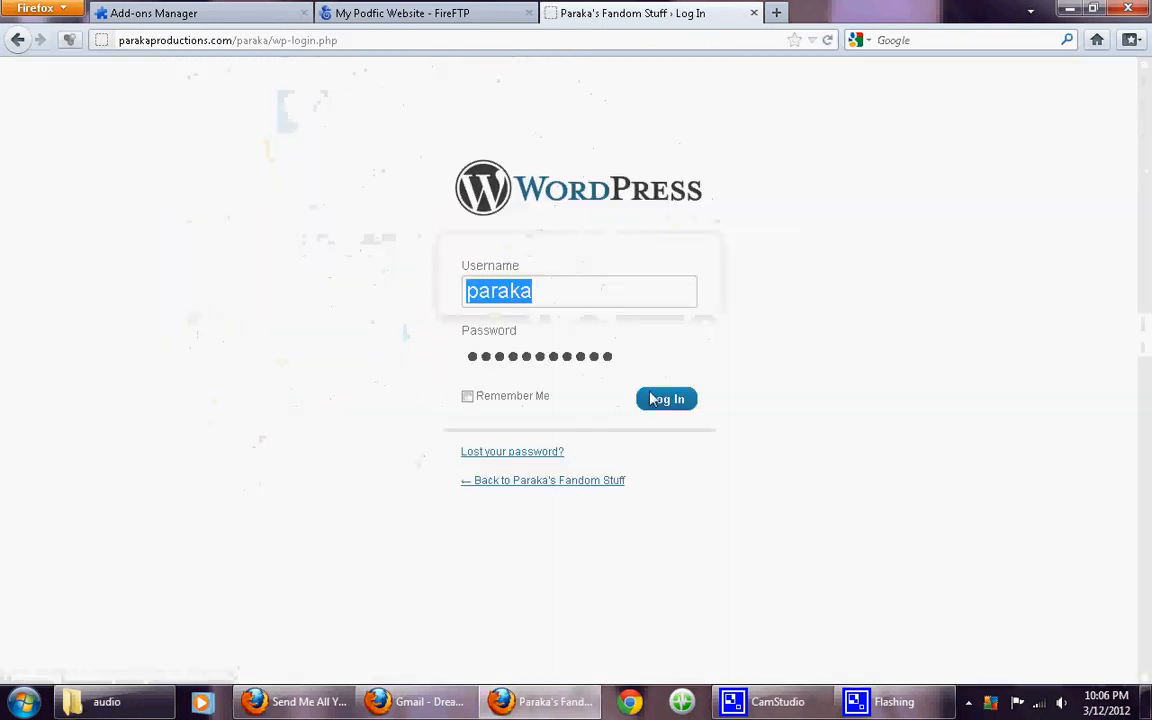
key("Return")
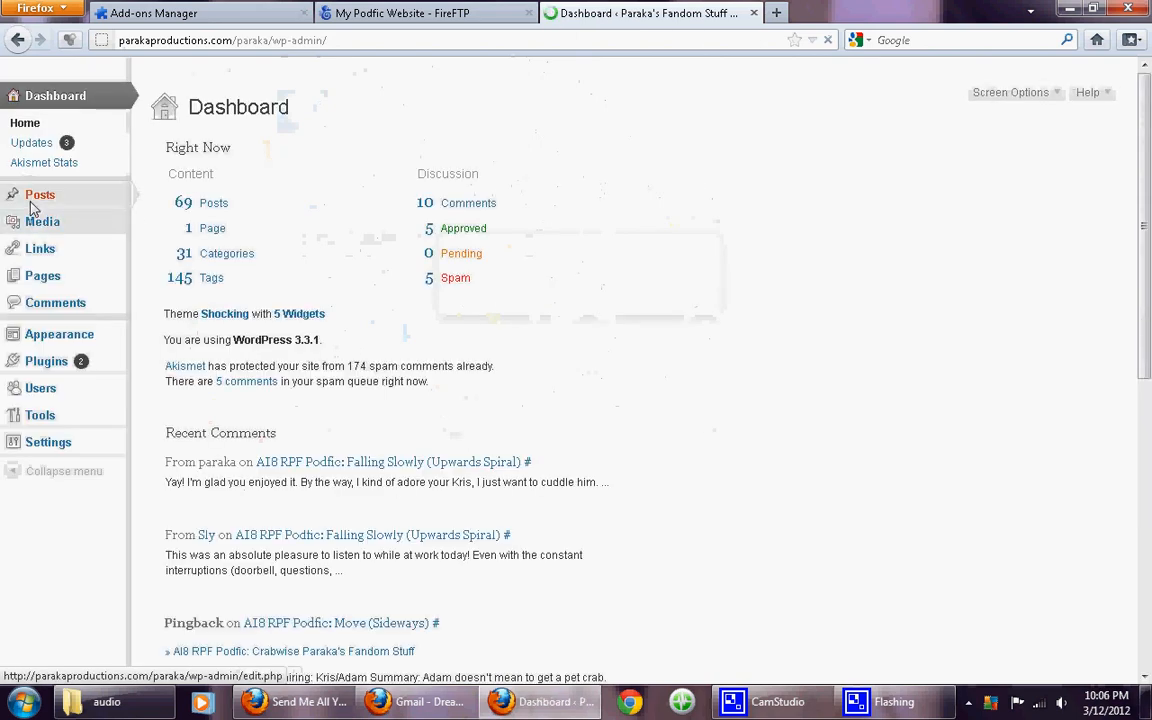
Step: View the list of all blog posts, then open a blank new post and look through its podfic categories
left_click(33, 205)
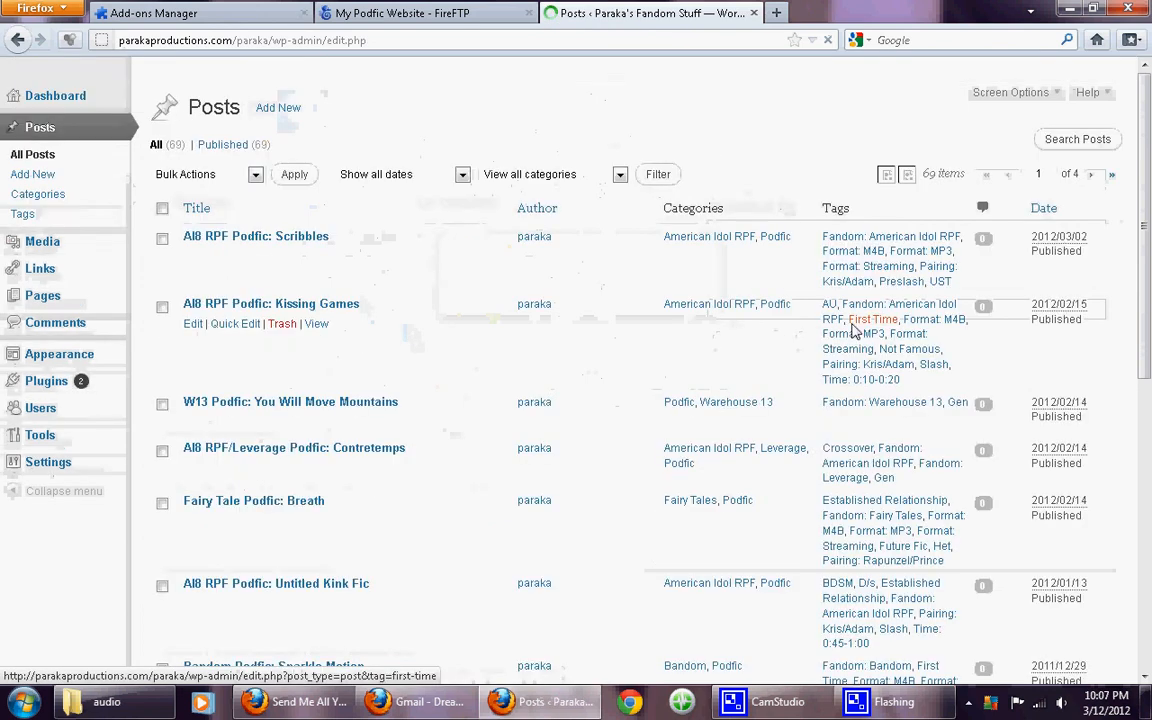
left_click(35, 175)
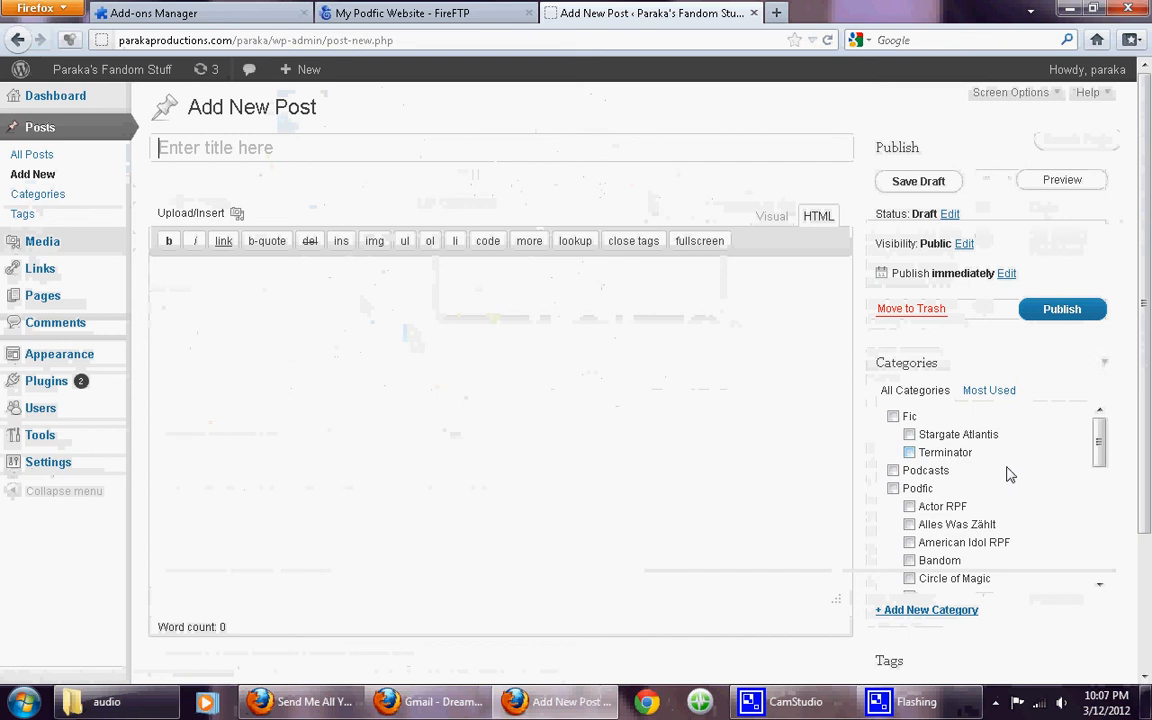
scroll(935, 510, "down", 2)
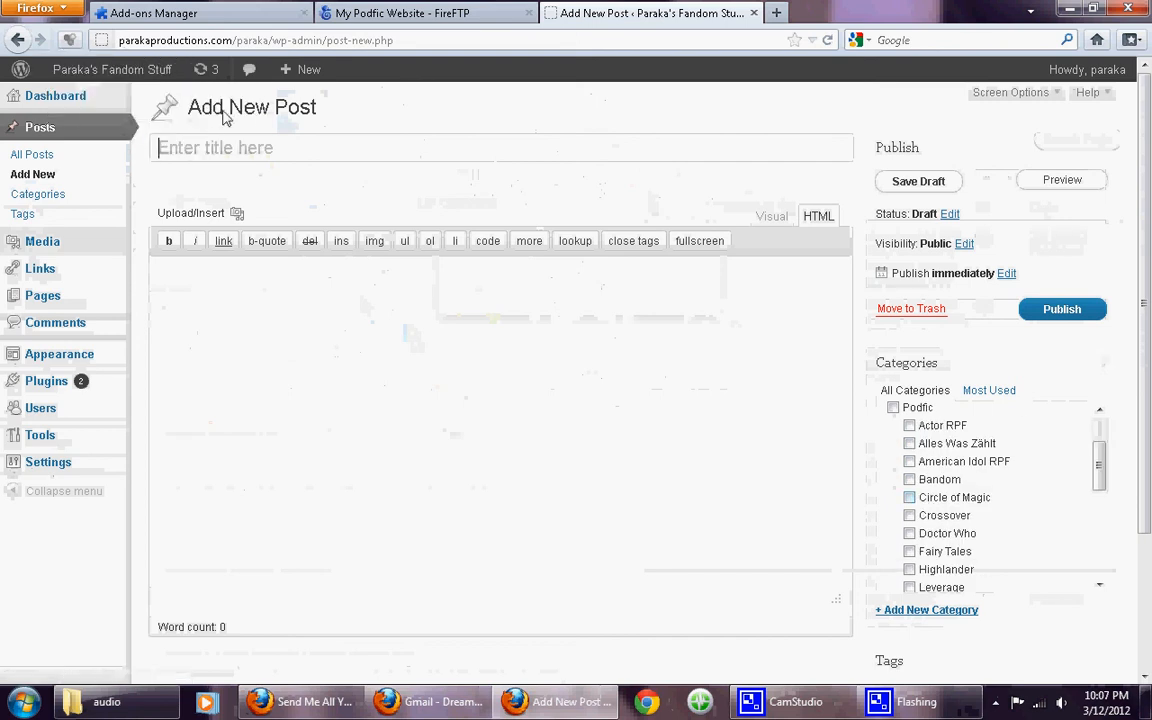
Step: Open the Paraka's Fandom Stuff blog in a new browser tab and search it for "bandom"
right_click(70, 71)
left_click(107, 87)
left_click(870, 13)
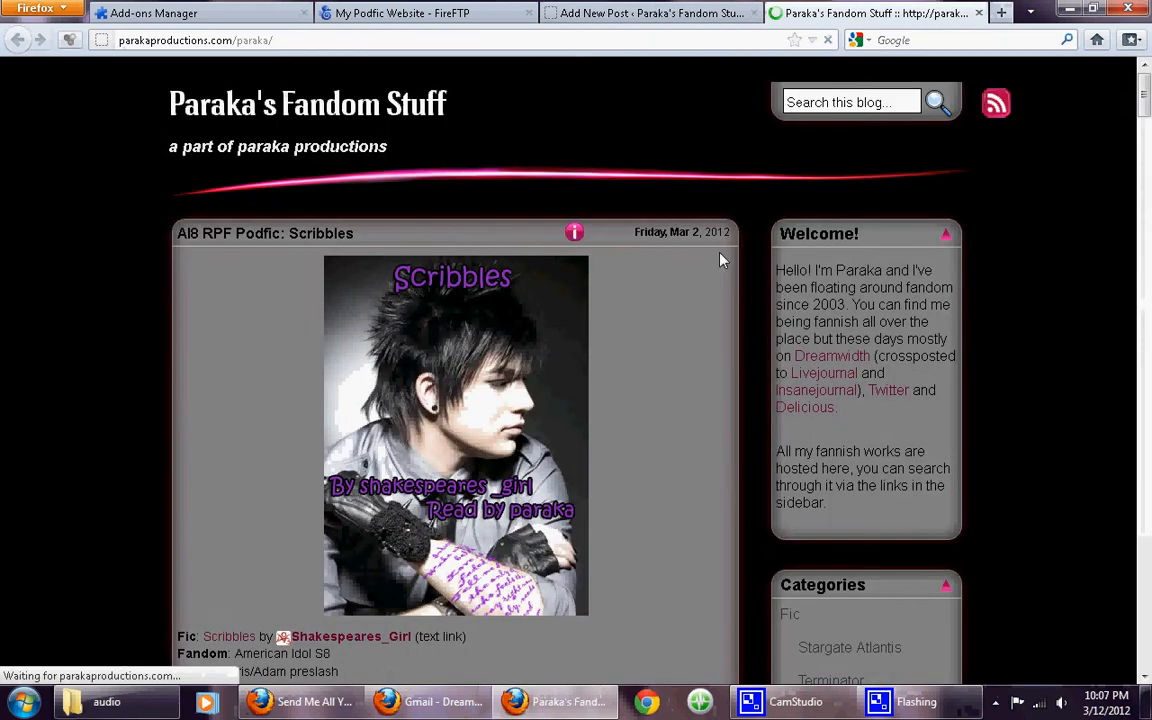
left_click(864, 102)
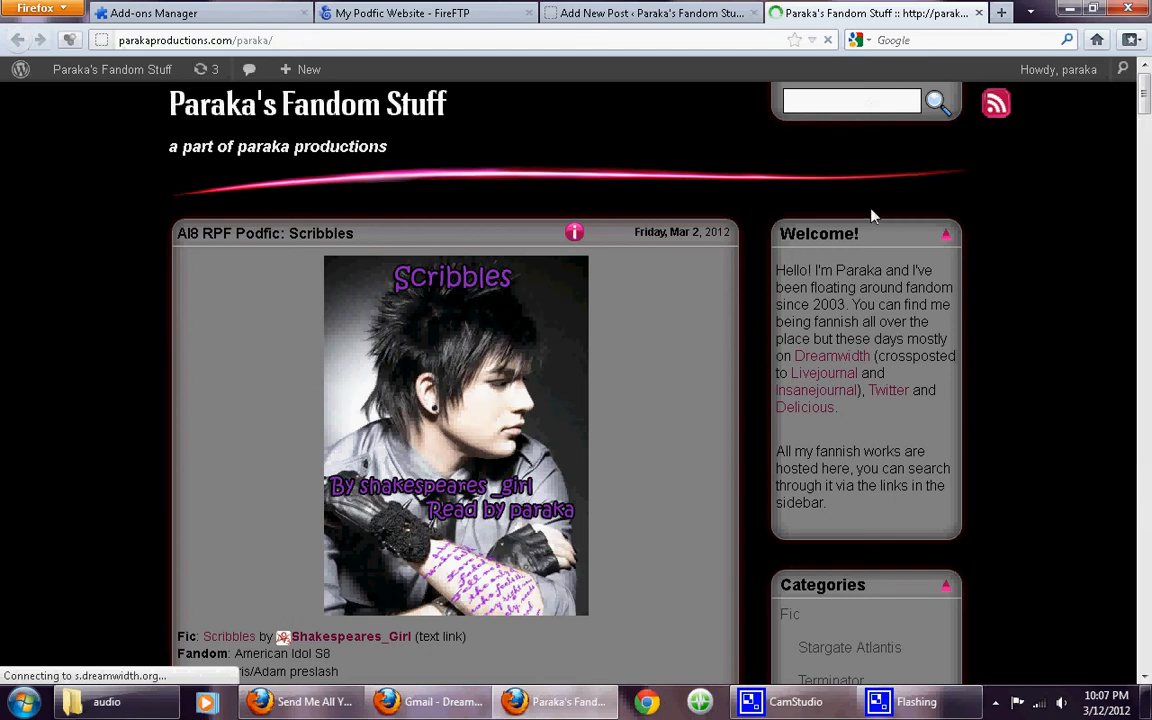
type("bandom")
key("Return")
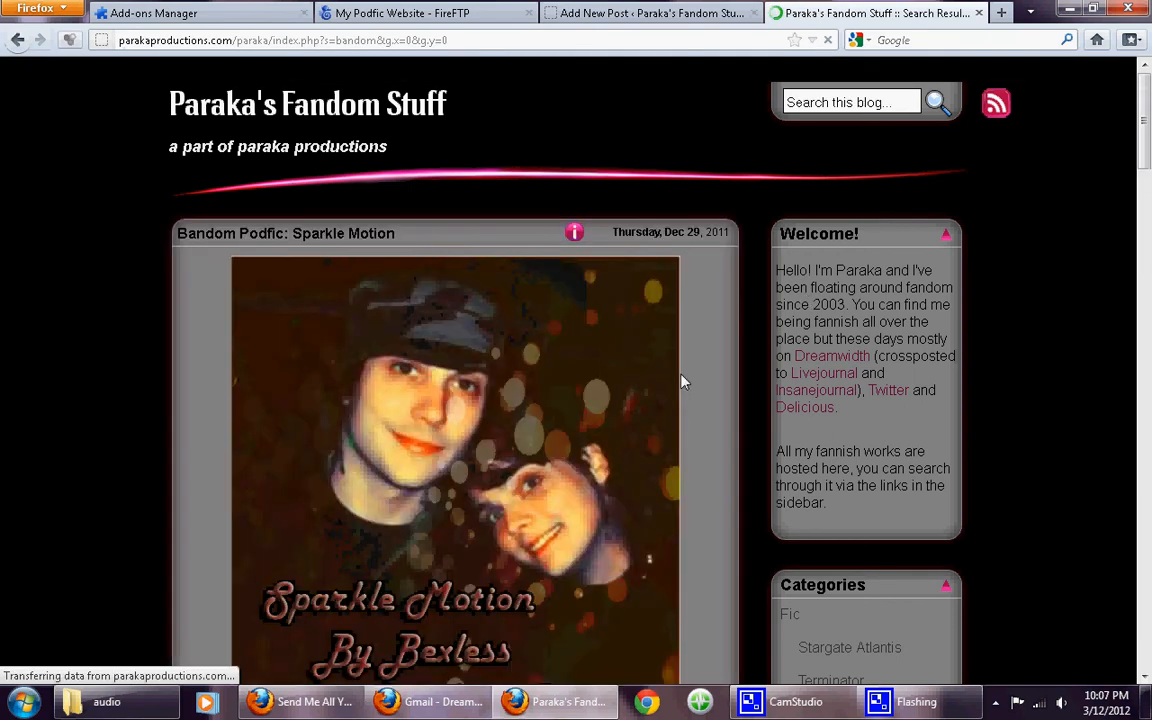
Step: Look through the bandom search results and the blog's sidebar lists of fic, podfic and vid categories and tags
scroll(684, 382, "down", 10)
scroll(697, 411, "up", 4)
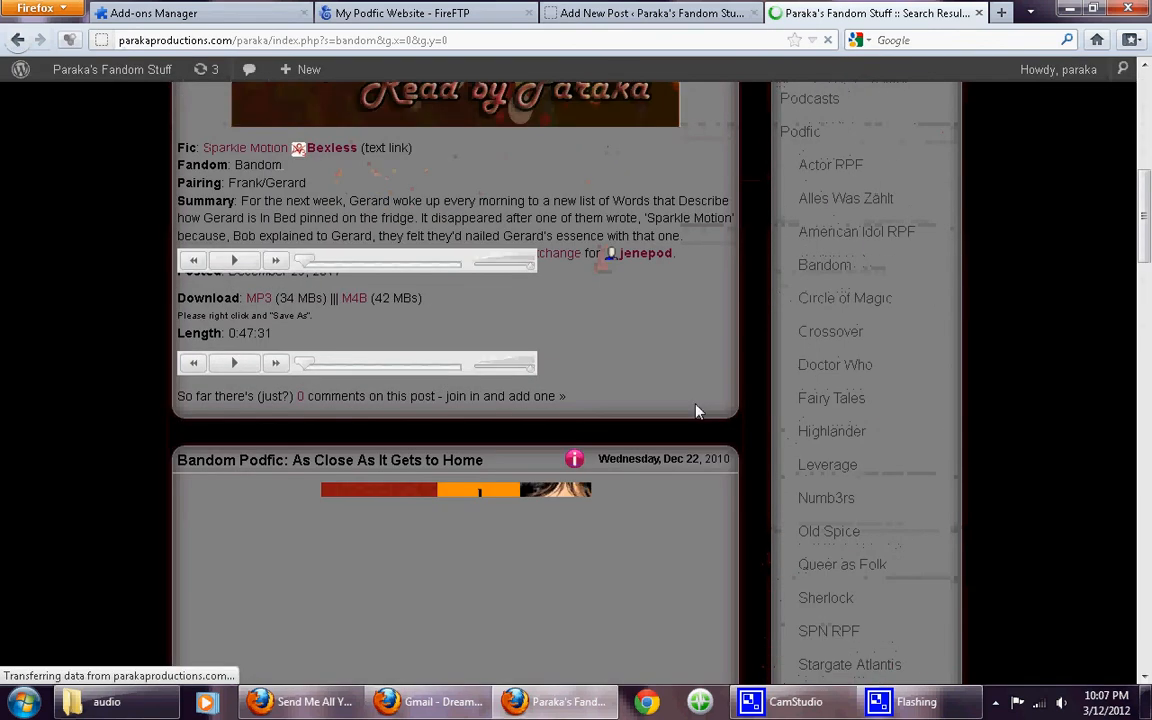
scroll(710, 412, "up", 3)
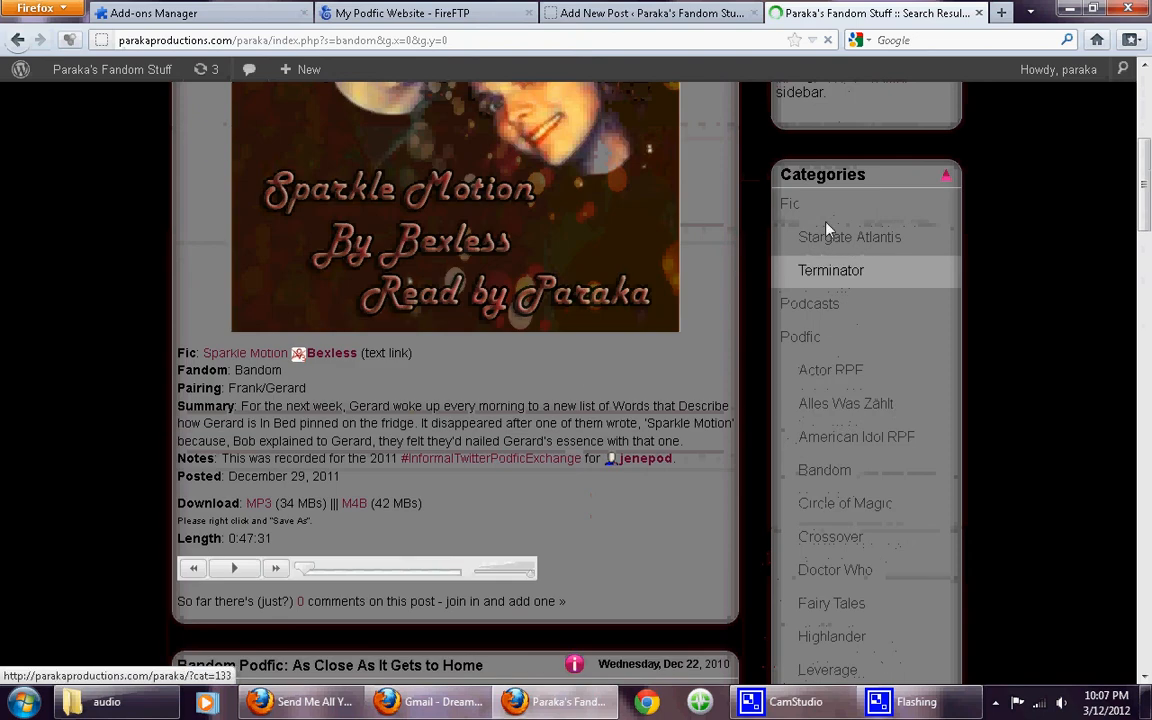
scroll(810, 520, "down", 9)
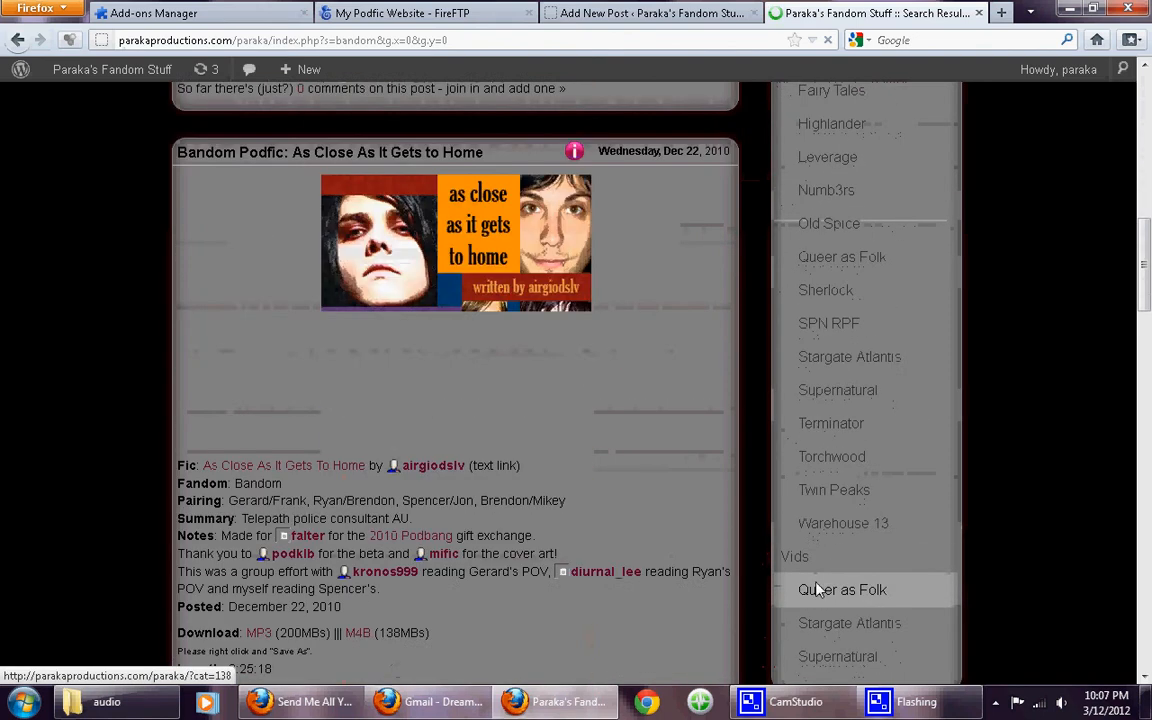
scroll(817, 585, "down", 4)
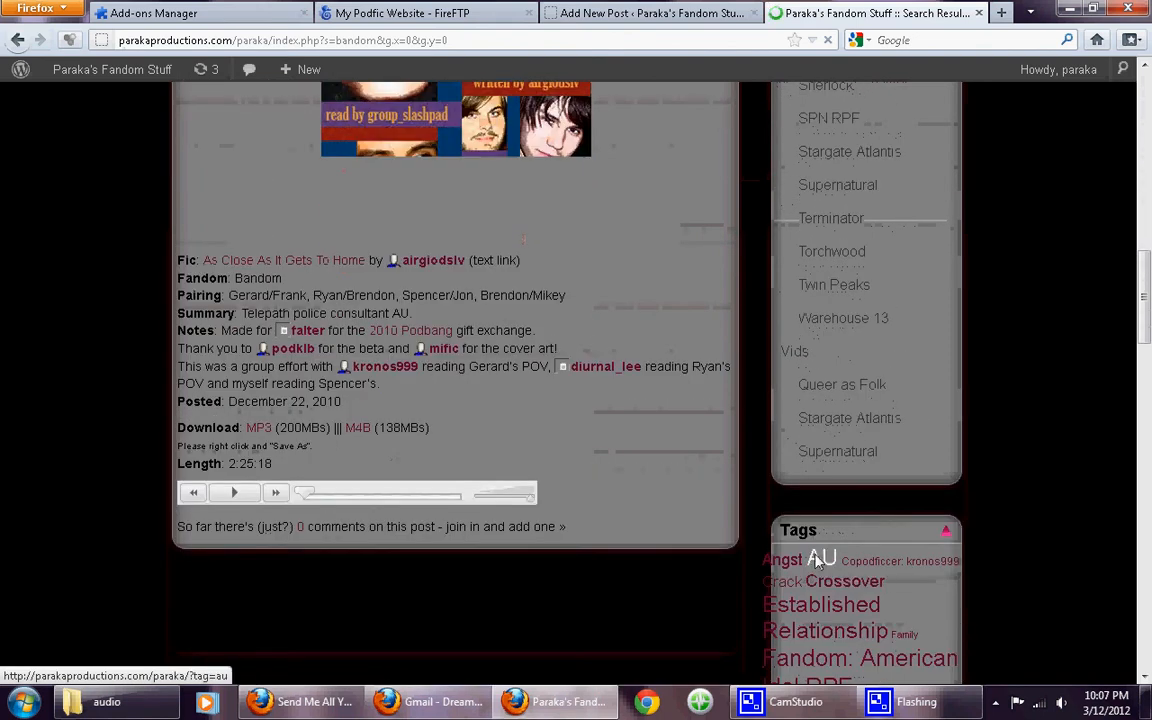
scroll(850, 514, "up", 15)
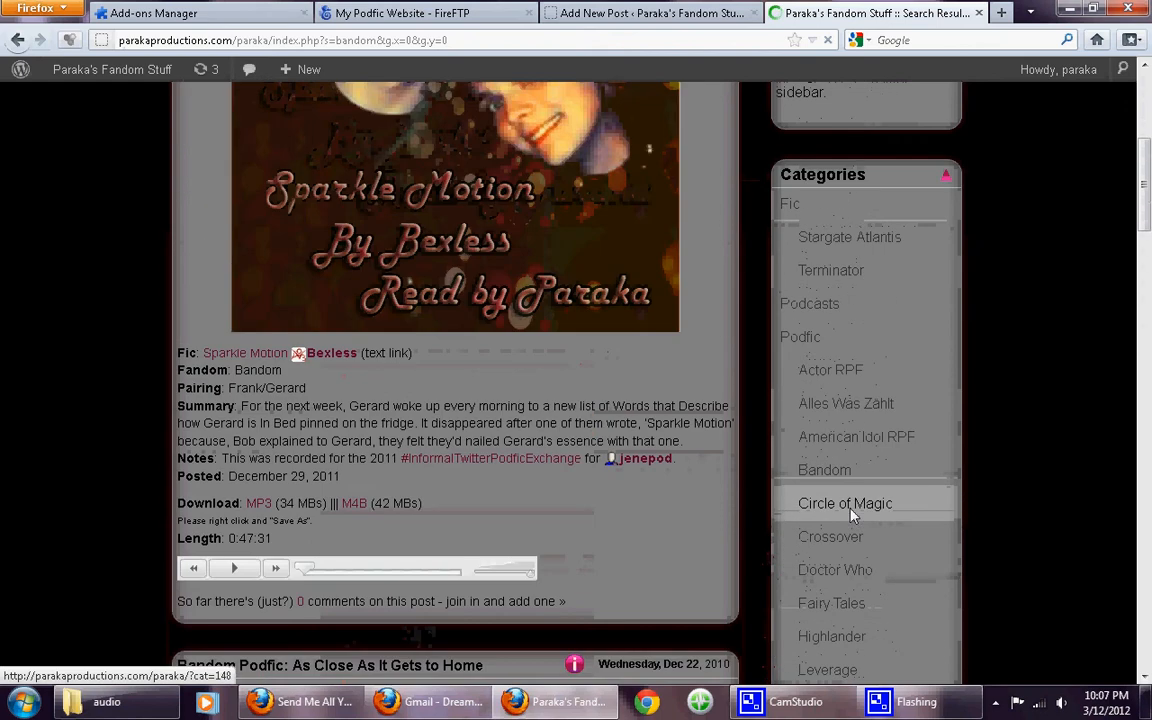
scroll(852, 514, "up", 4)
scroll(852, 514, "down", 13)
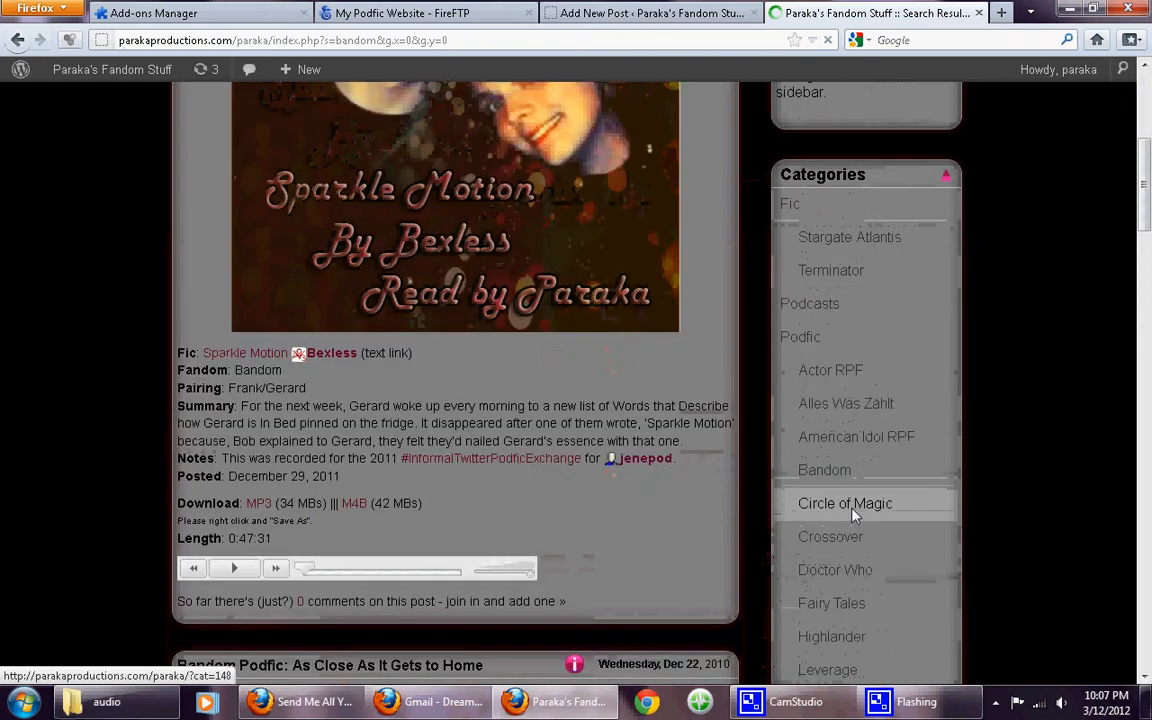
scroll(852, 514, "down", 4)
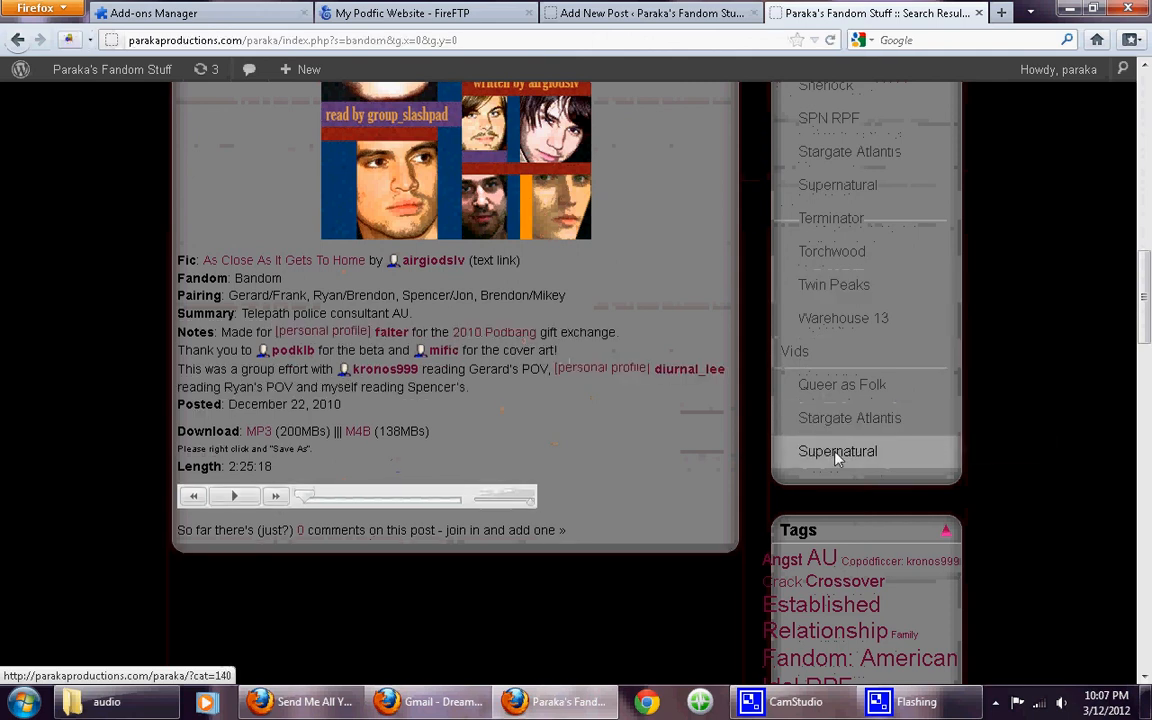
Step: Open the Queer as Folk category under Vids and look over its posts
left_click(836, 386)
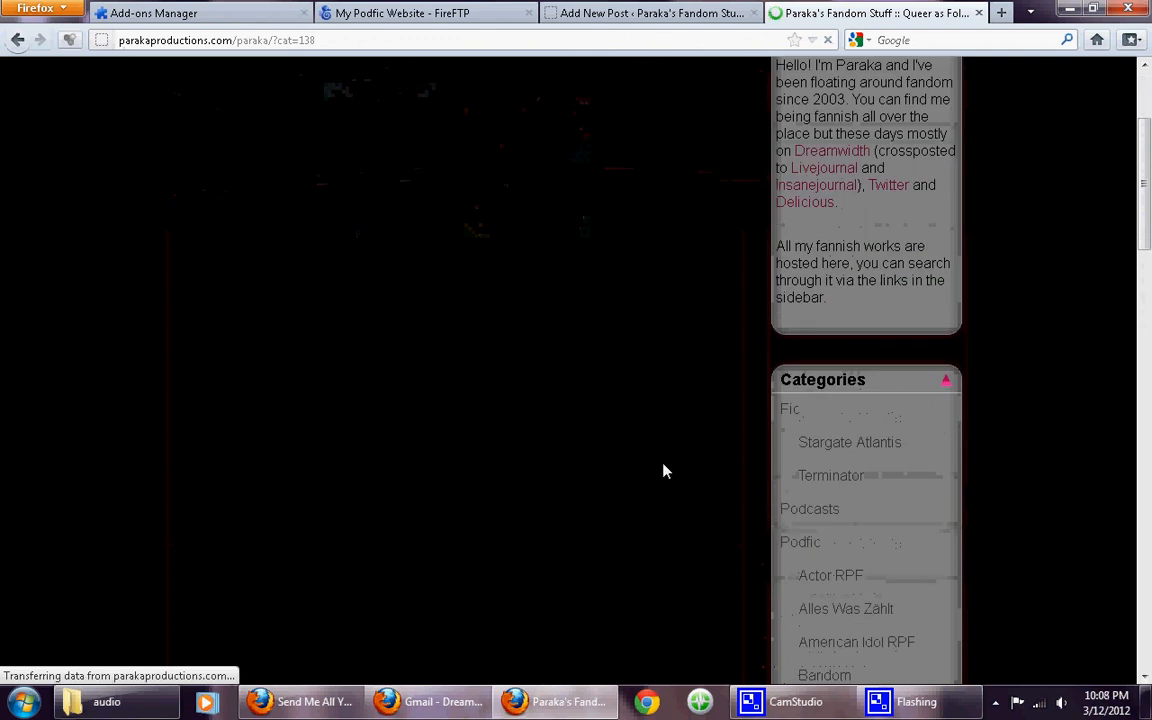
scroll(662, 467, "down", 9)
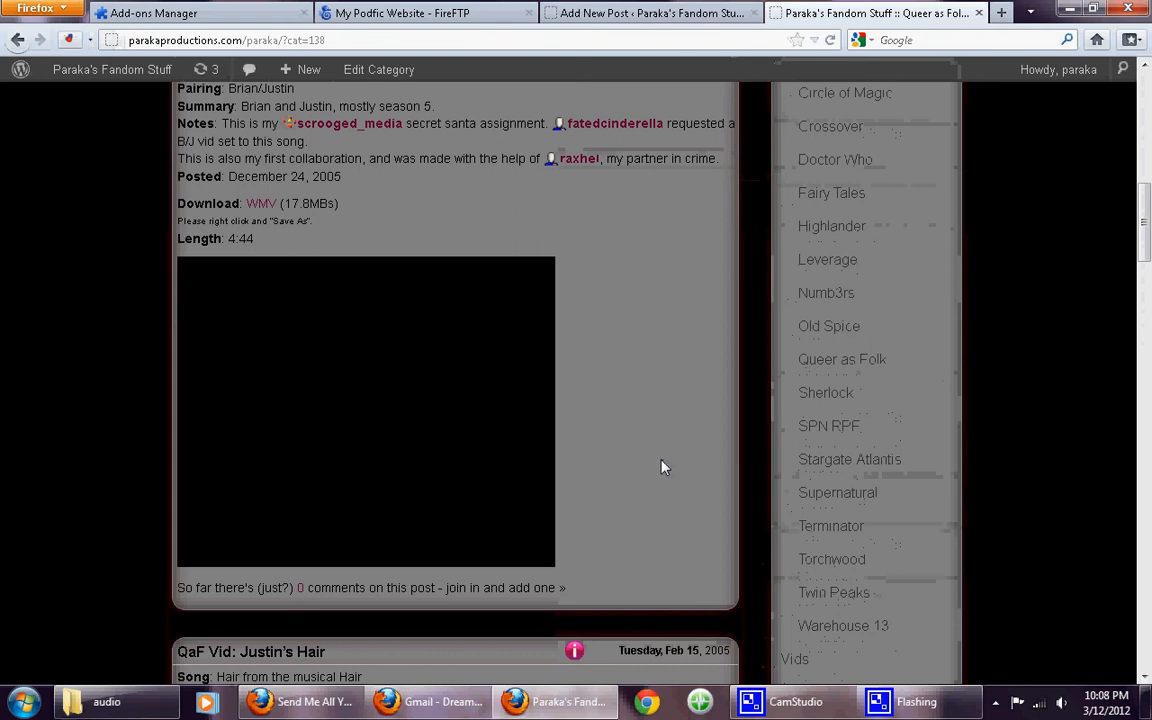
scroll(661, 458, "up", 6)
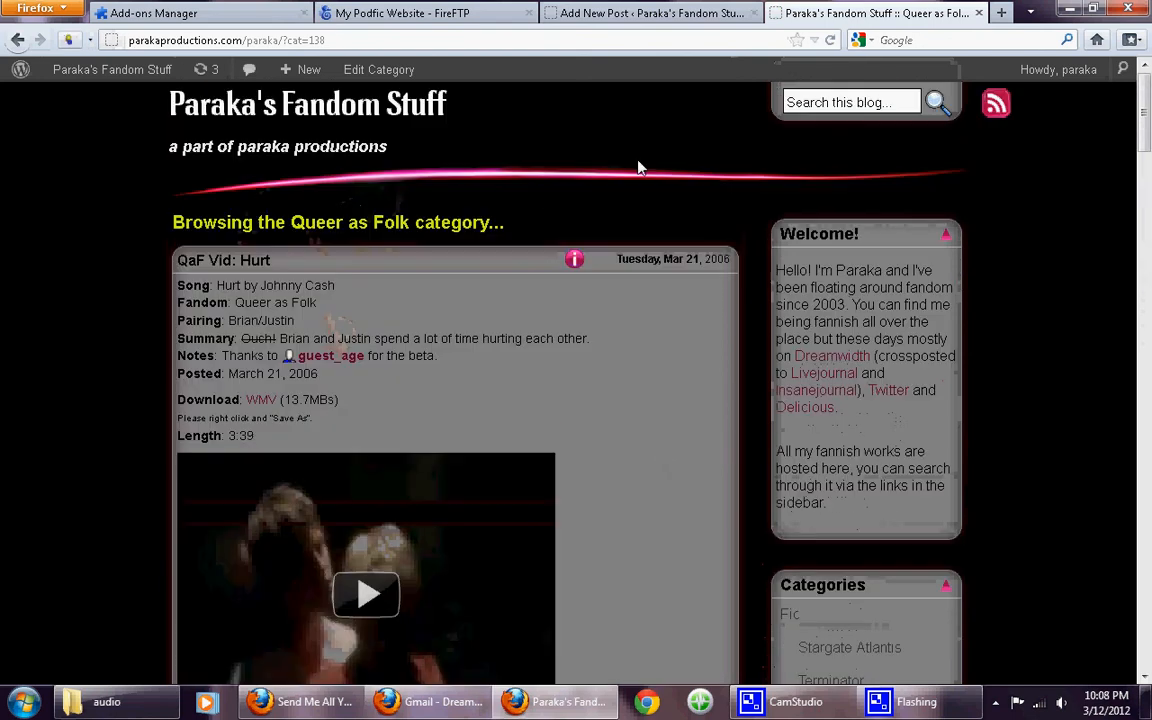
Step: Open the DreamHost web panel at panel.dreamhost.com in place of the blog page
left_click(674, 42)
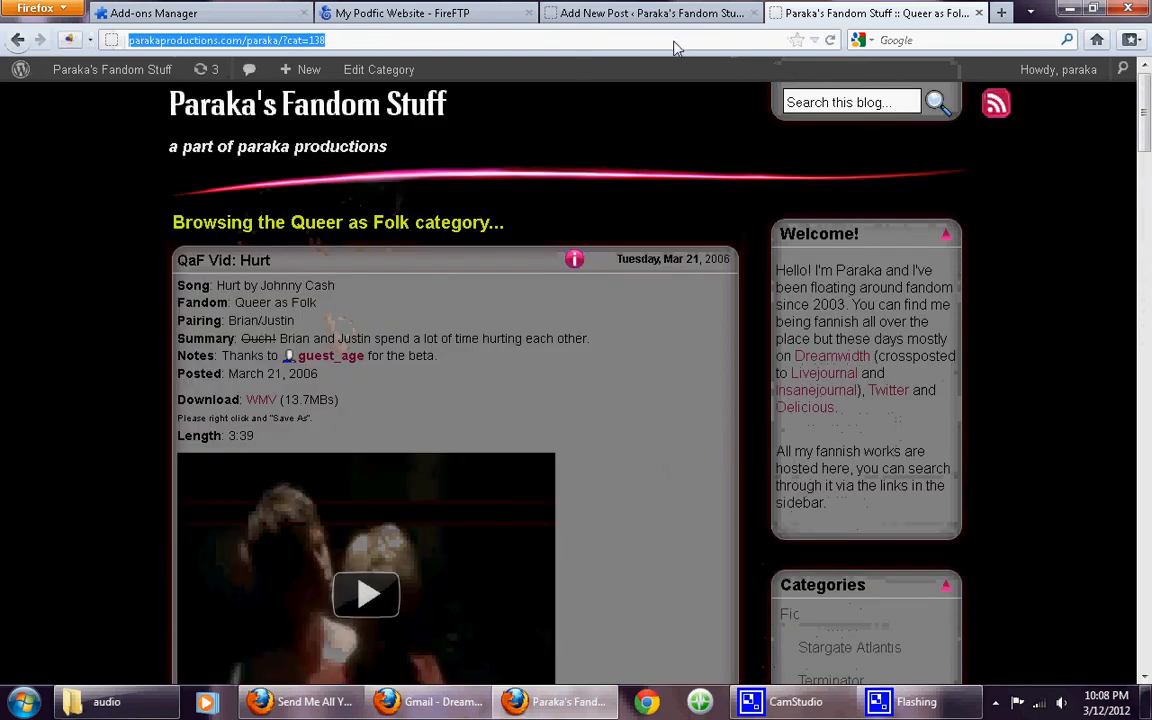
type("dream")
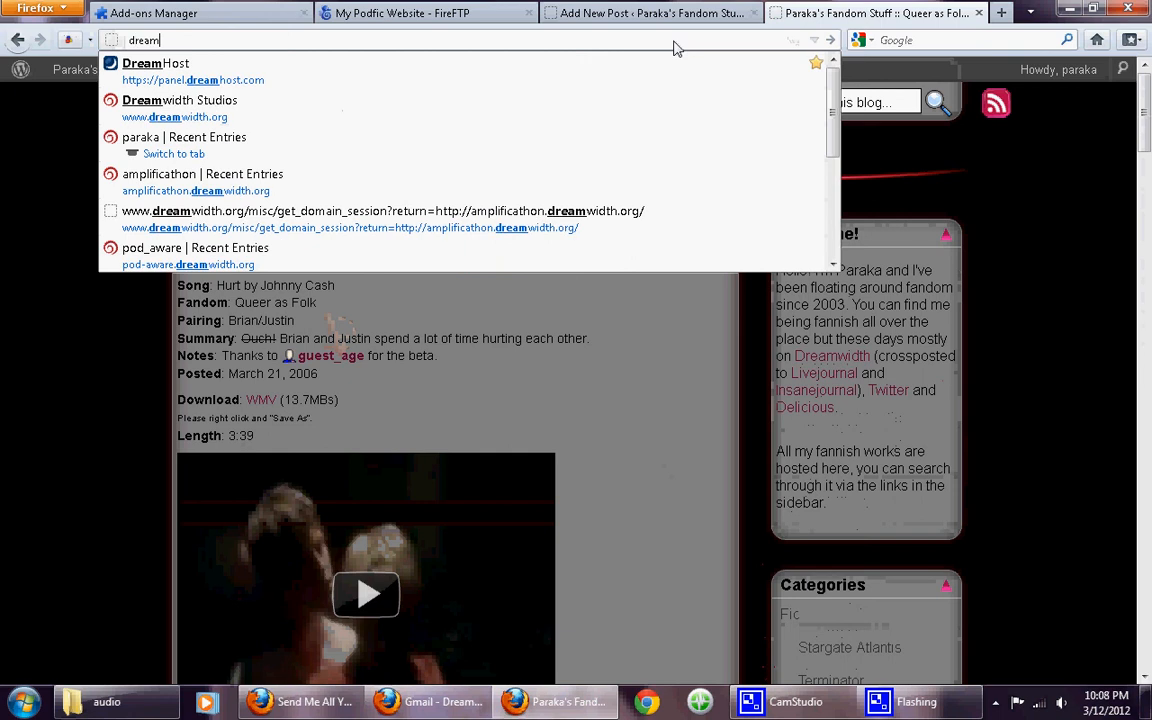
key("Down")
key("Return")
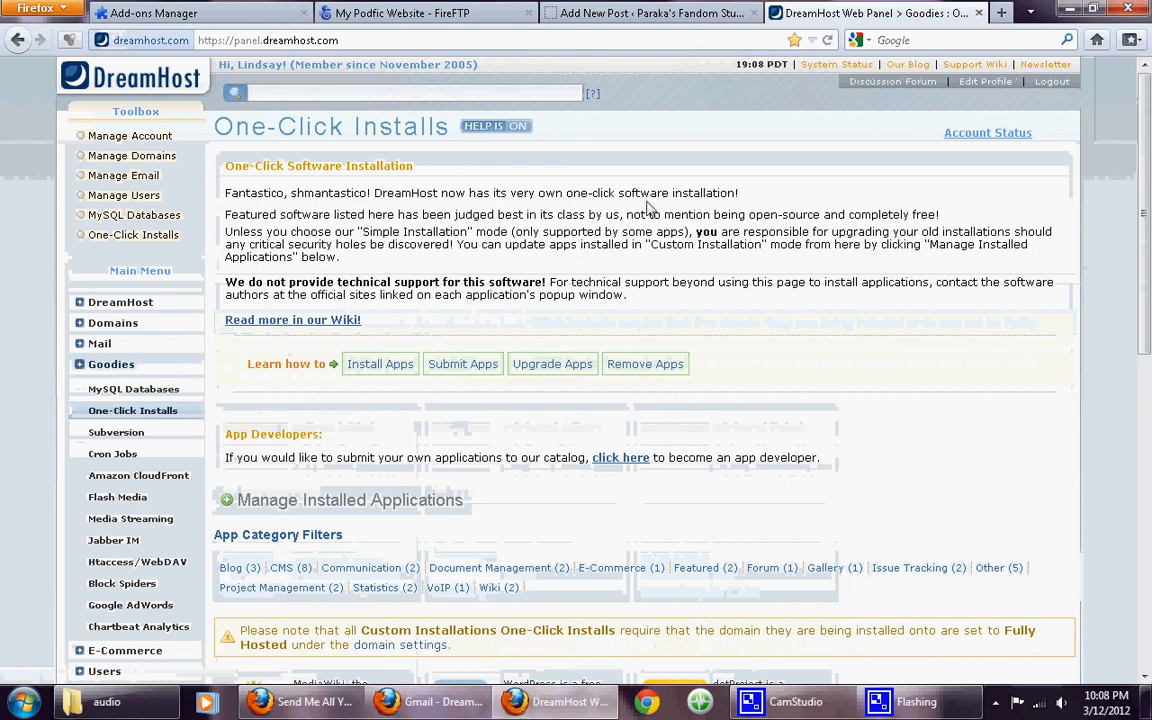
Step: Open WordPress from the One-Click Installs applications and bring up its custom installation options
scroll(337, 451, "down", 4)
scroll(337, 451, "down", 4)
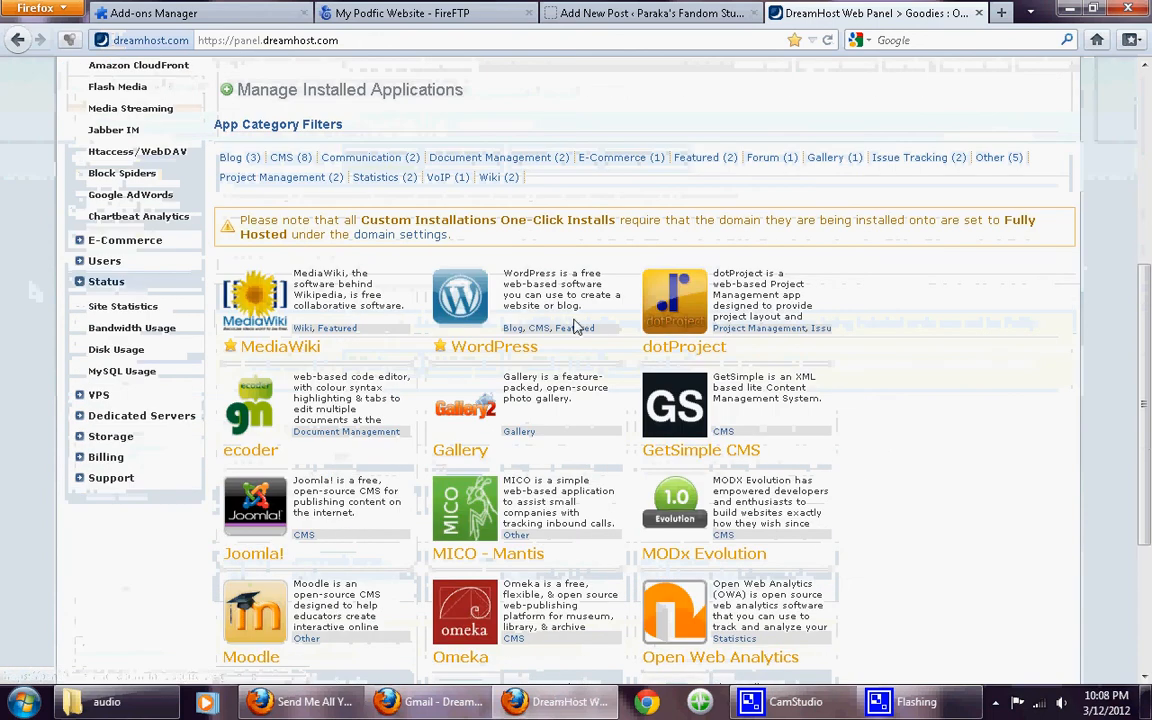
left_click(434, 280)
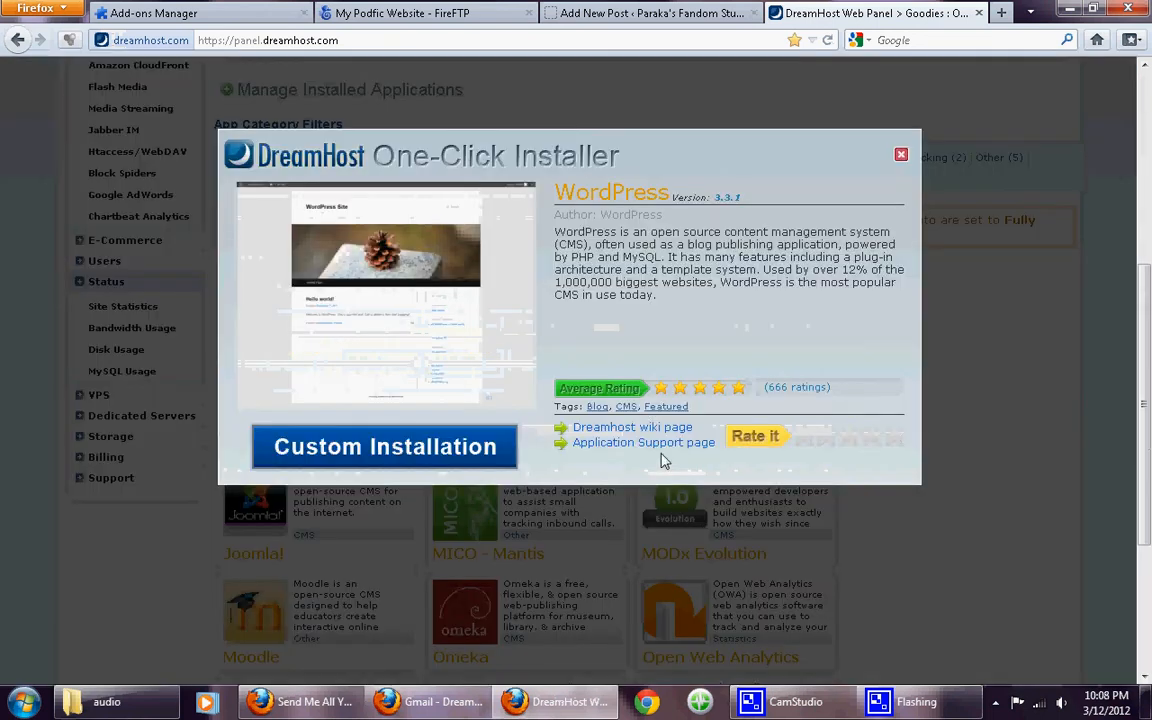
scroll(716, 476, "down", 4)
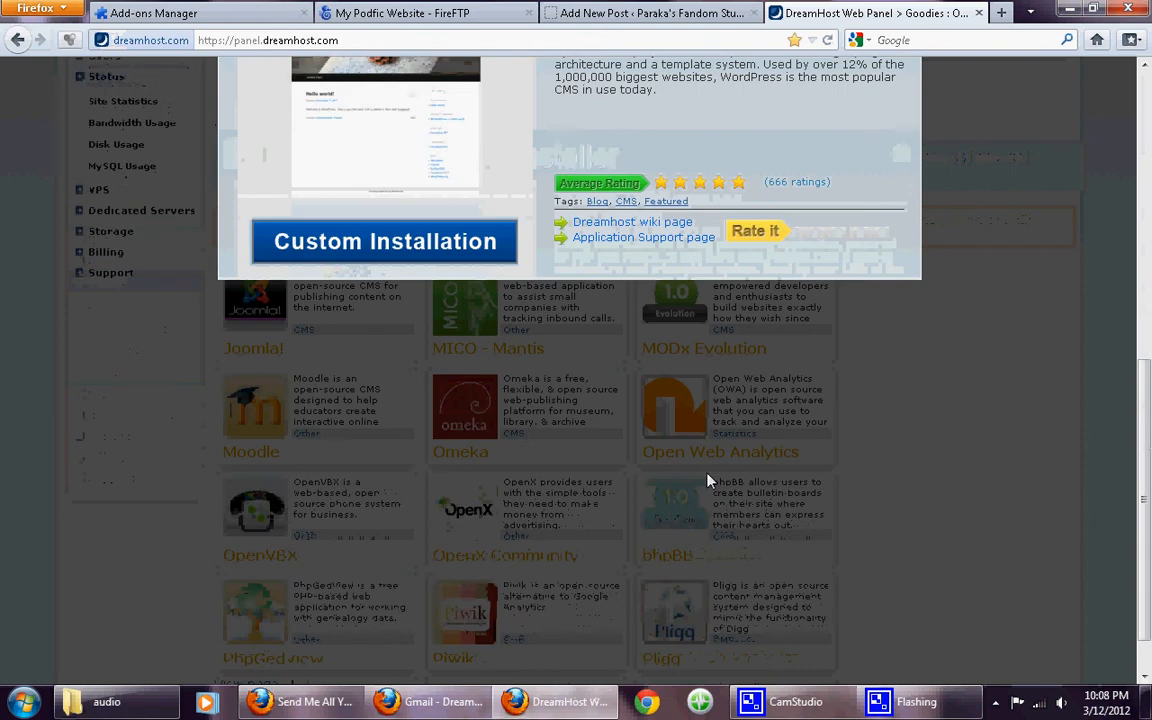
scroll(705, 472, "up", 2)
left_click(460, 332)
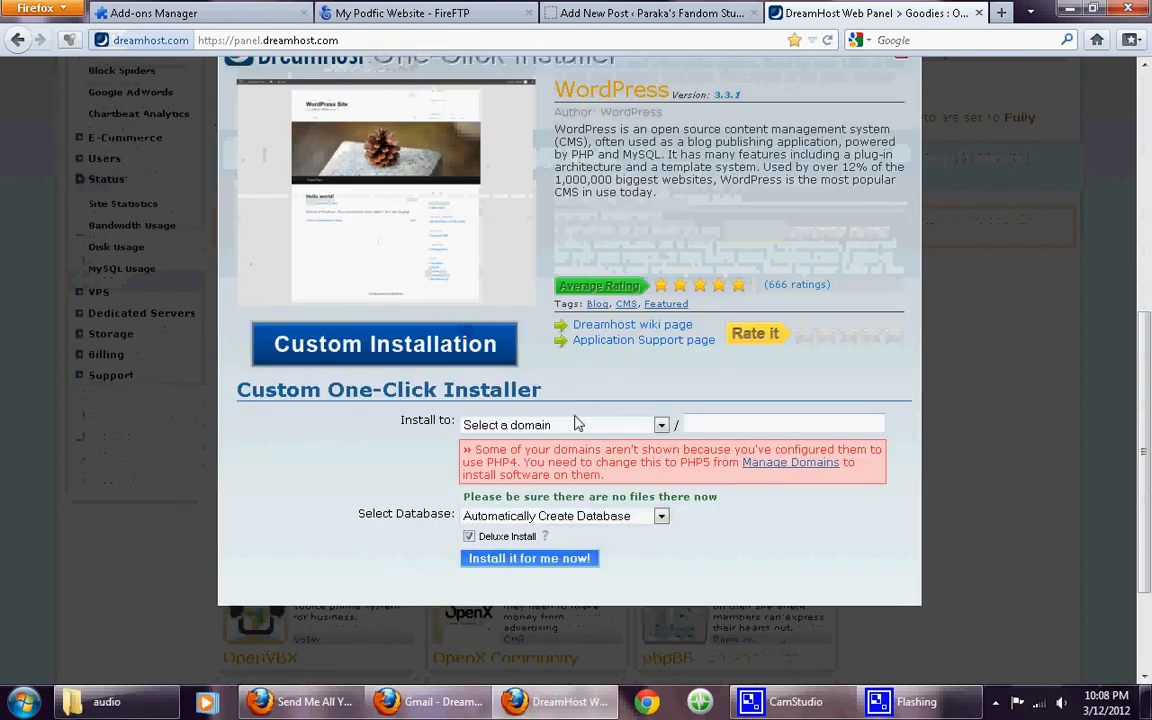
Step: Choose bessyboo.parakaproductions.com as the WordPress install domain, and close the installer without installing
left_click(584, 422)
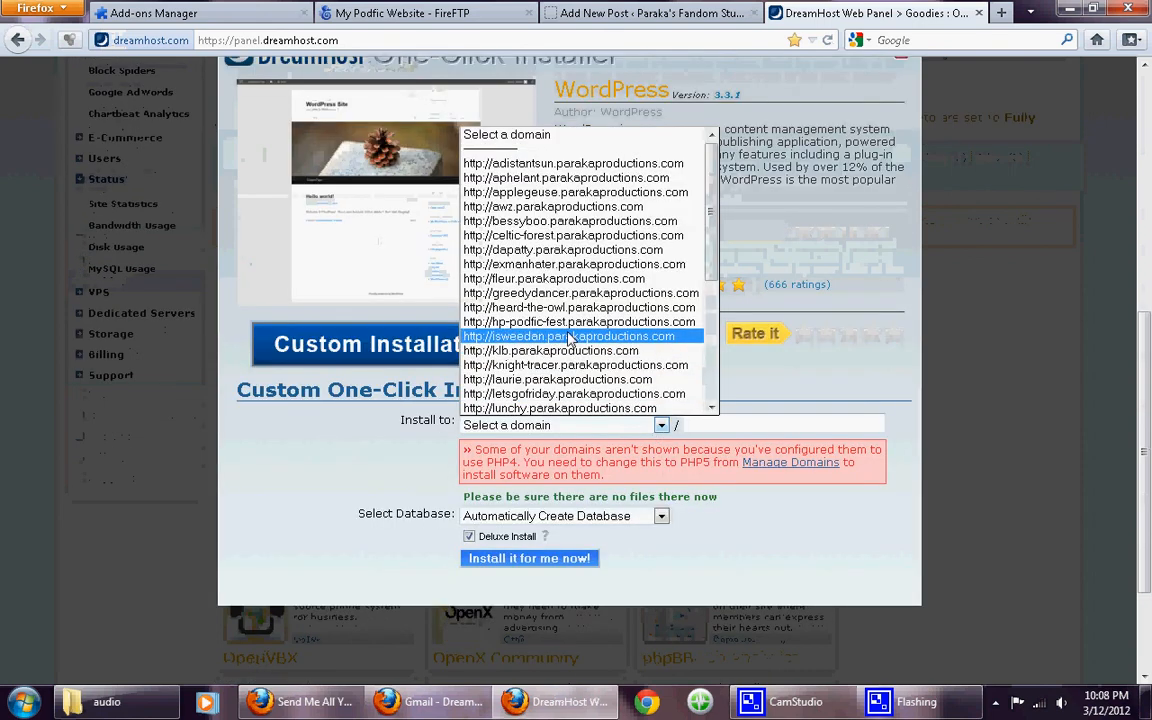
left_click(524, 224)
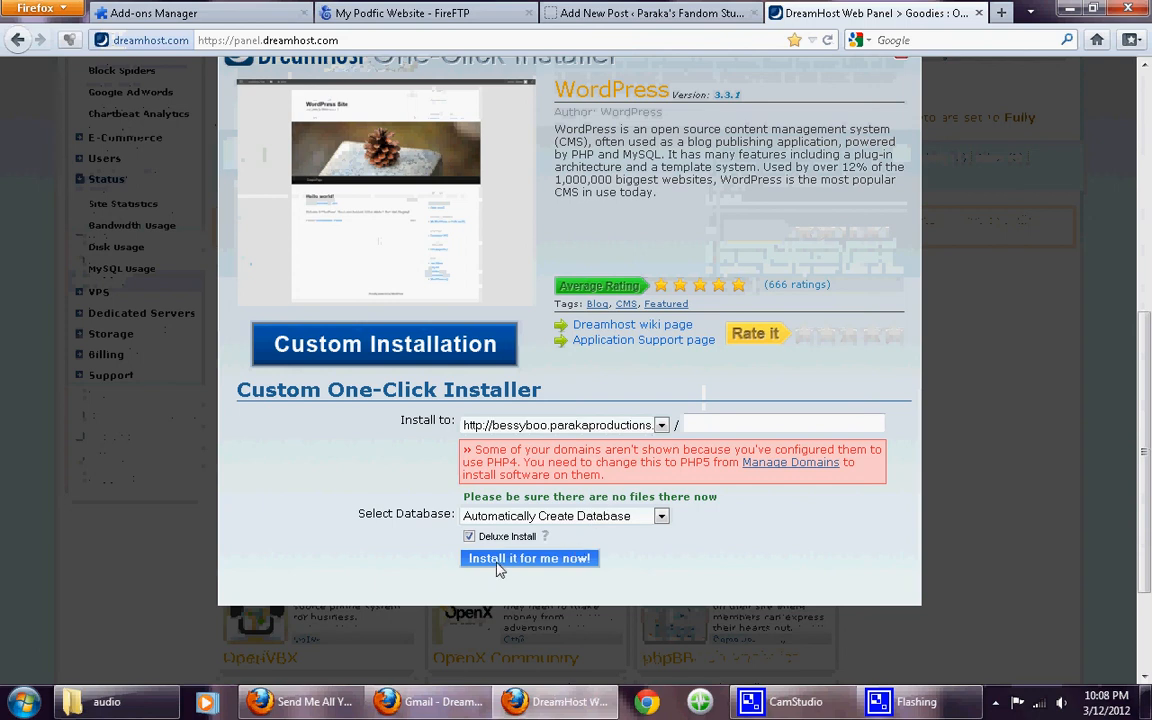
scroll(500, 560, "up", 5)
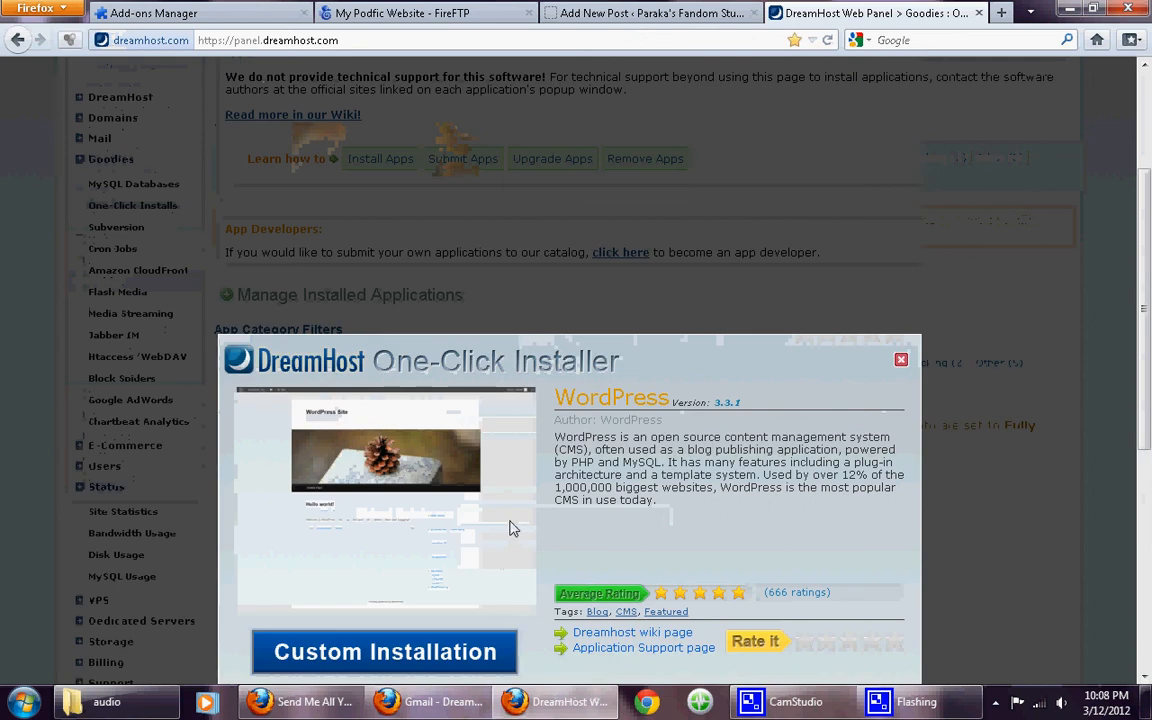
left_click(901, 362)
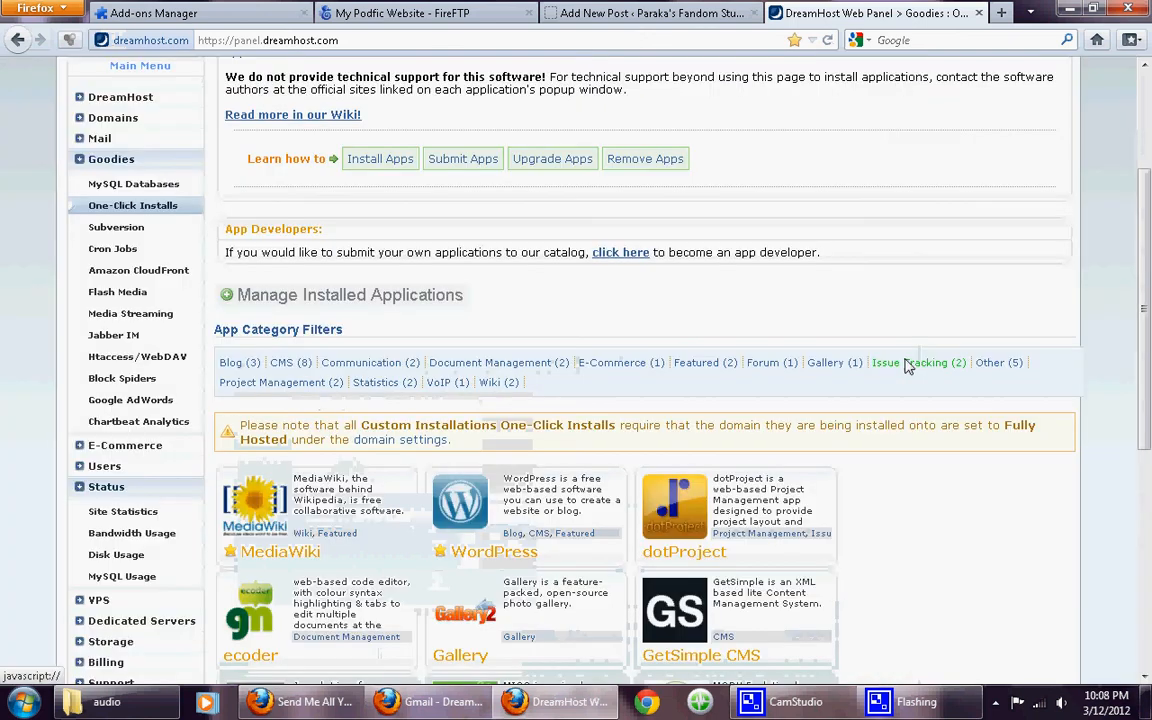
Step: Look through the applications offered on the One-Click Installs page
scroll(900, 368, "down", 1)
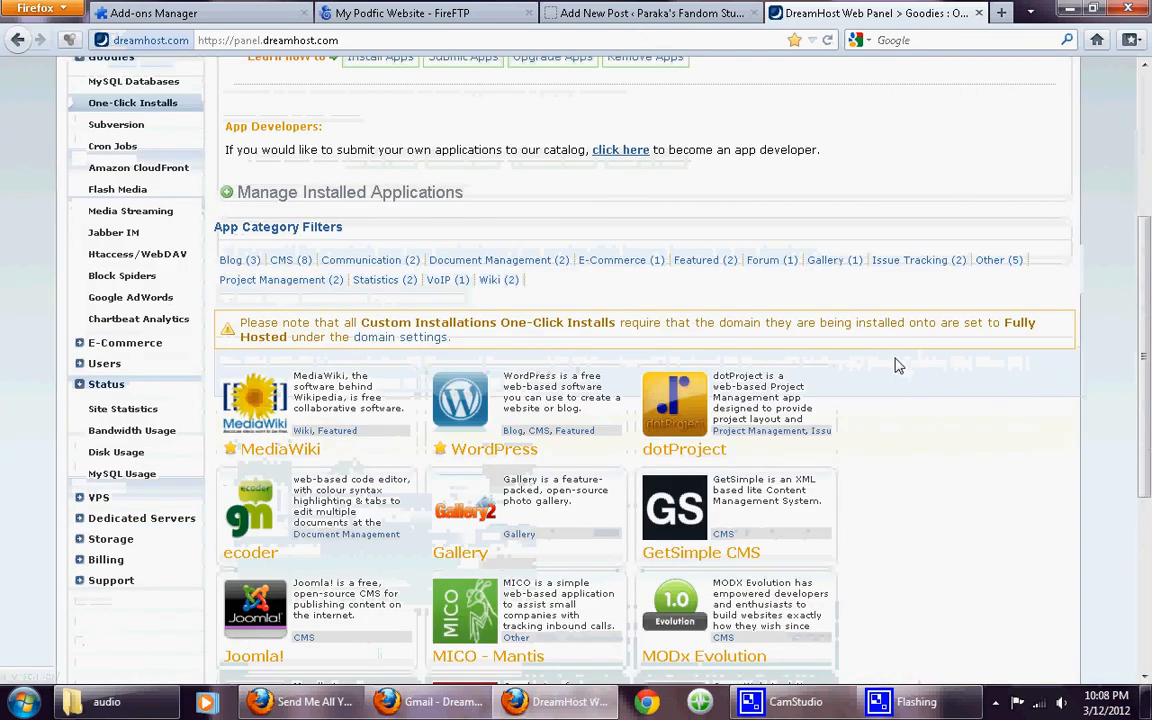
scroll(211, 268, "up", 3)
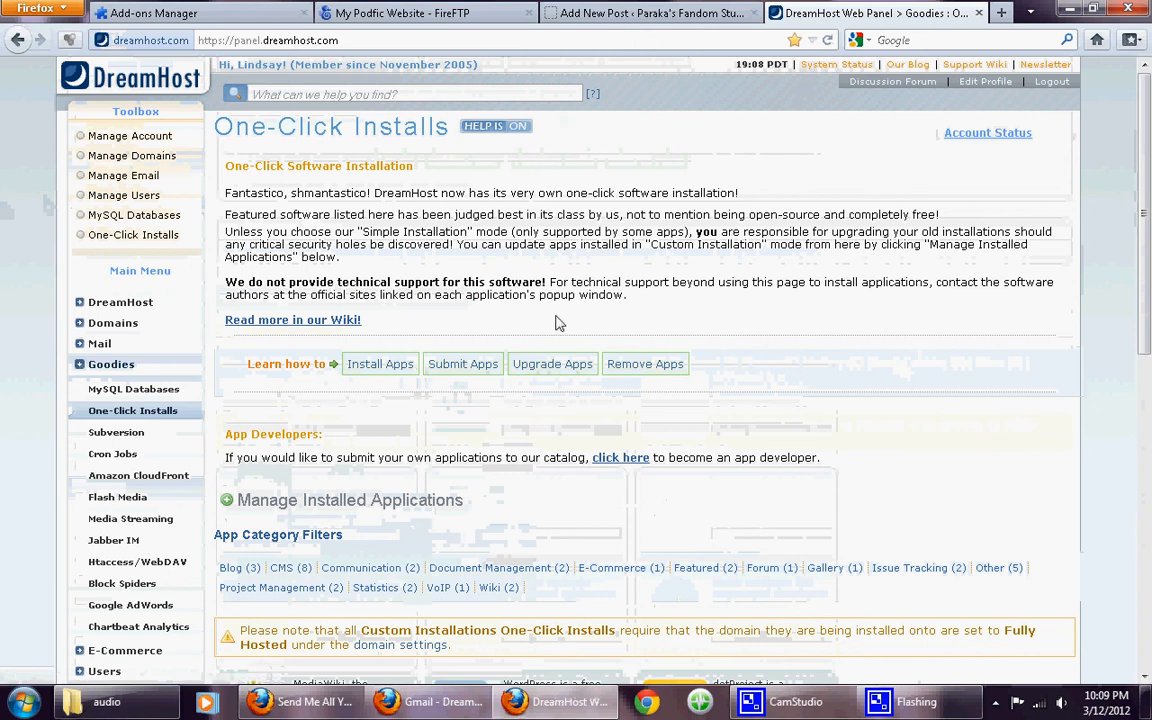
scroll(552, 328, "down", 5)
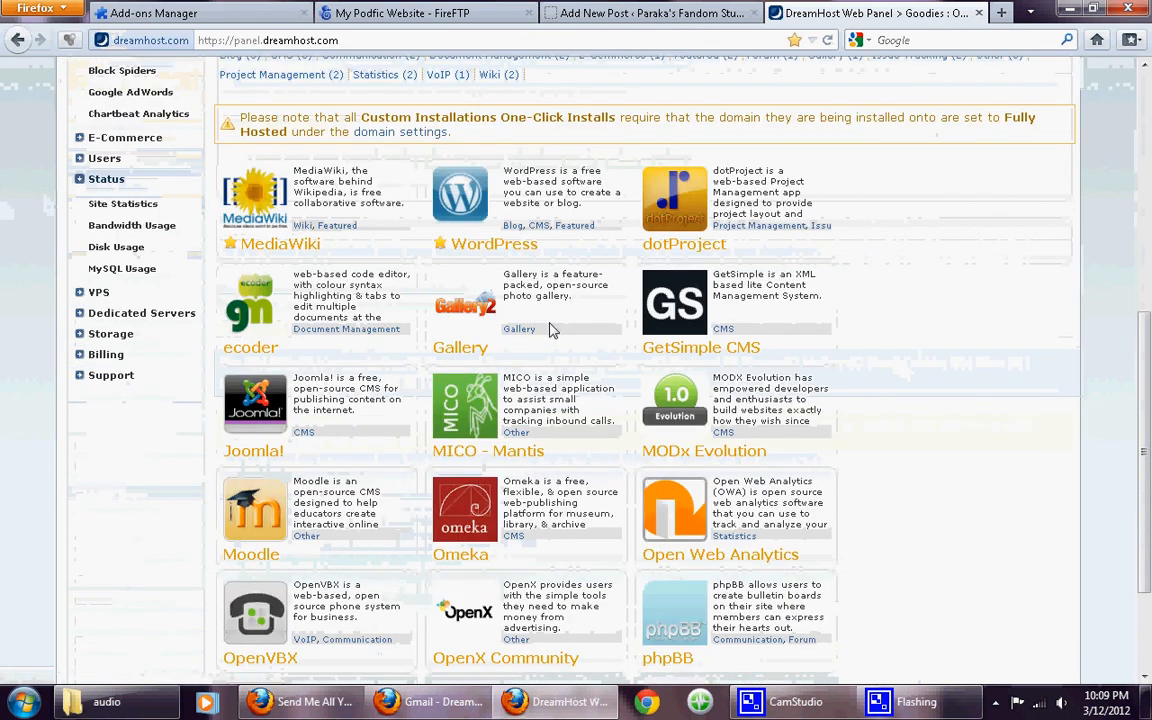
scroll(552, 330, "down", 2)
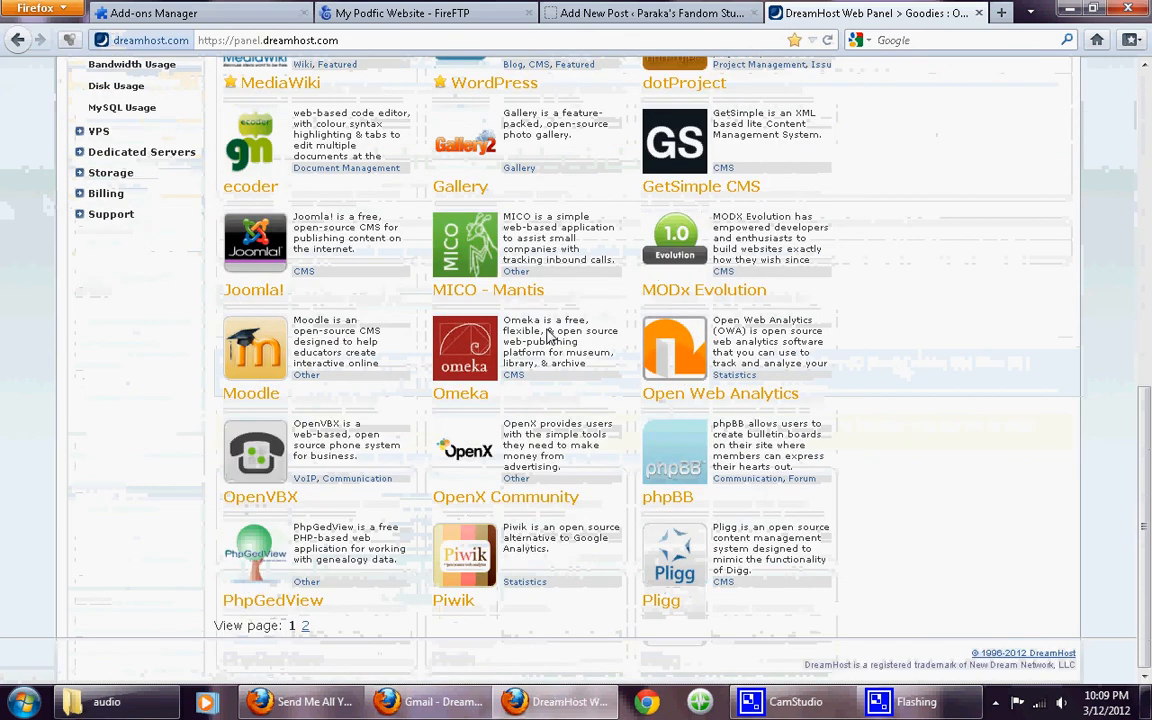
scroll(547, 335, "up", 5)
scroll(547, 330, "down", 1)
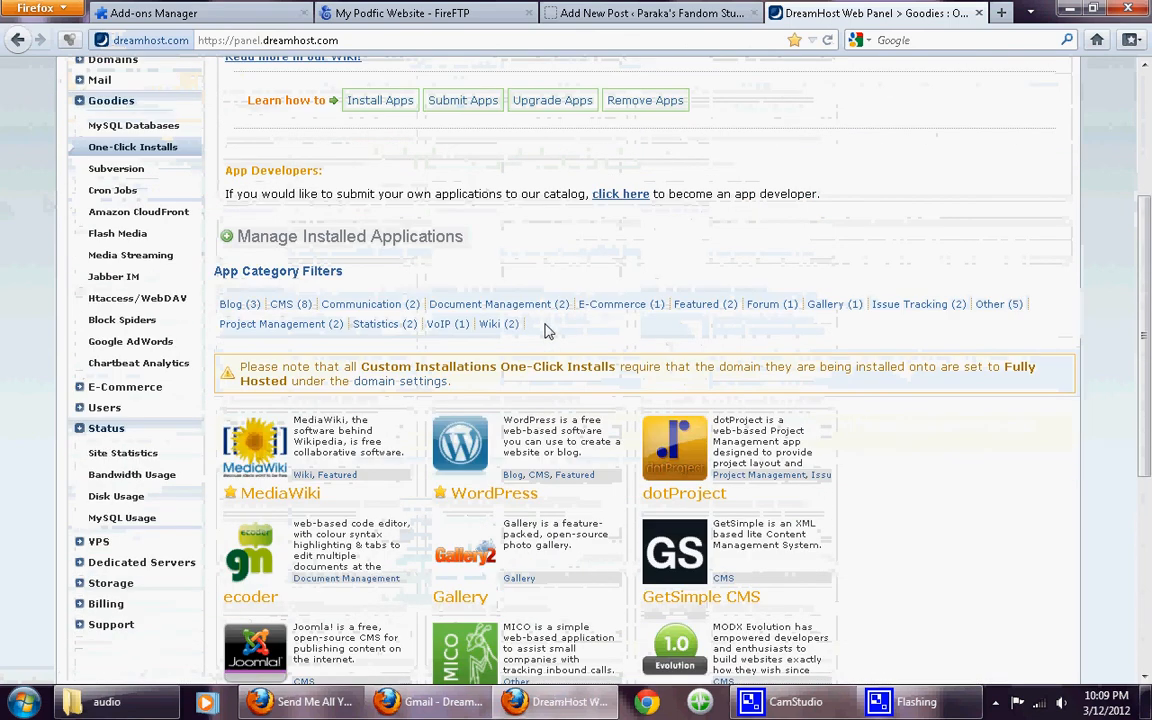
scroll(547, 328, "up", 3)
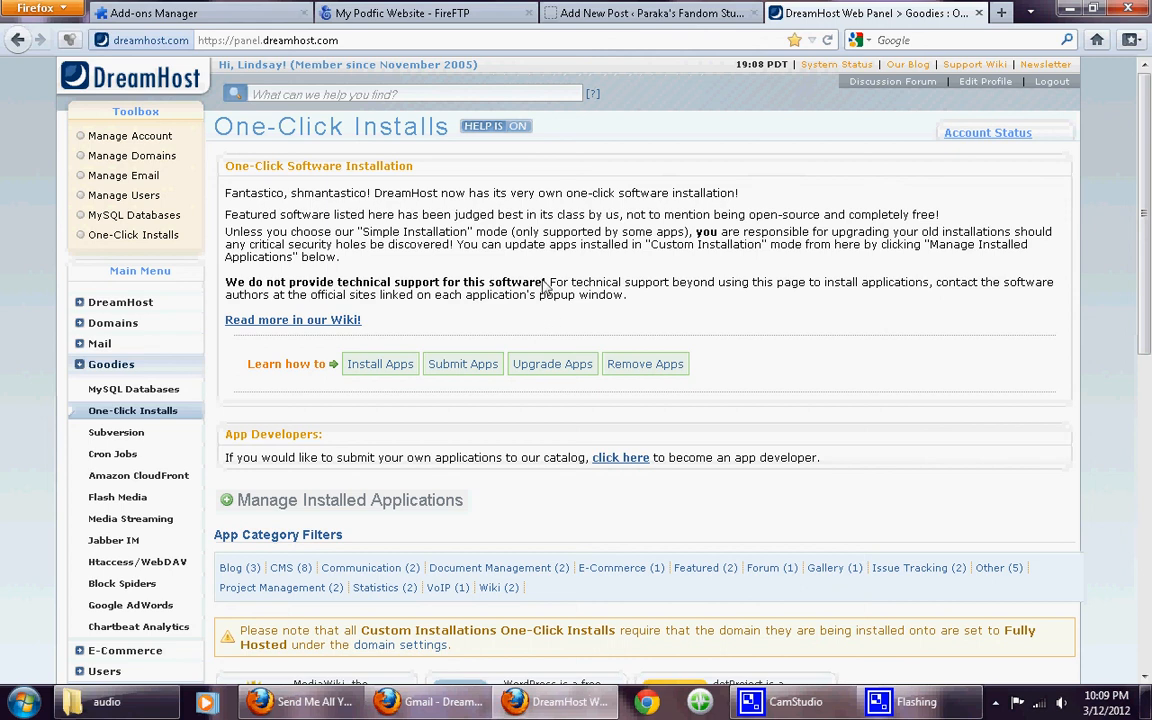
Step: Return to the My Podfic Website FireFTP tab and bring up the CamStudio window
left_click(445, 14)
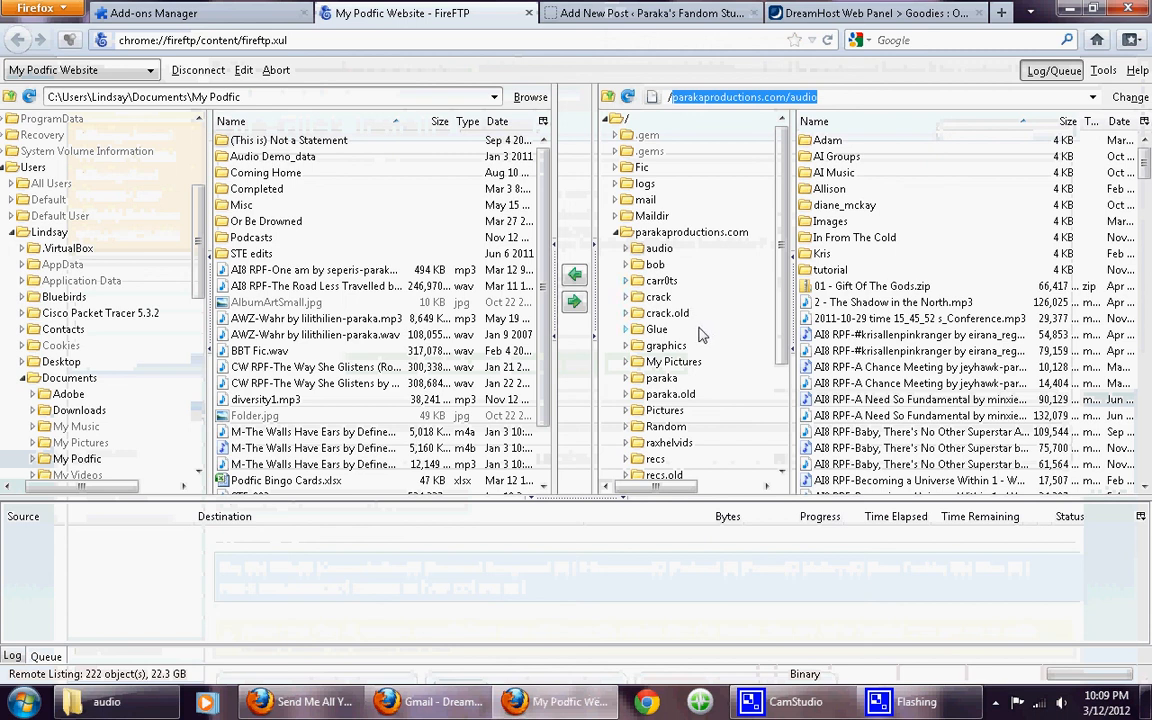
left_click(906, 706)
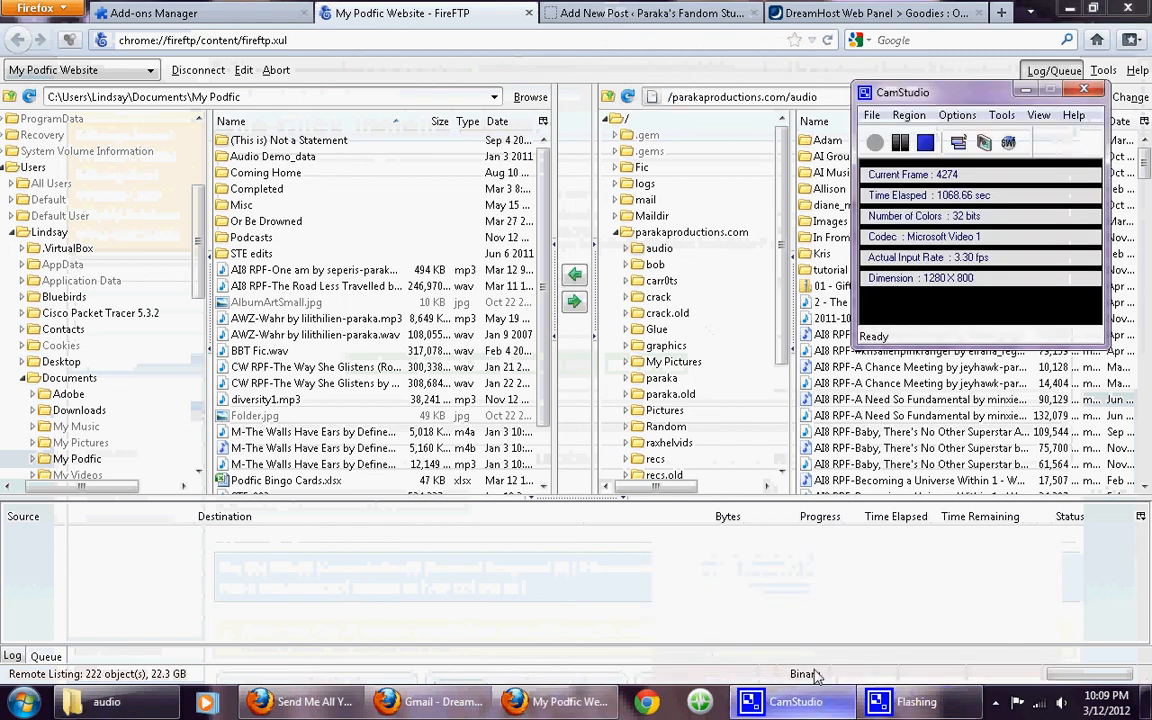